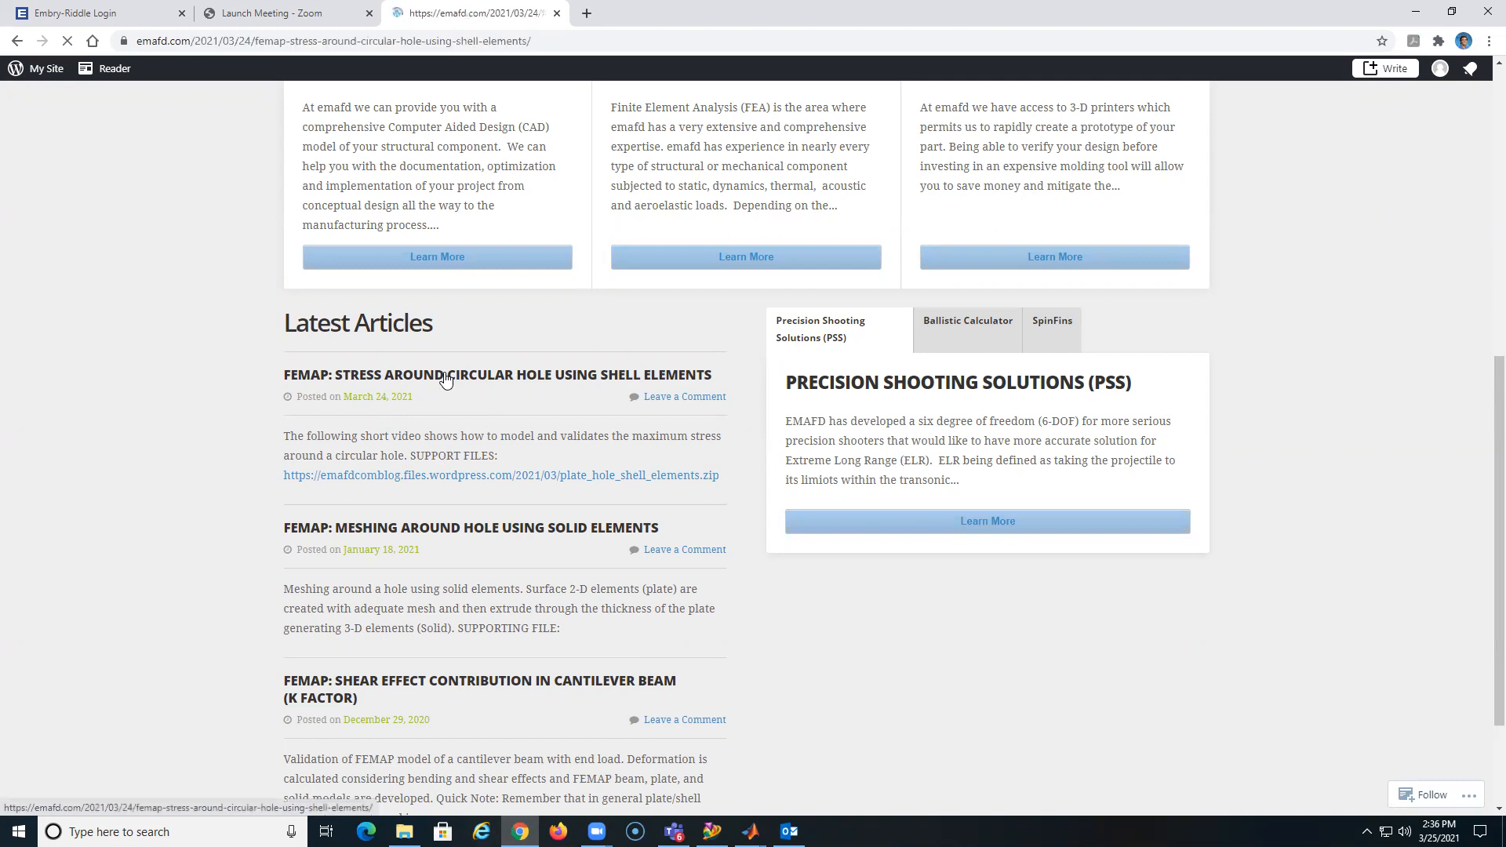
Switch to Femap and open the solid_mesh_1 model from the Solid folder in Plate_Center_Hole
scroll(578, 520, "down", 2)
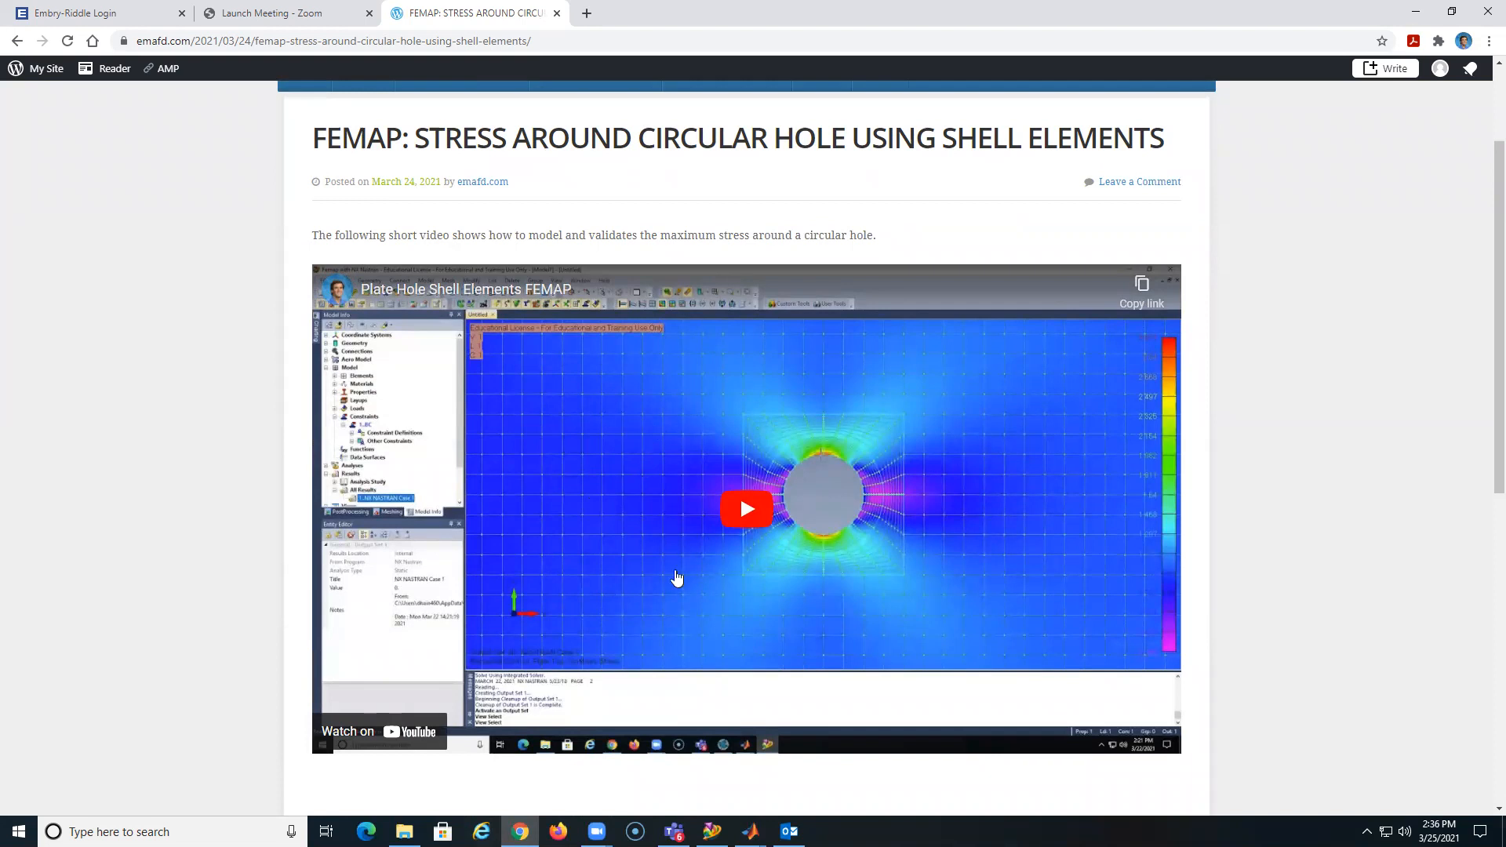
left_click(711, 832)
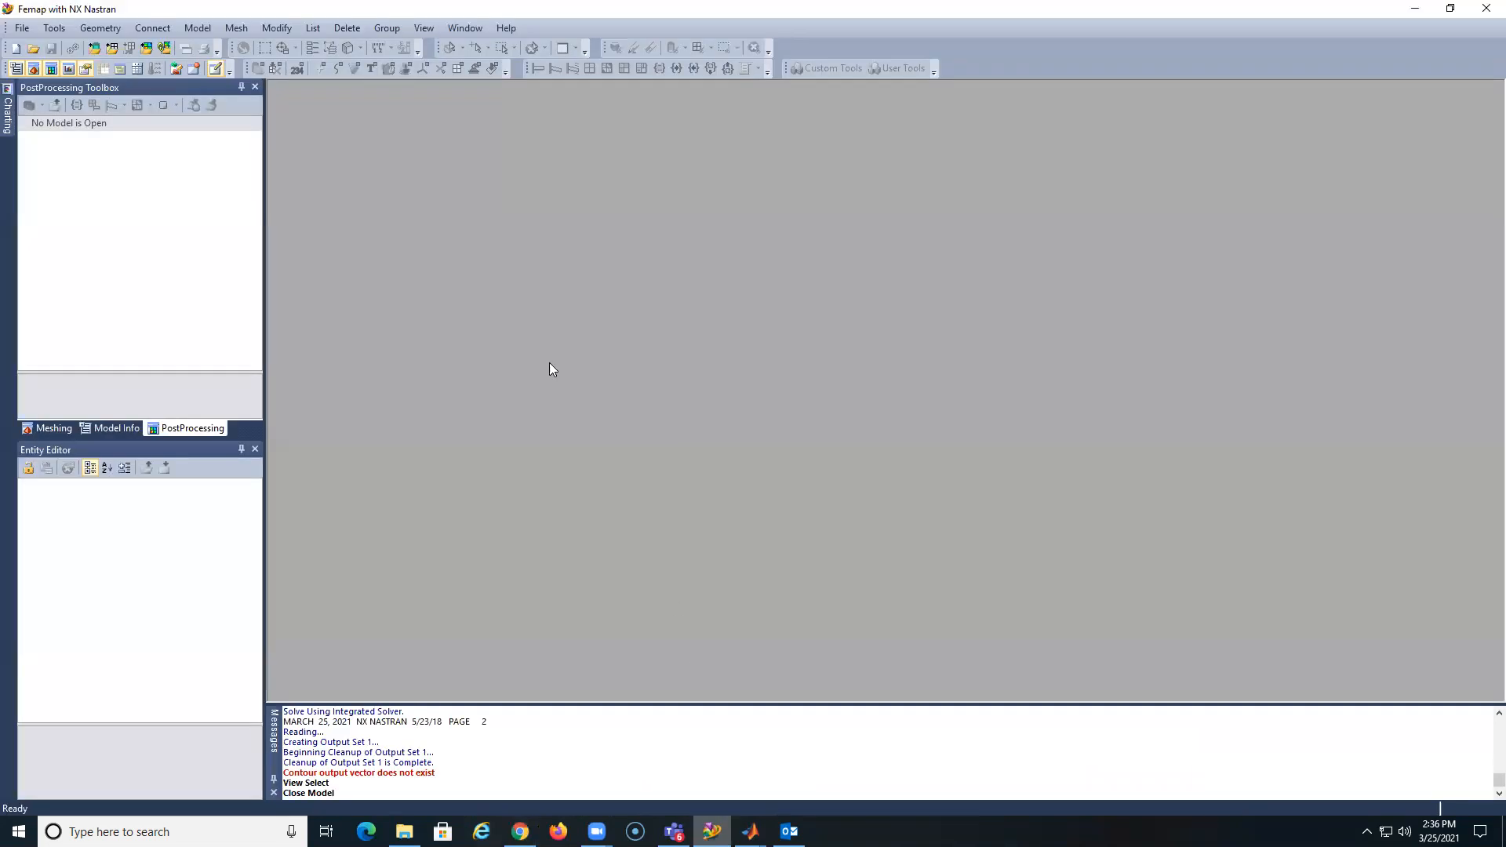
left_click(22, 29)
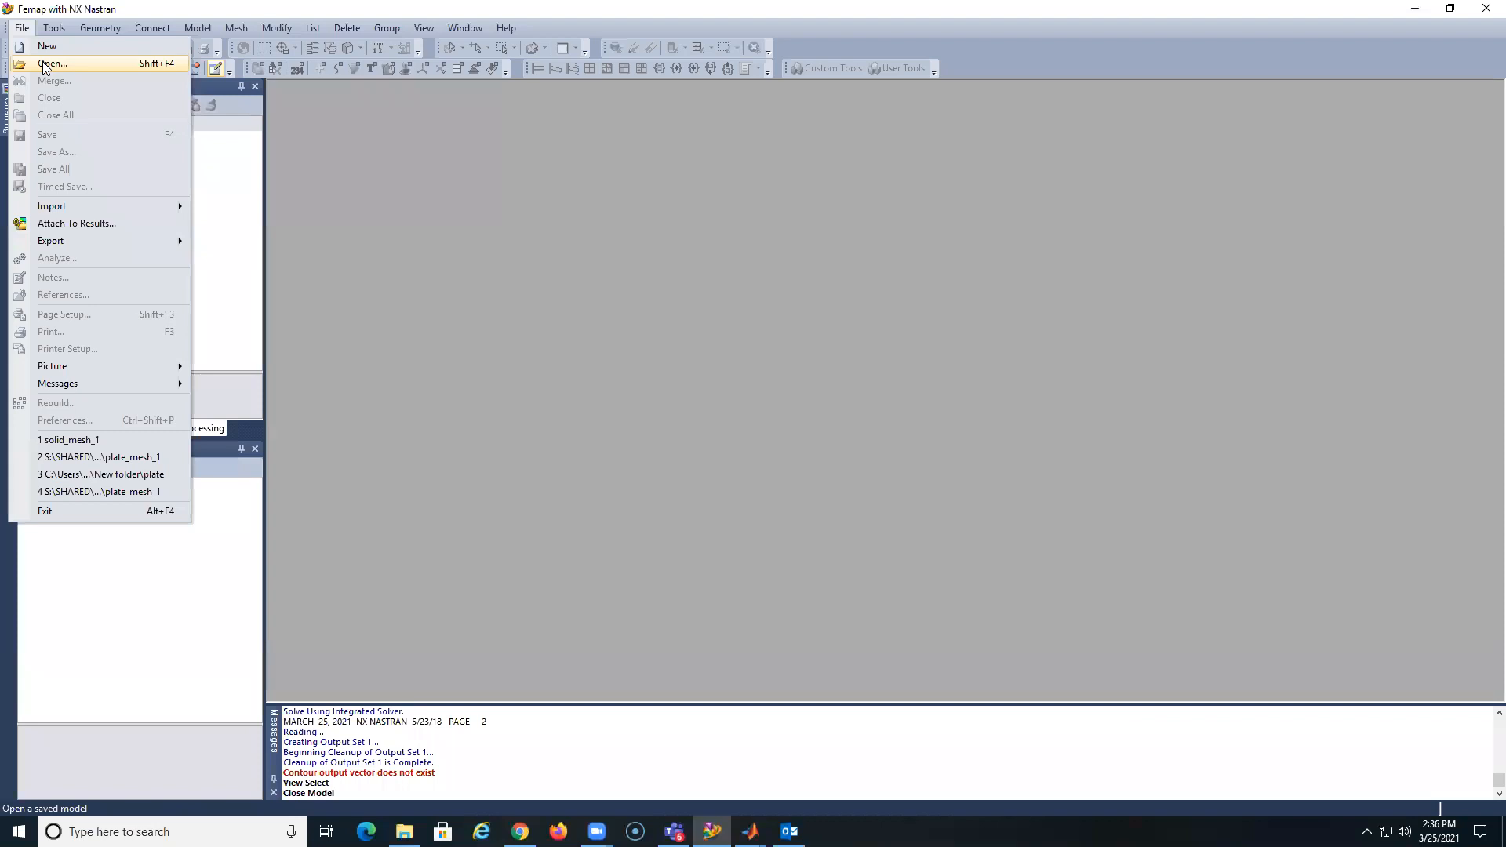
left_click(41, 60)
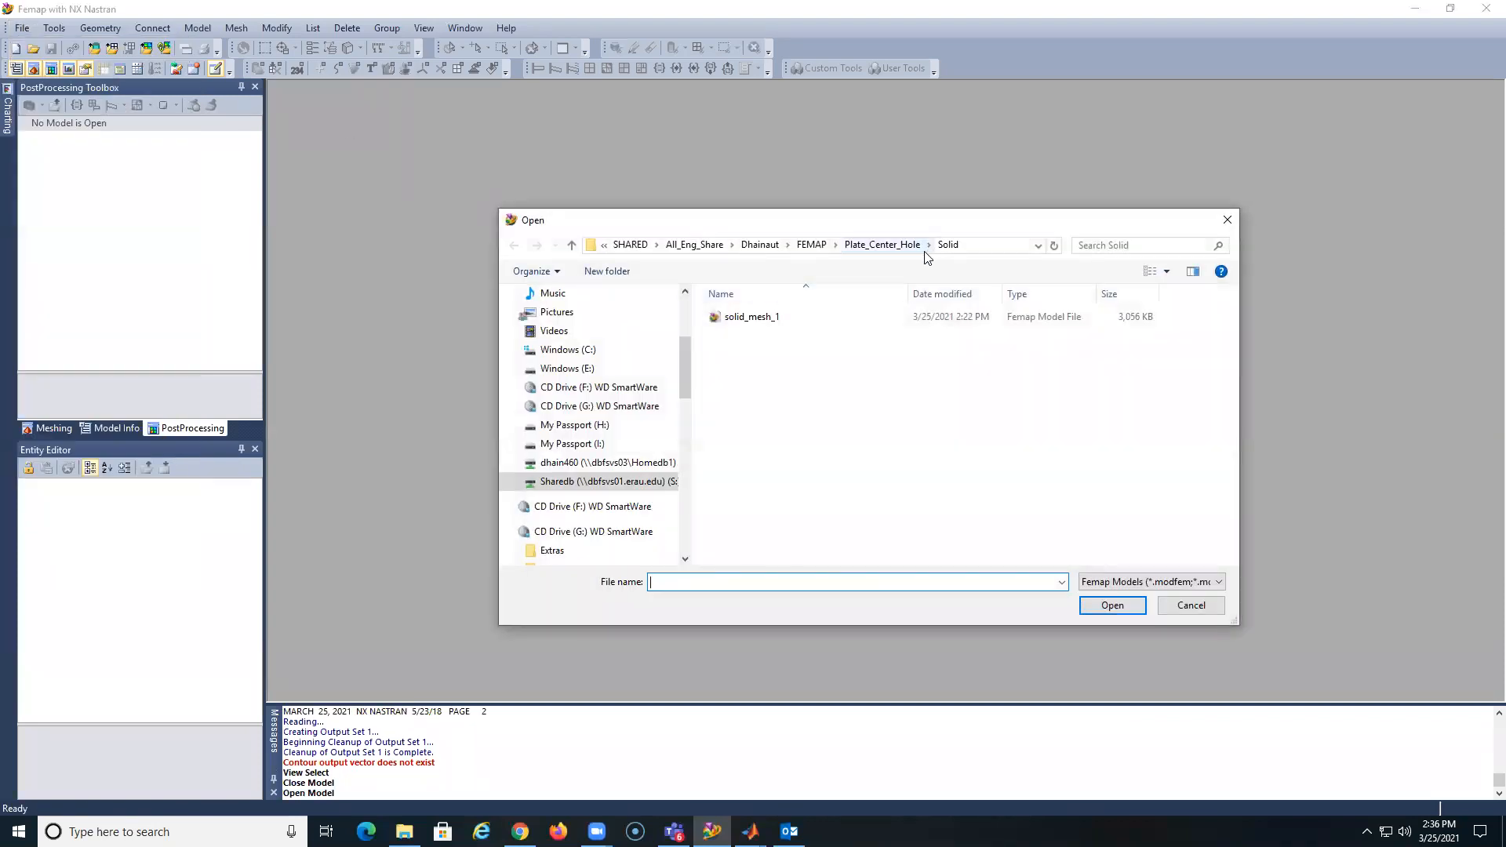
left_click(765, 317)
left_click(1112, 606)
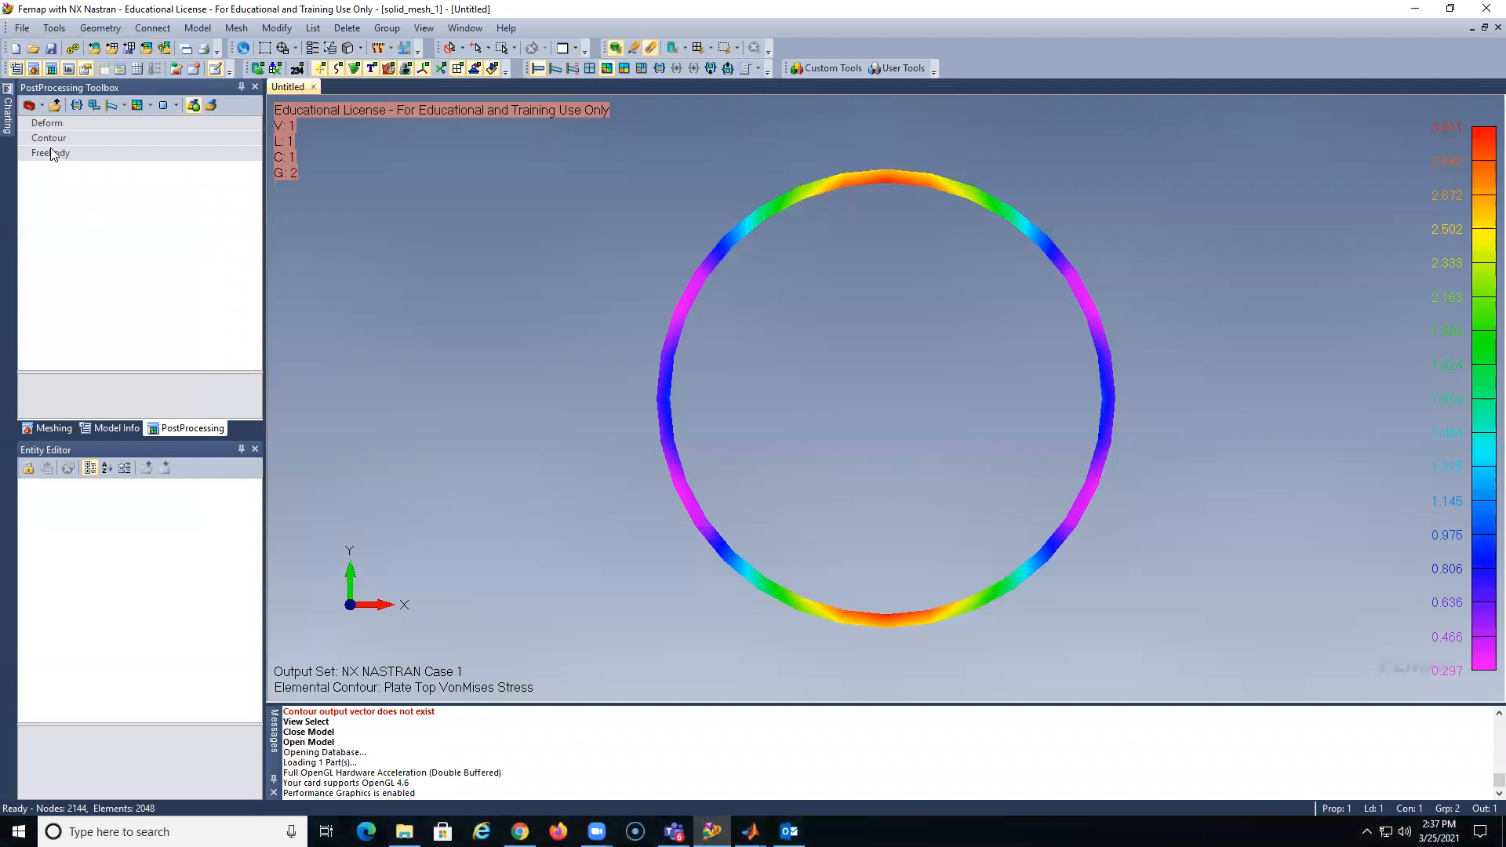
Show the model information tree and expand the model's contents and properties
left_click(16, 69)
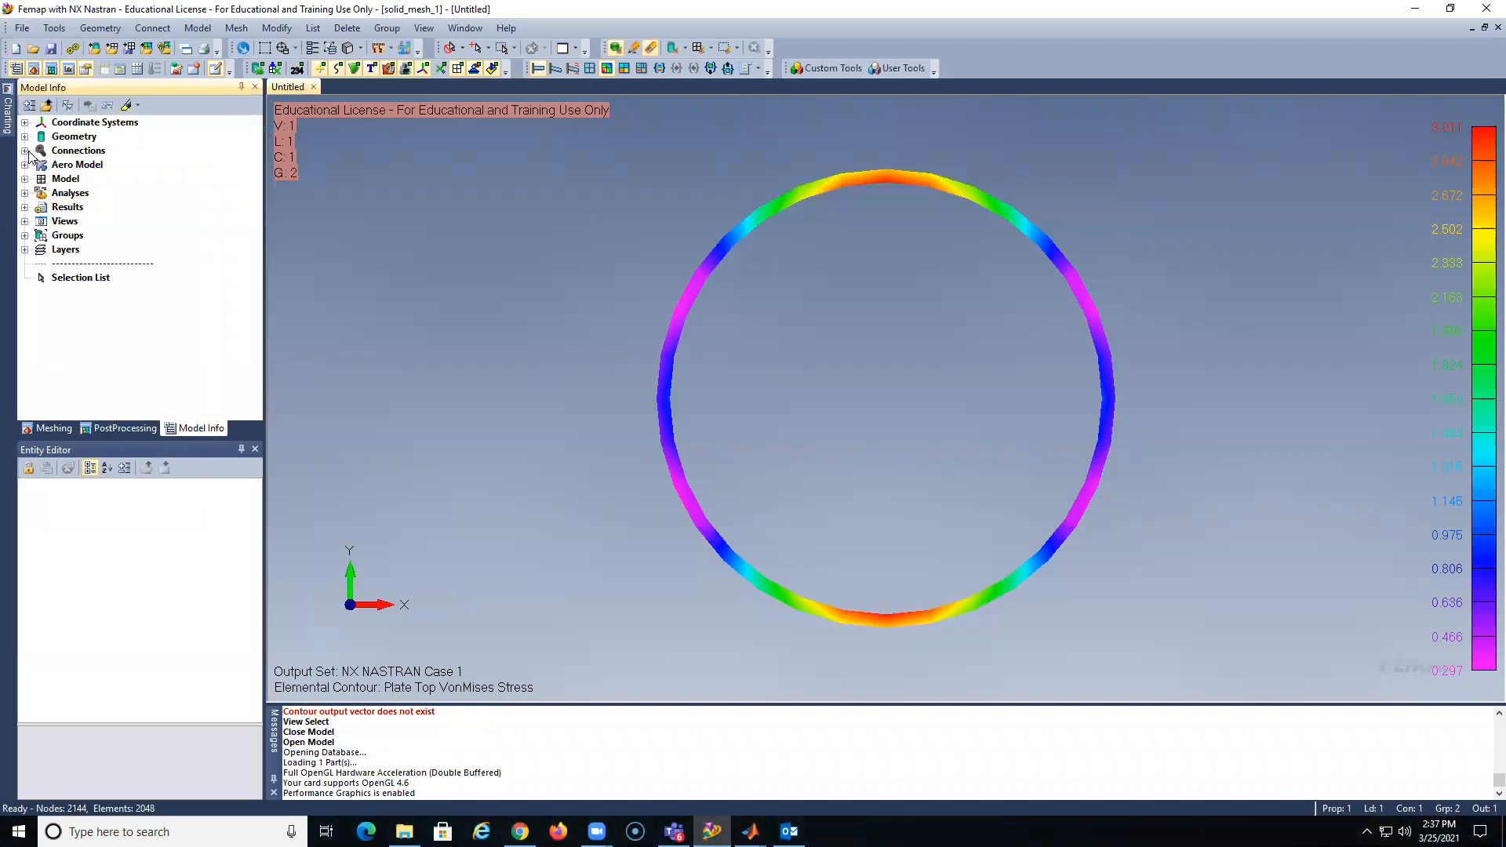
left_click(25, 179)
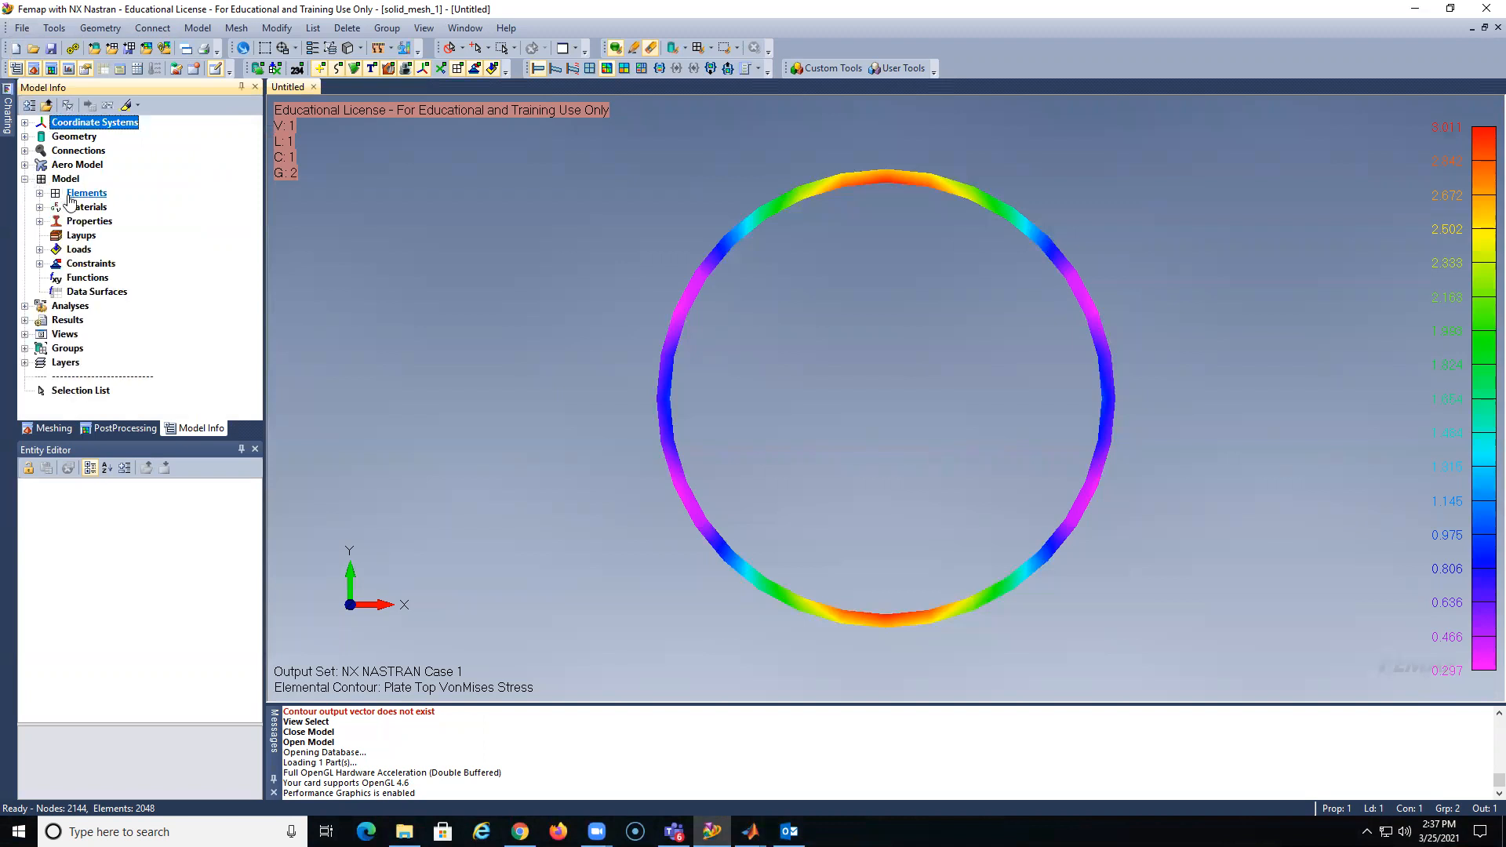
left_click(40, 222)
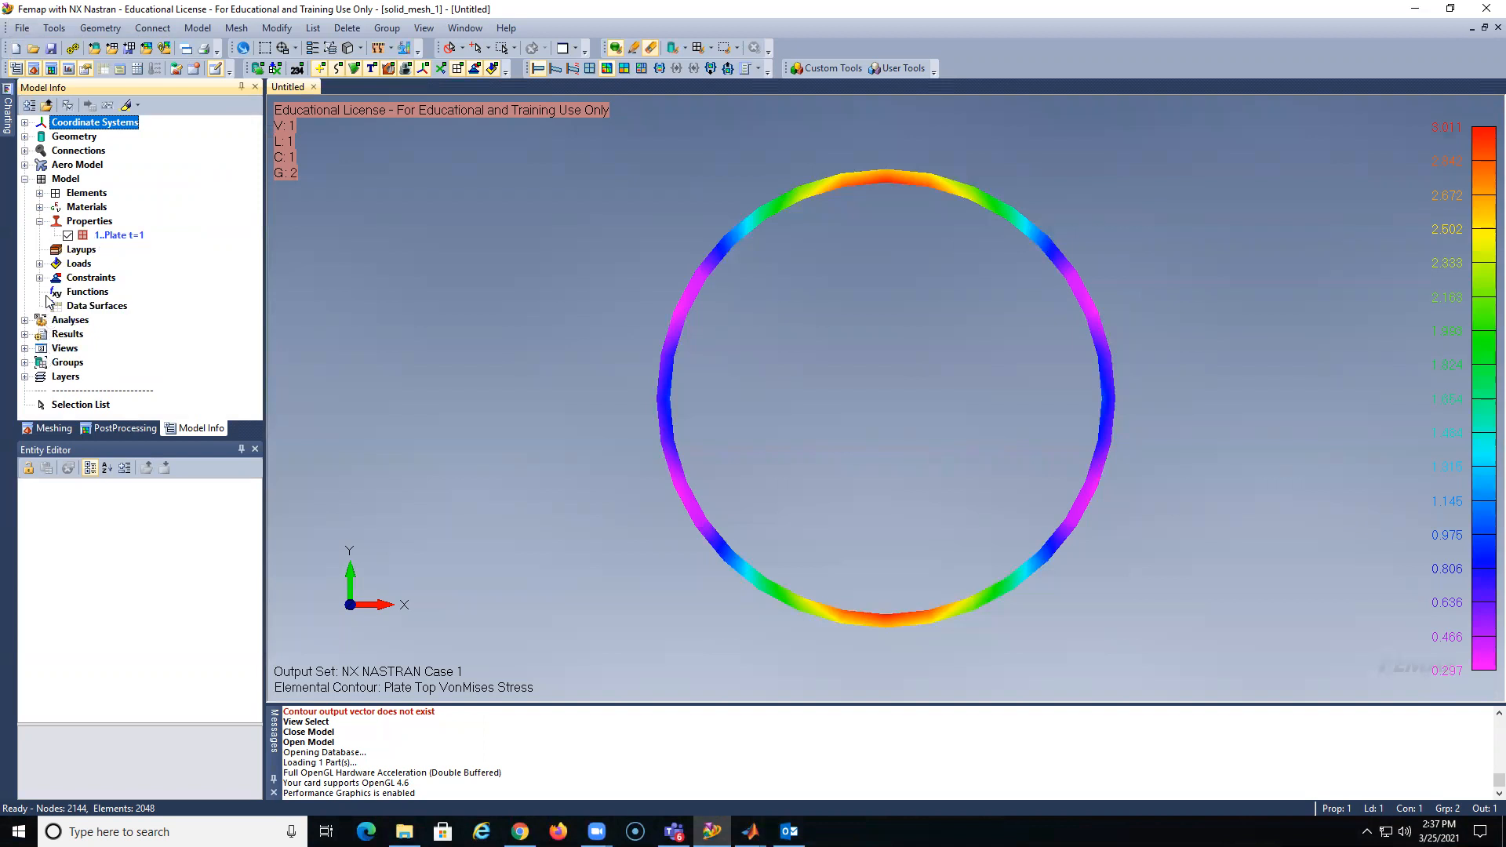
Delete the Far Field and Around hole groups together
left_click(24, 362)
left_click(81, 378)
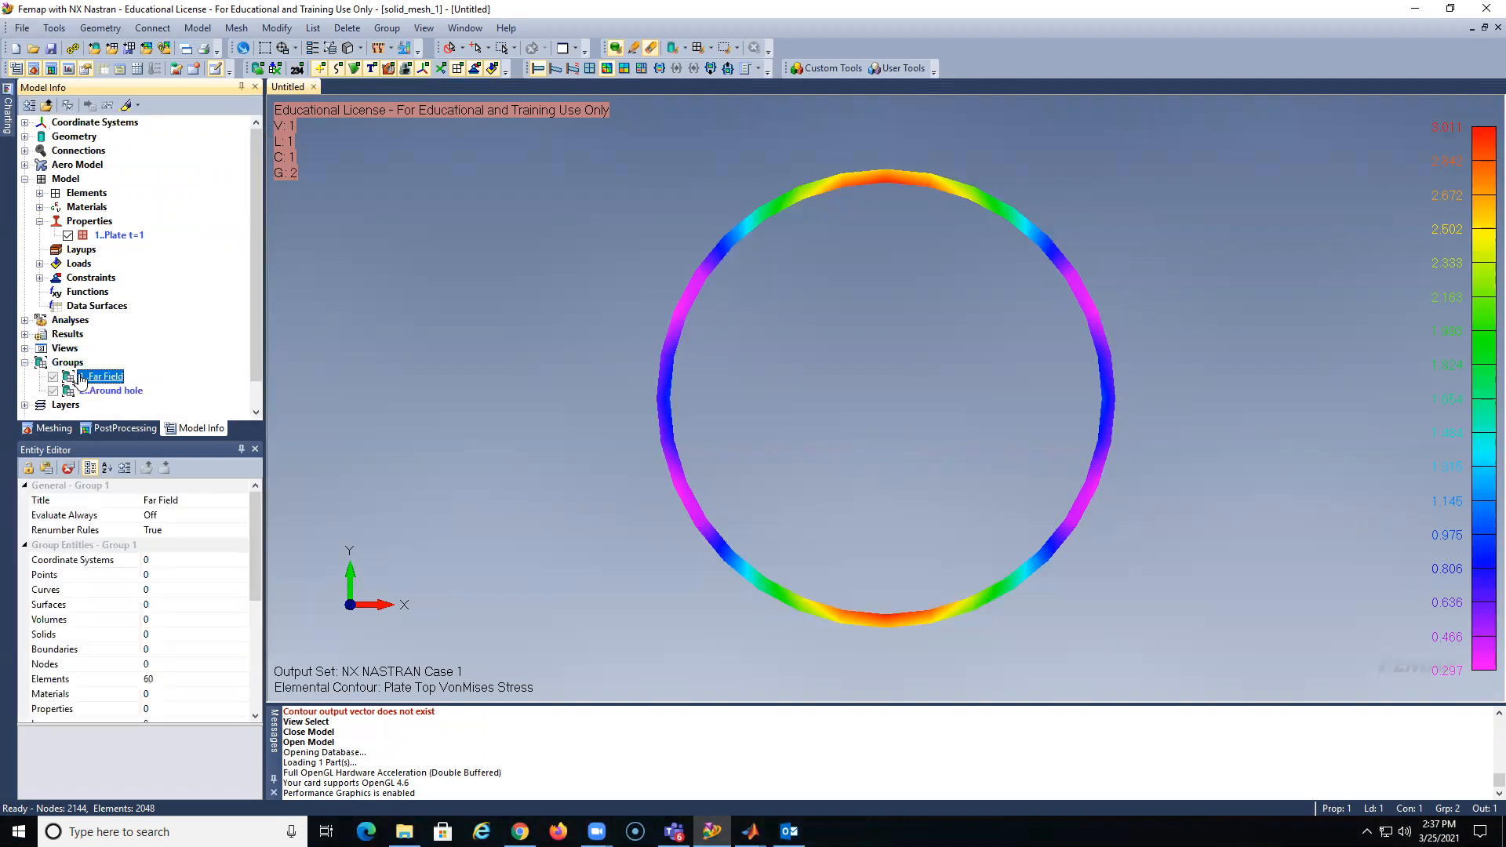
left_click(87, 391, "ctrl")
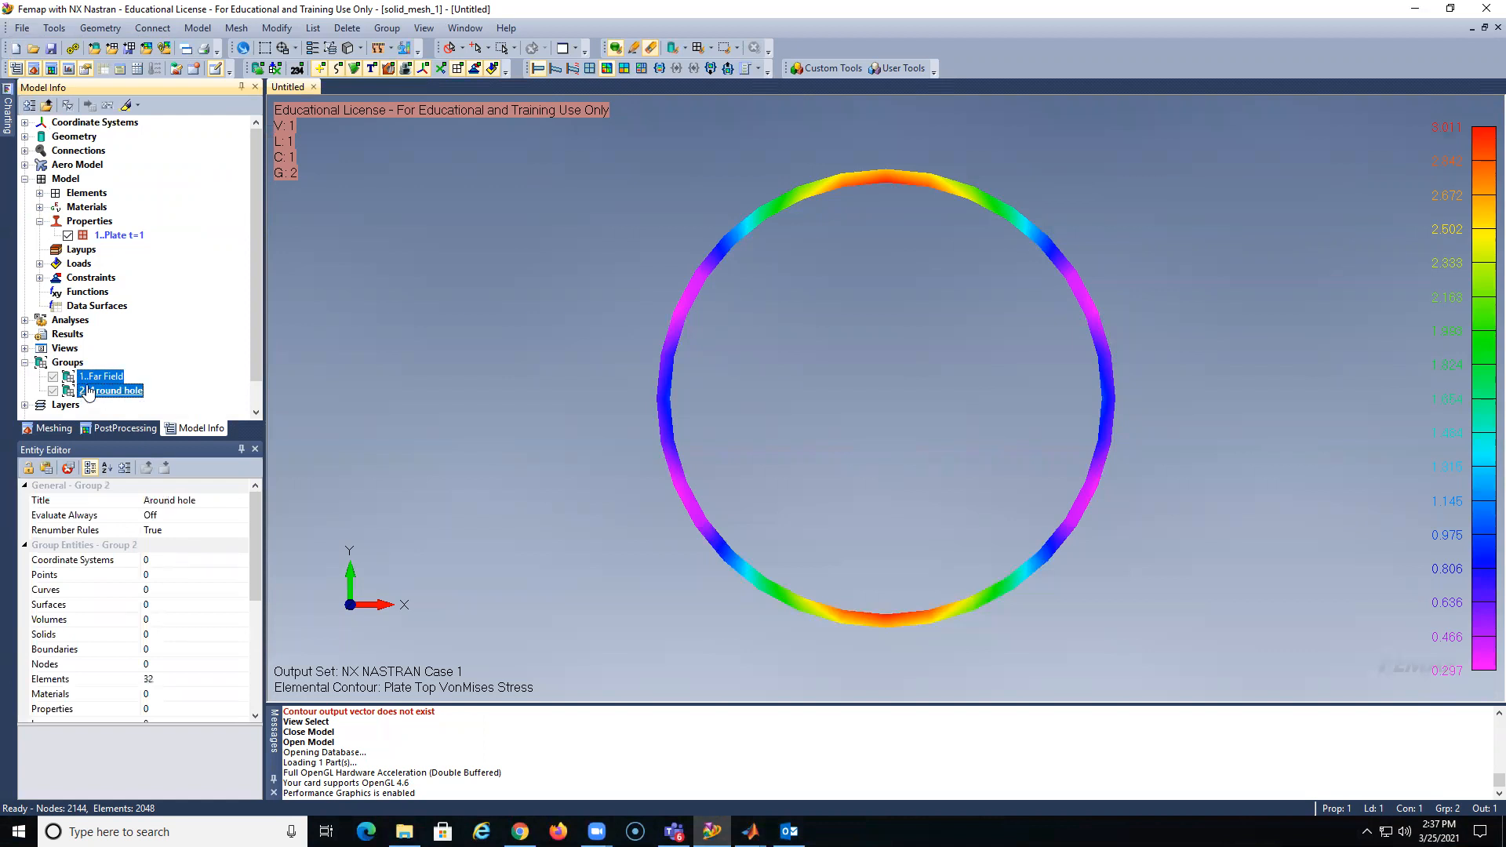
key("Delete")
left_click(808, 436)
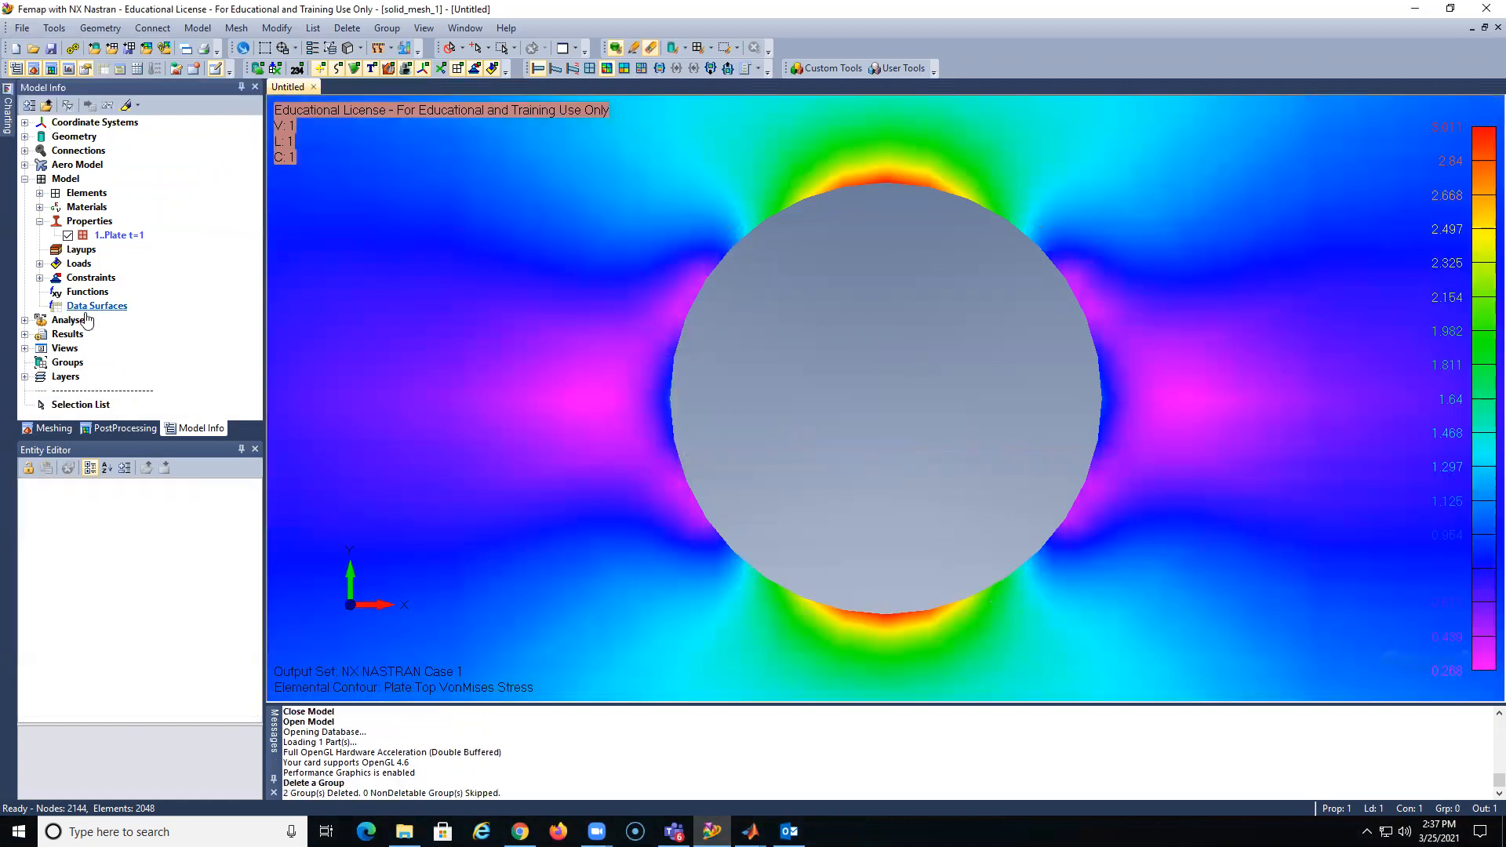
Delete the F=400 load set from the model
left_click(39, 277)
left_click(40, 264)
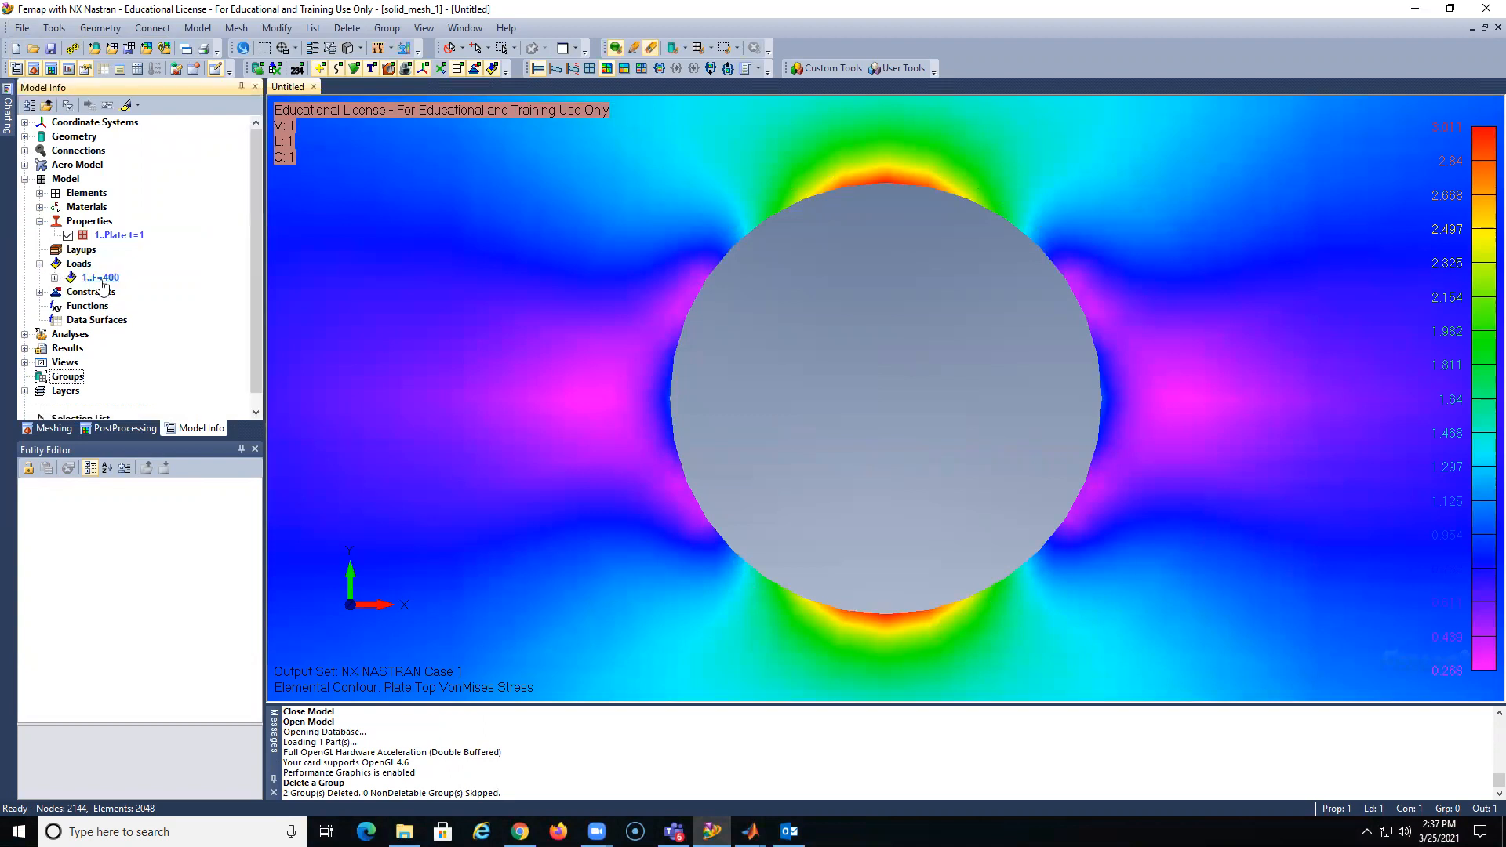
left_click(100, 279)
key("Delete")
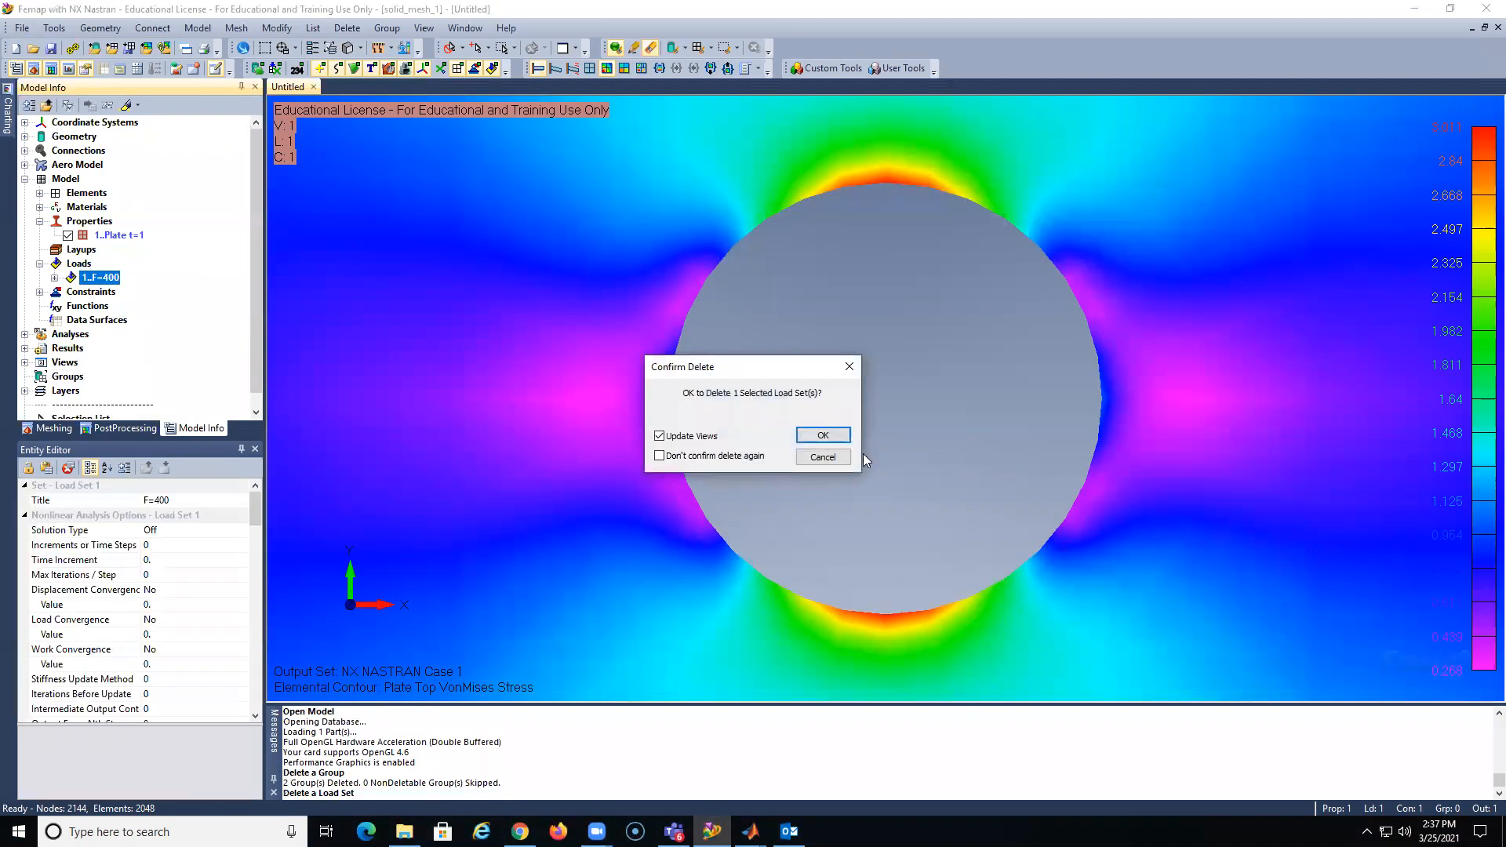
left_click(820, 437)
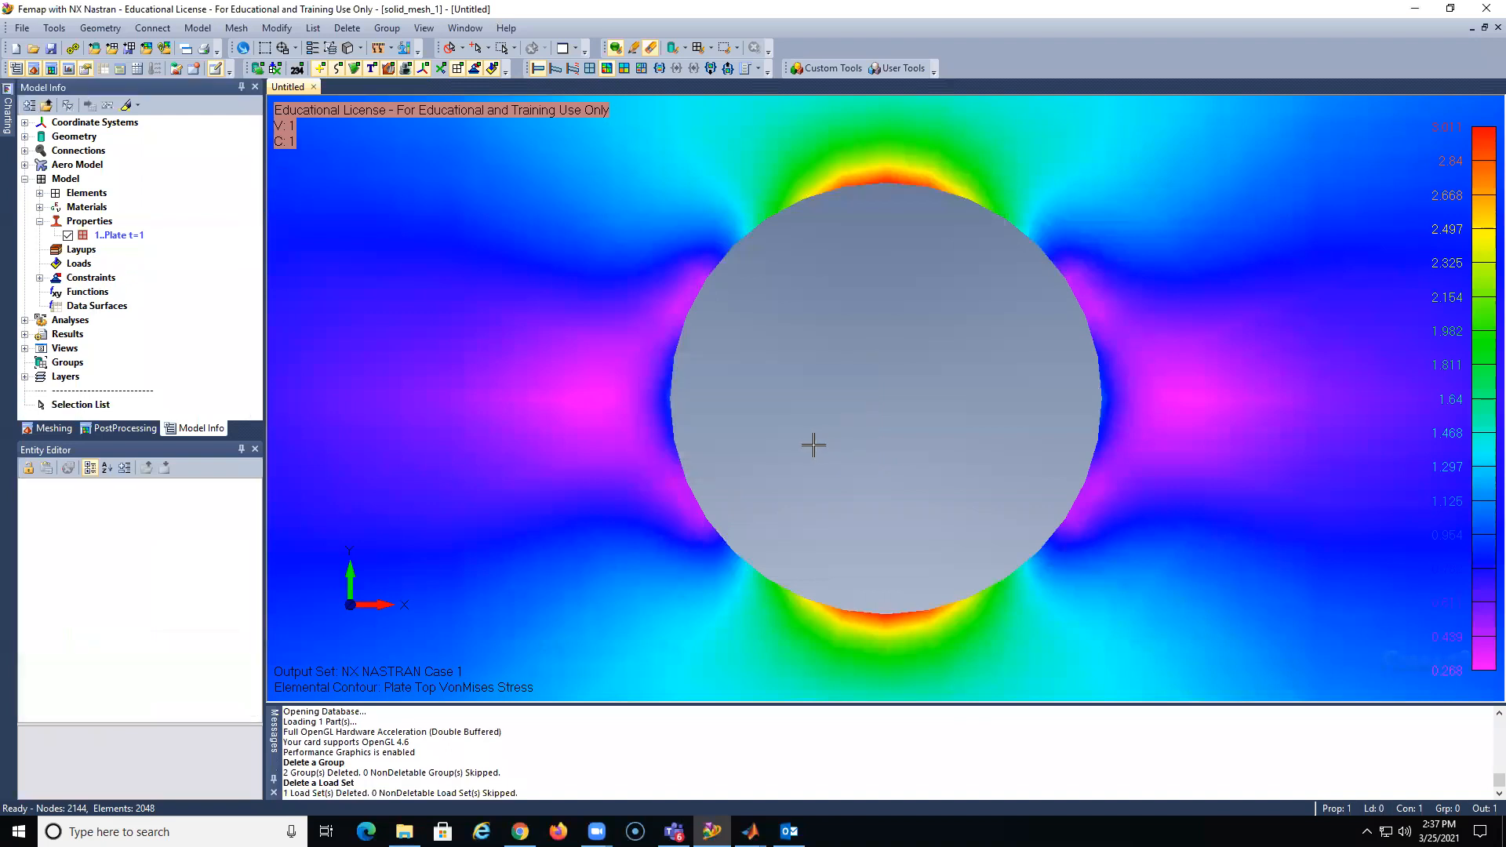
Delete the BC constraint set from the model
left_click(39, 278)
left_click(94, 292)
key("Delete")
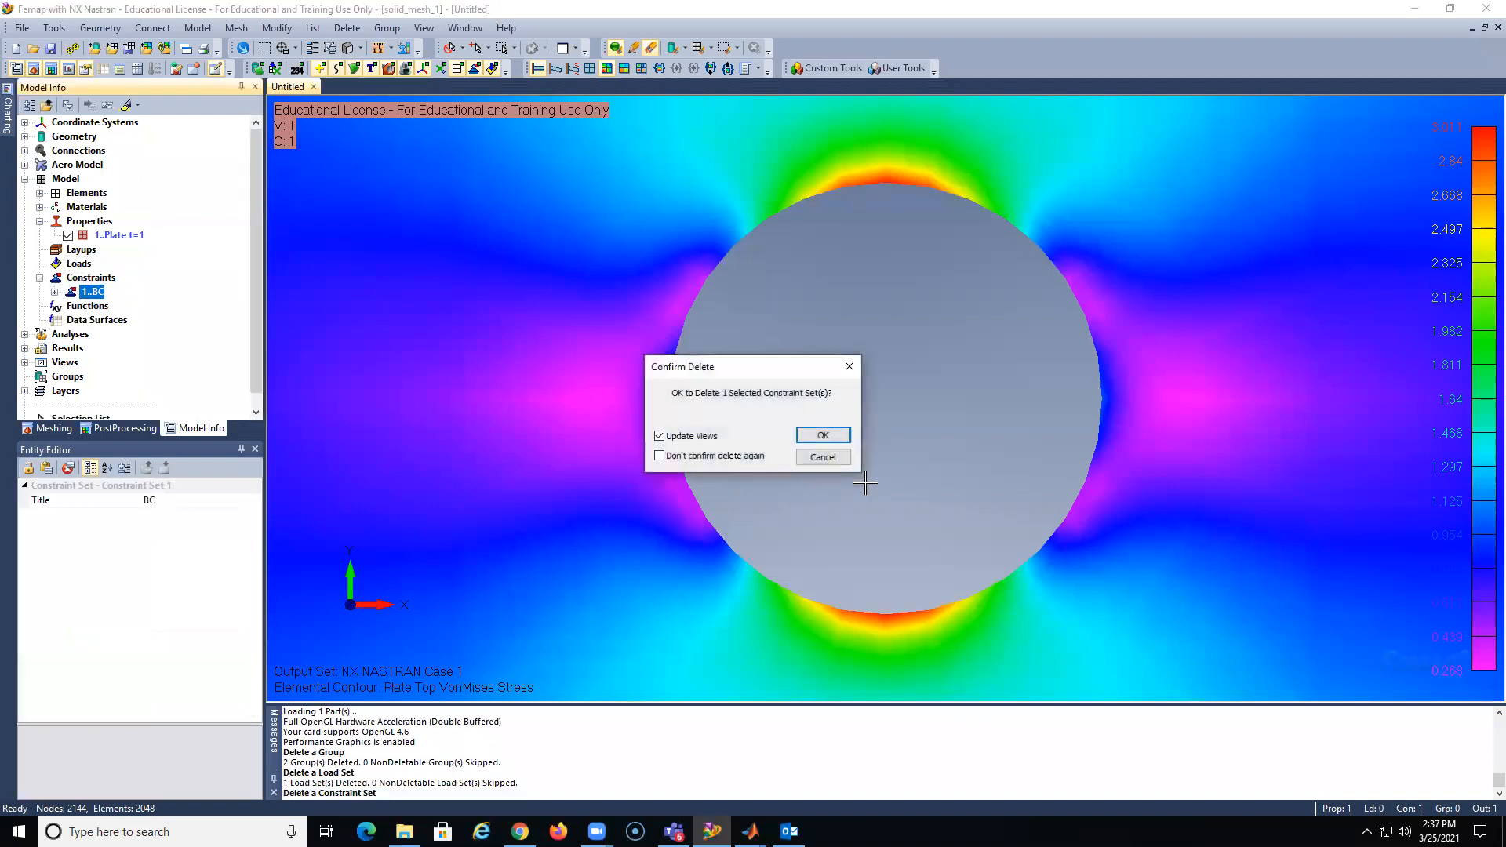
left_click(823, 437)
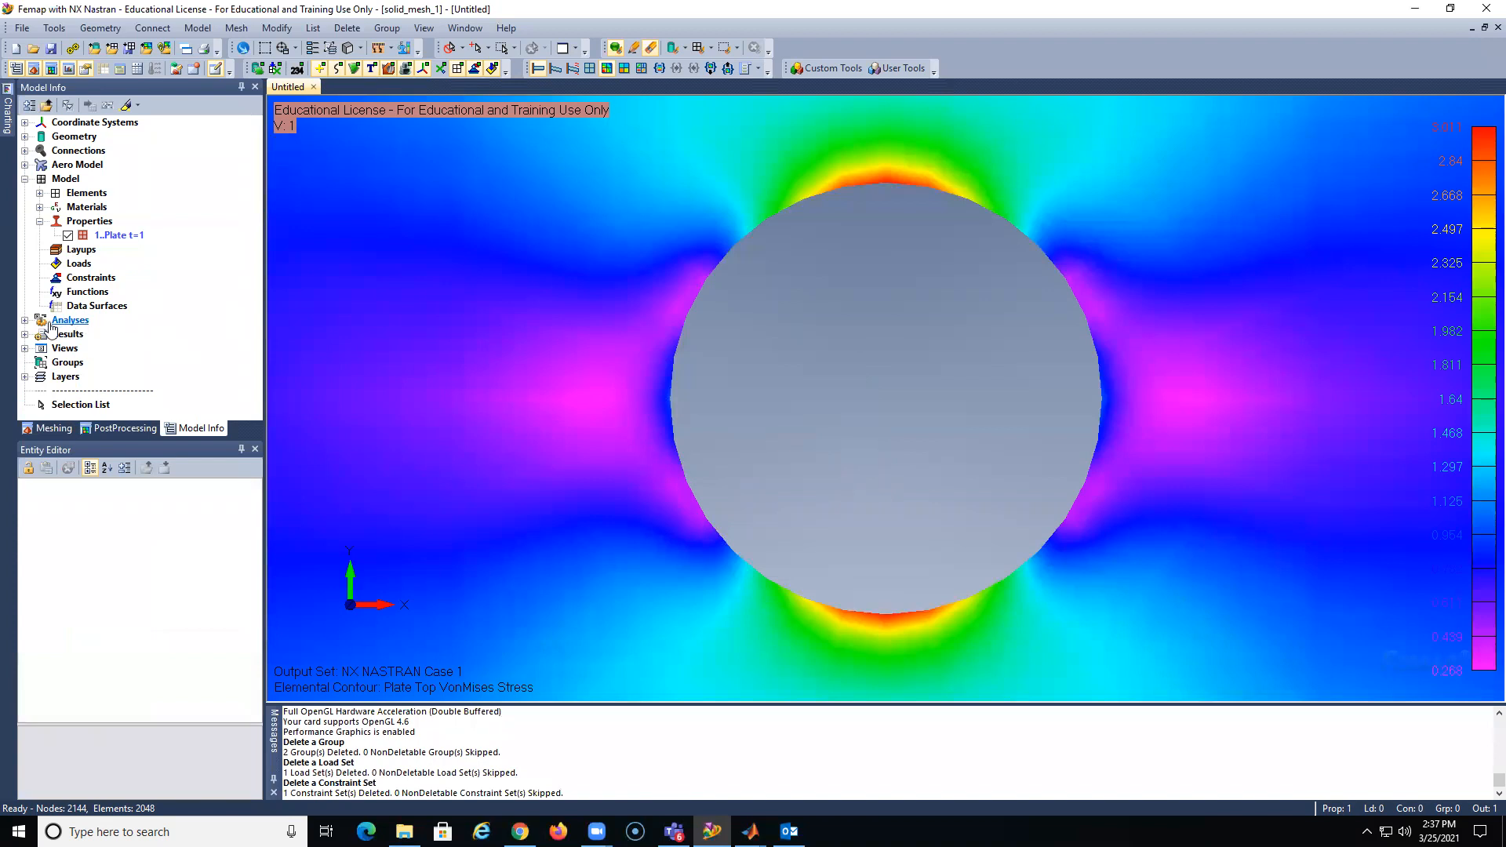
Delete the NX NASTRAN Case 1 output set from the results, choosing to preserve undo
left_click(25, 334)
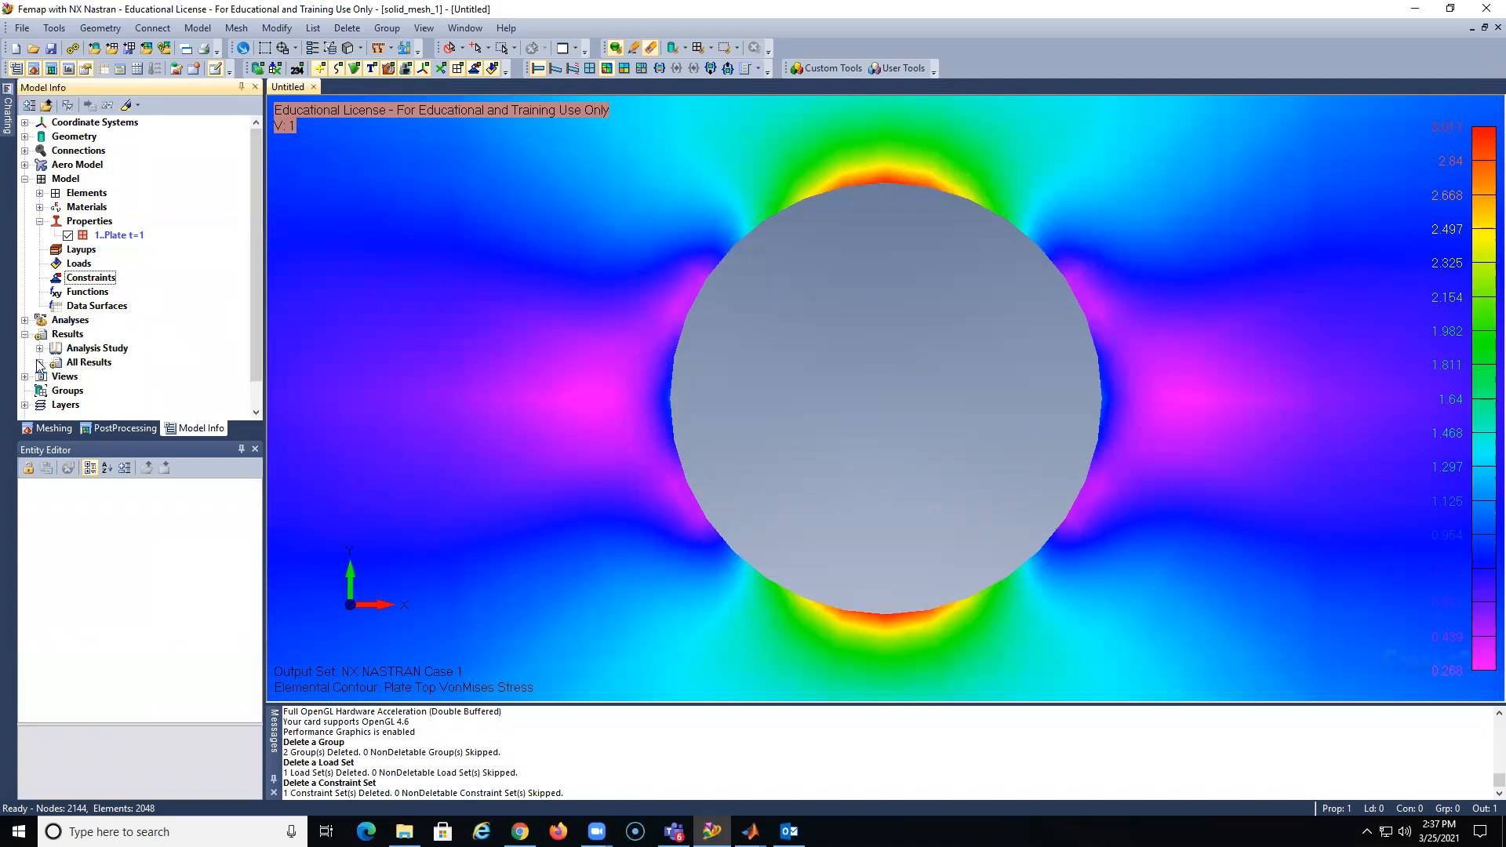
left_click(39, 363)
left_click(106, 376)
key("Delete")
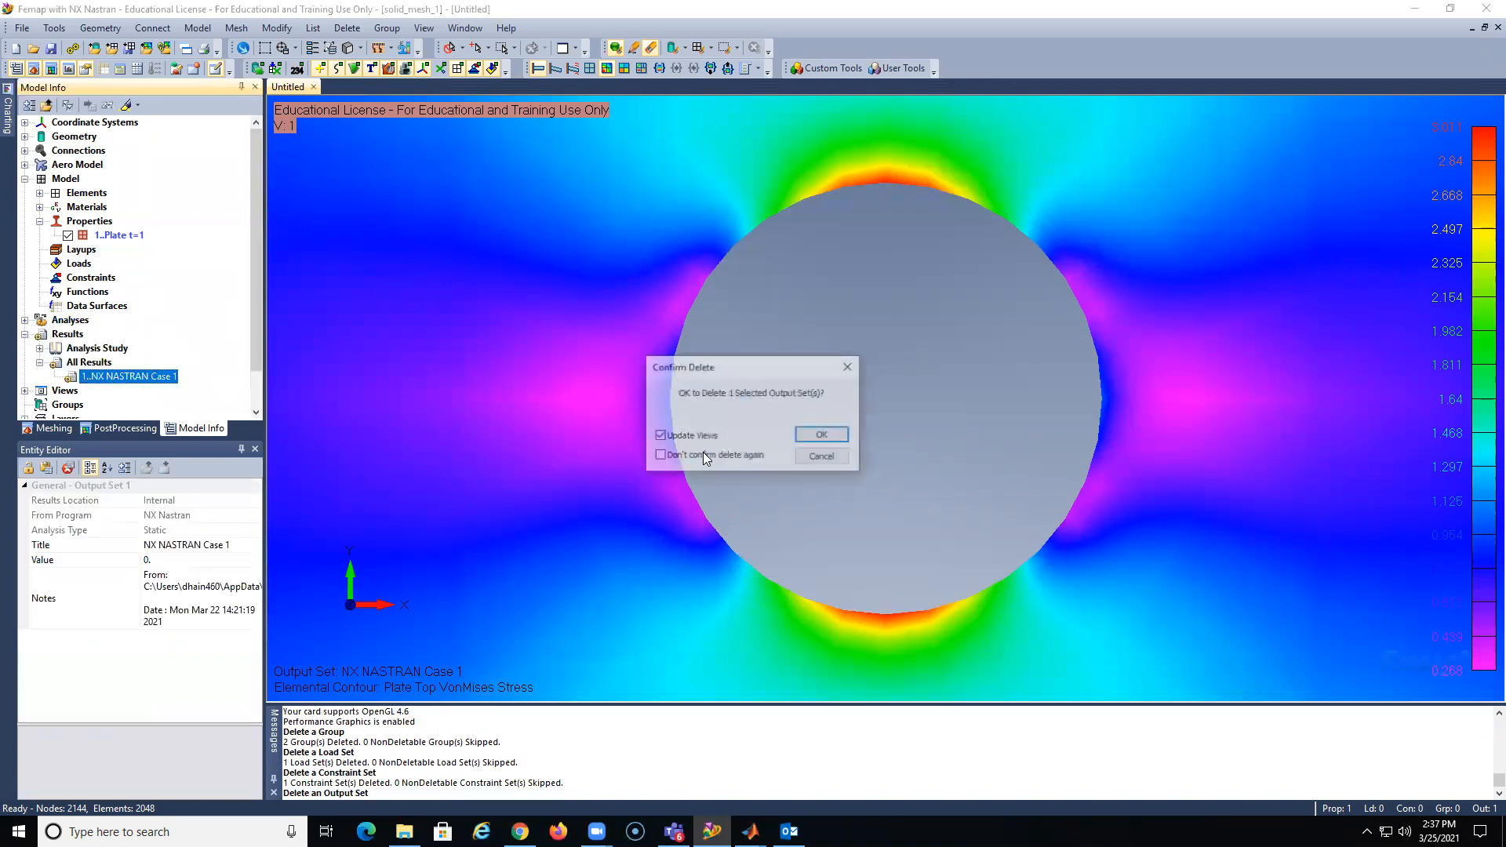
left_click(823, 436)
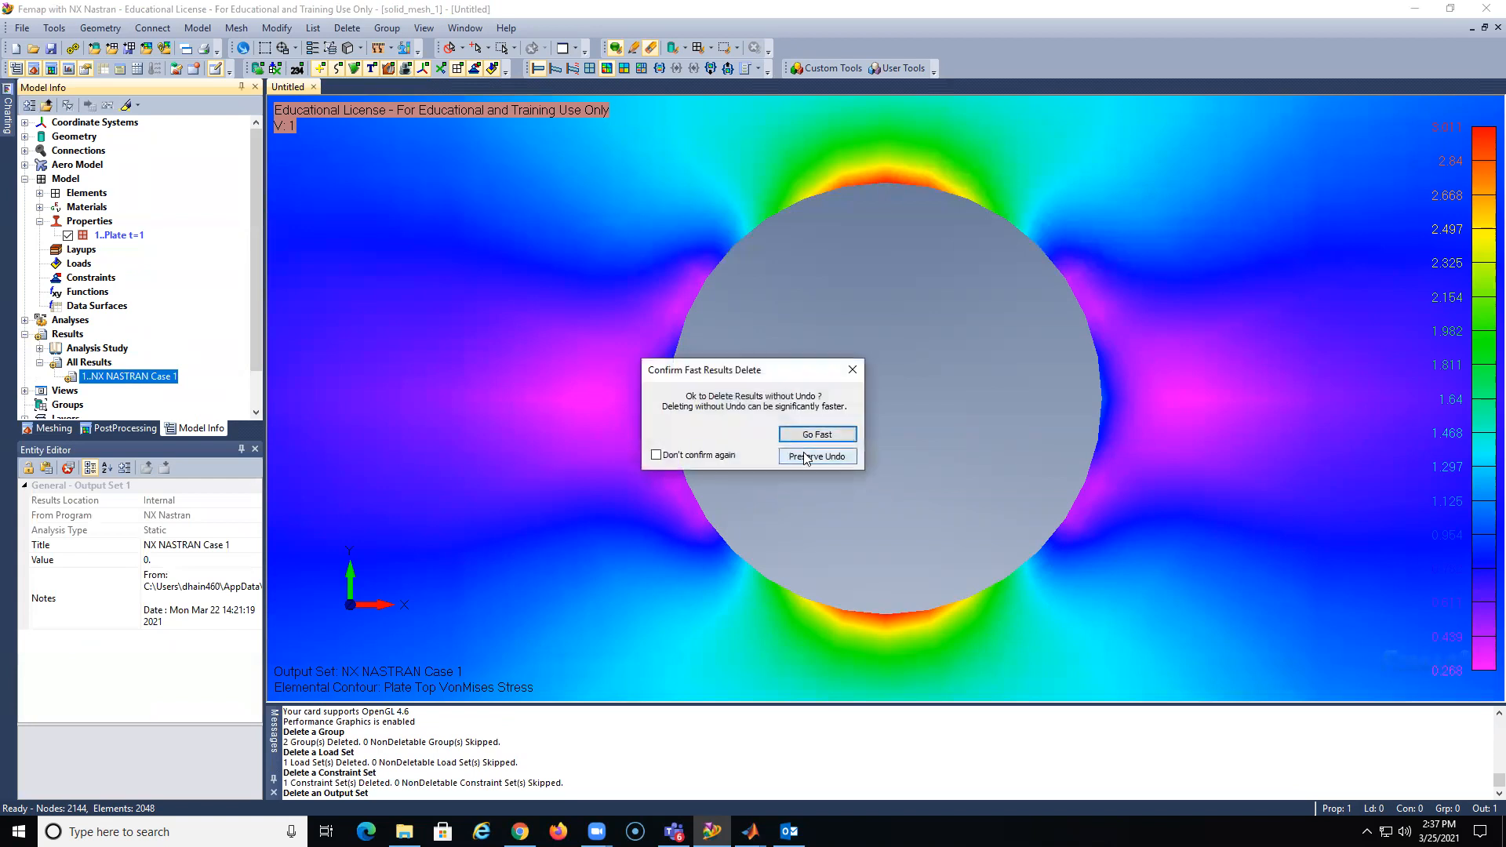
left_click(814, 454)
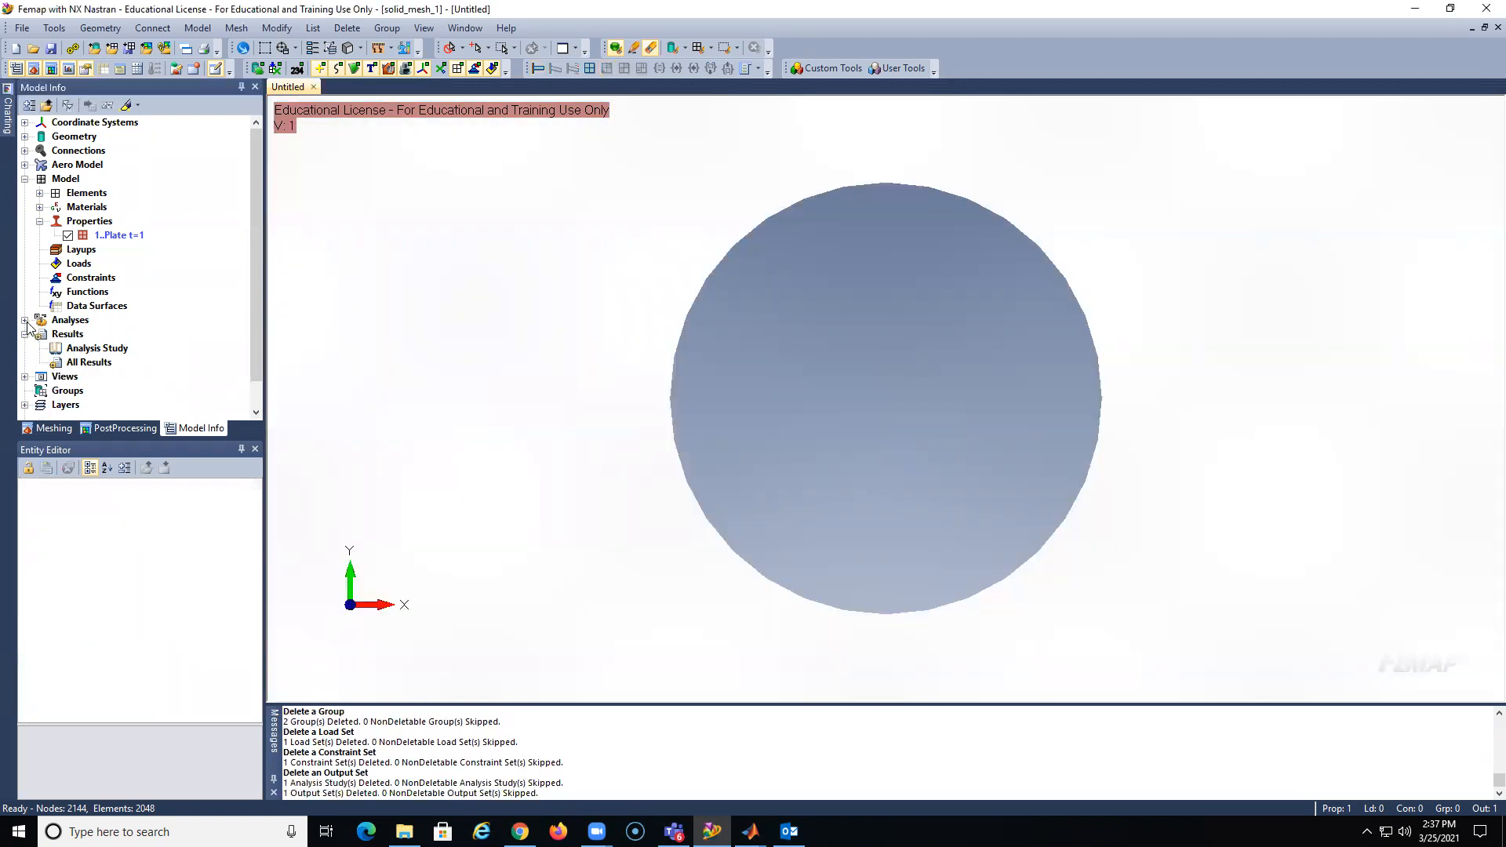
Delete the NX Nastran Static Analysis Set from the analyses
left_click(24, 321)
left_click(97, 335)
key("Delete")
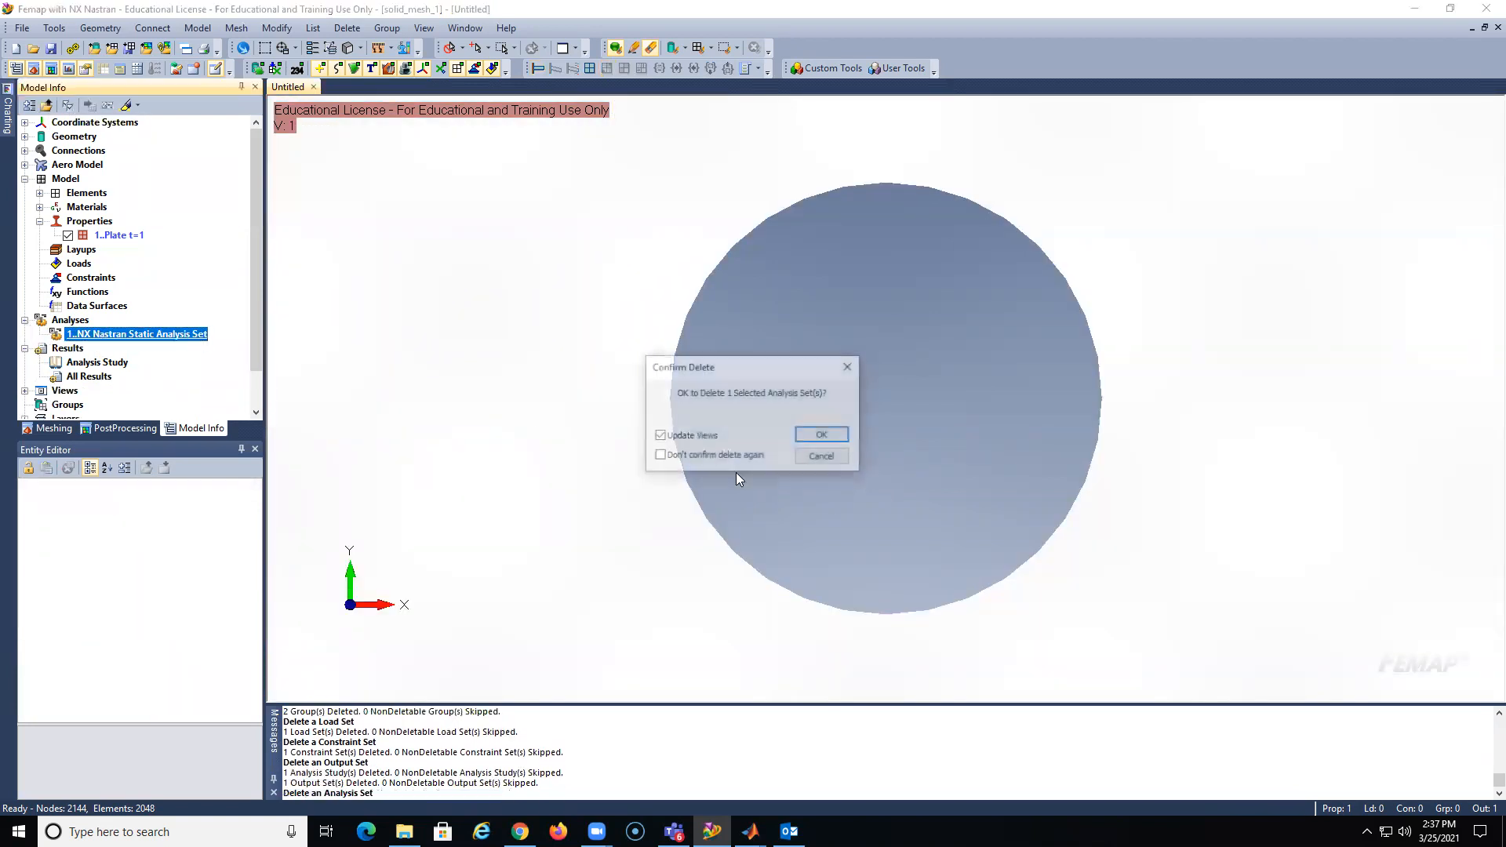
left_click(819, 437)
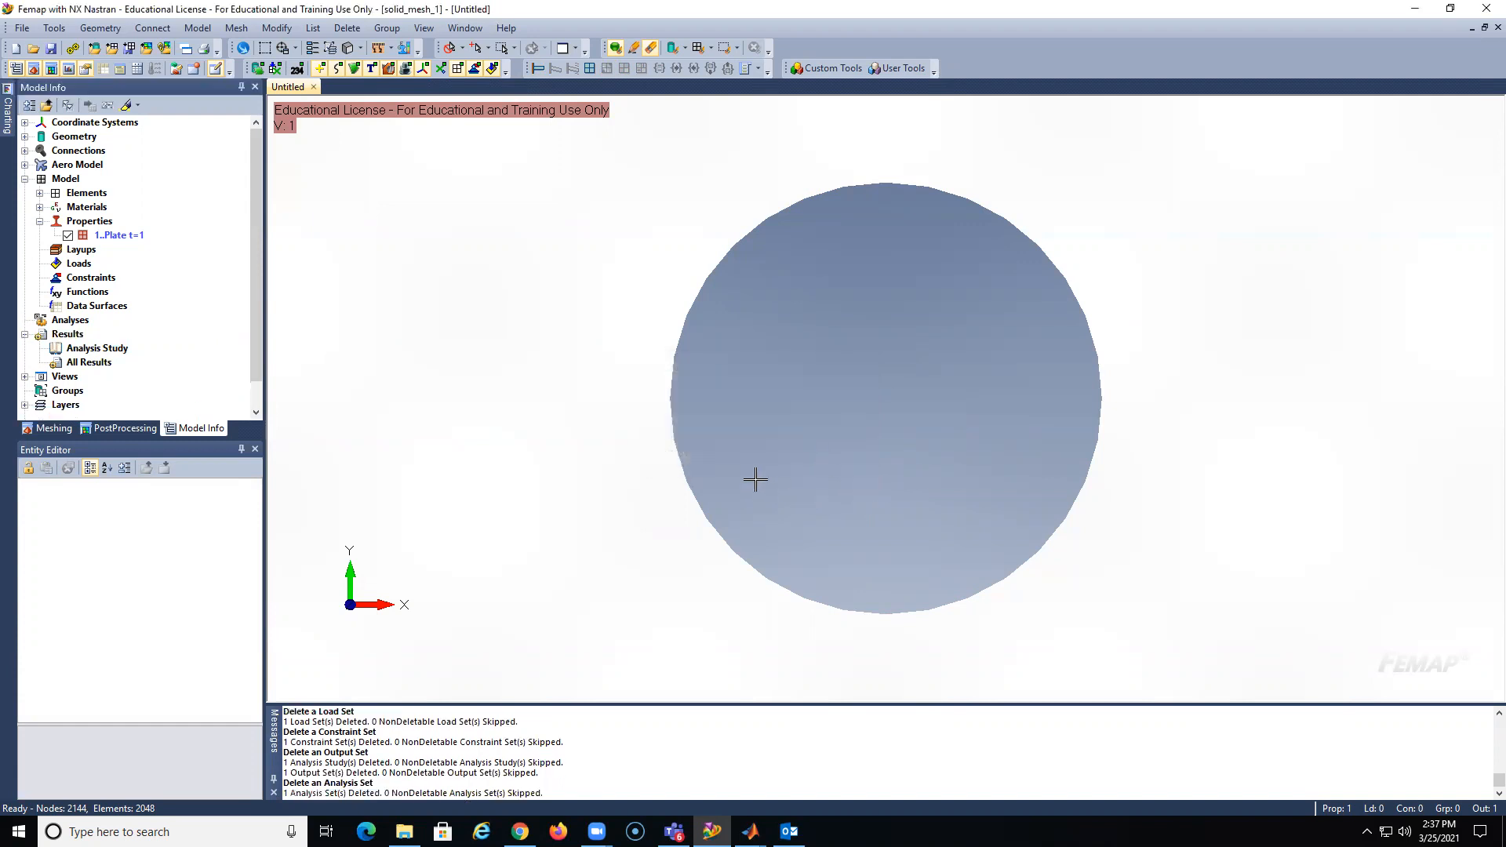
Fit the whole plate in view and display its solid geometry and mesh nodes together with the elements
key("ctrl+a")
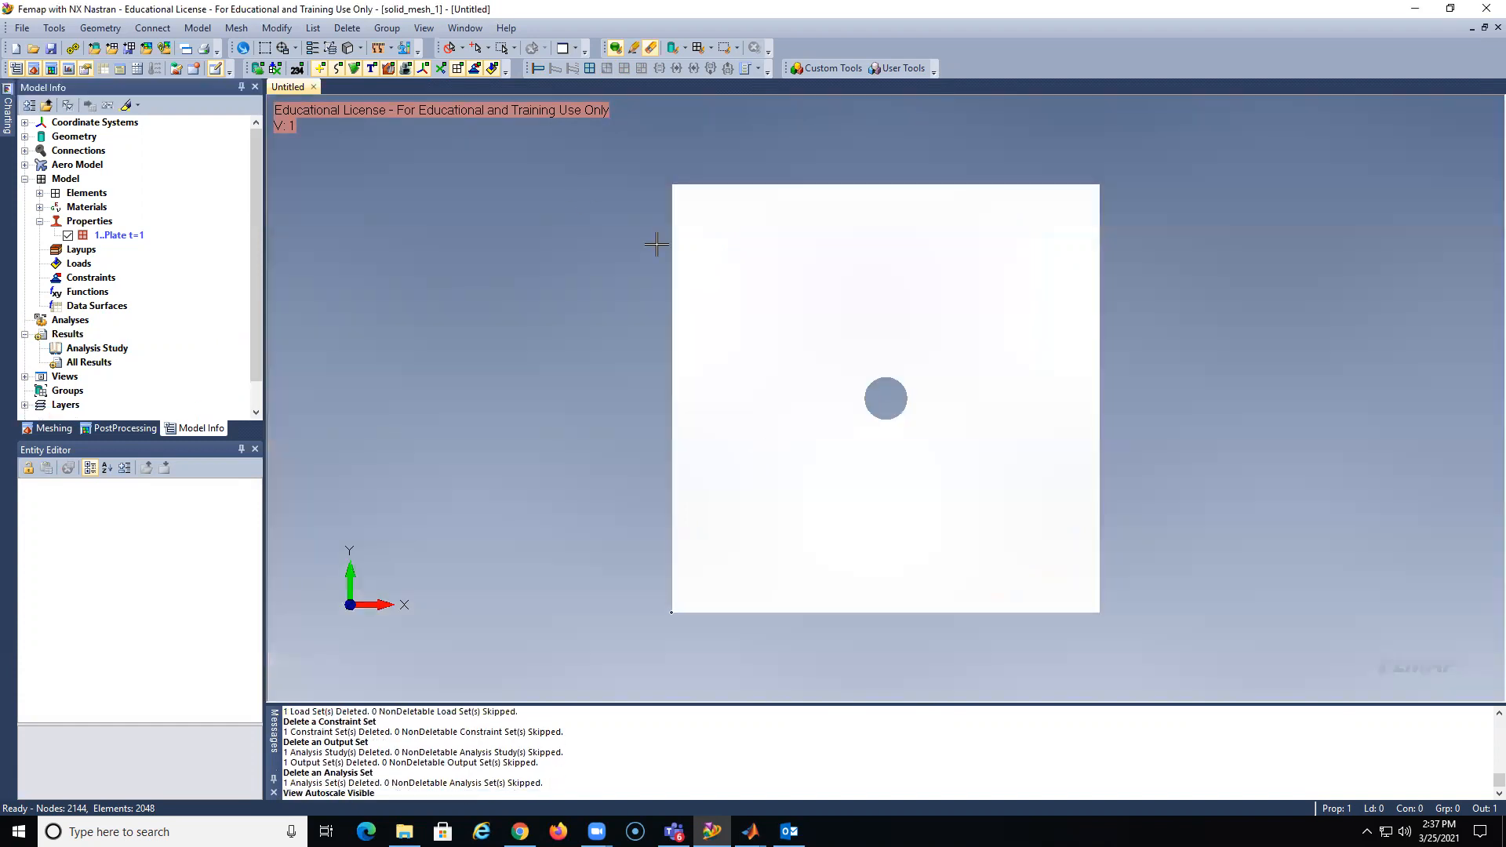
left_click(24, 136)
left_click(54, 152)
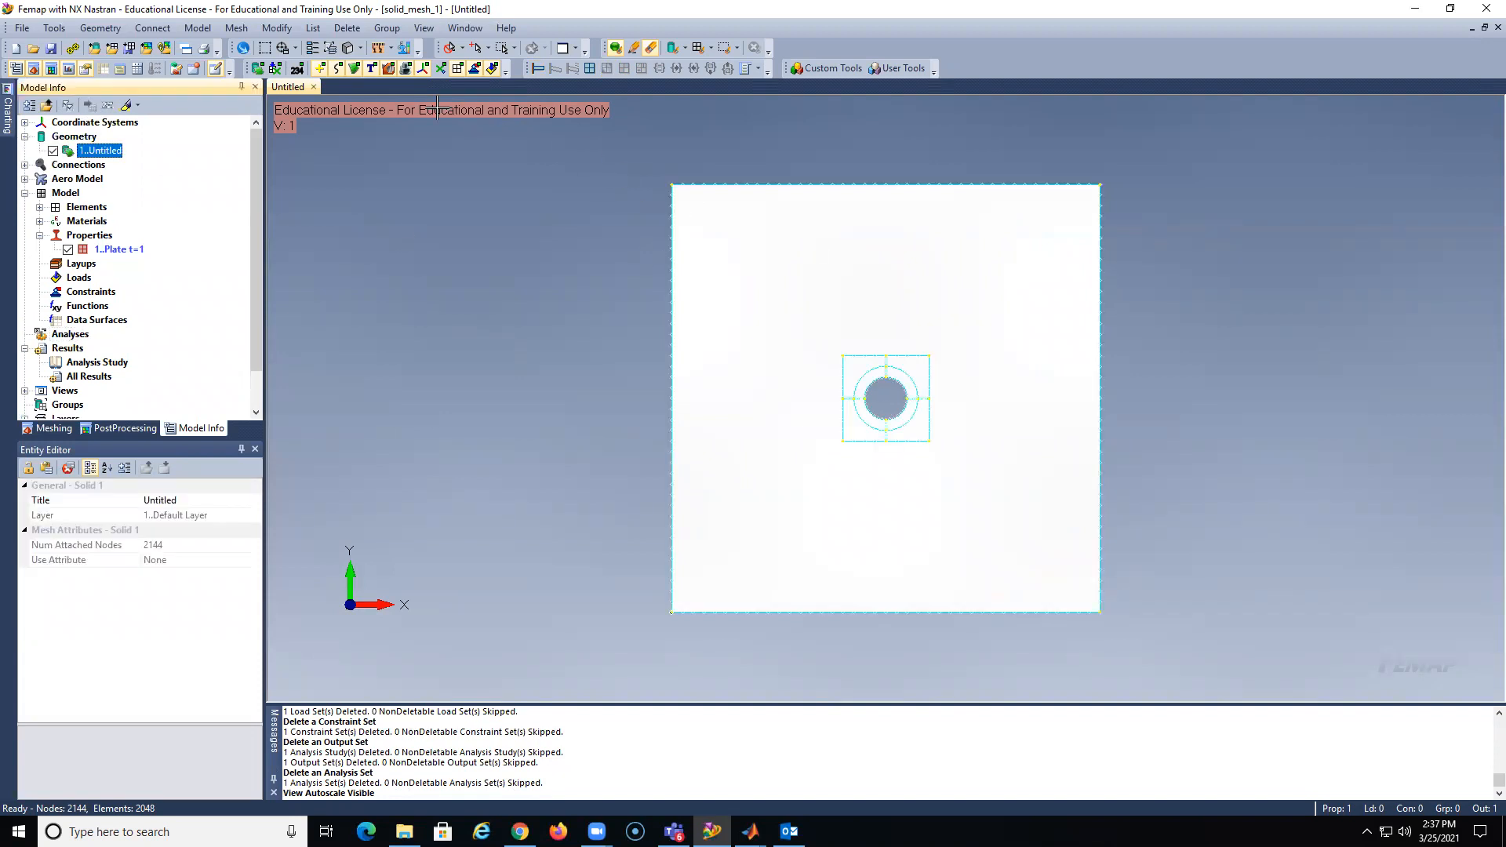
left_click(440, 69)
left_click(457, 69)
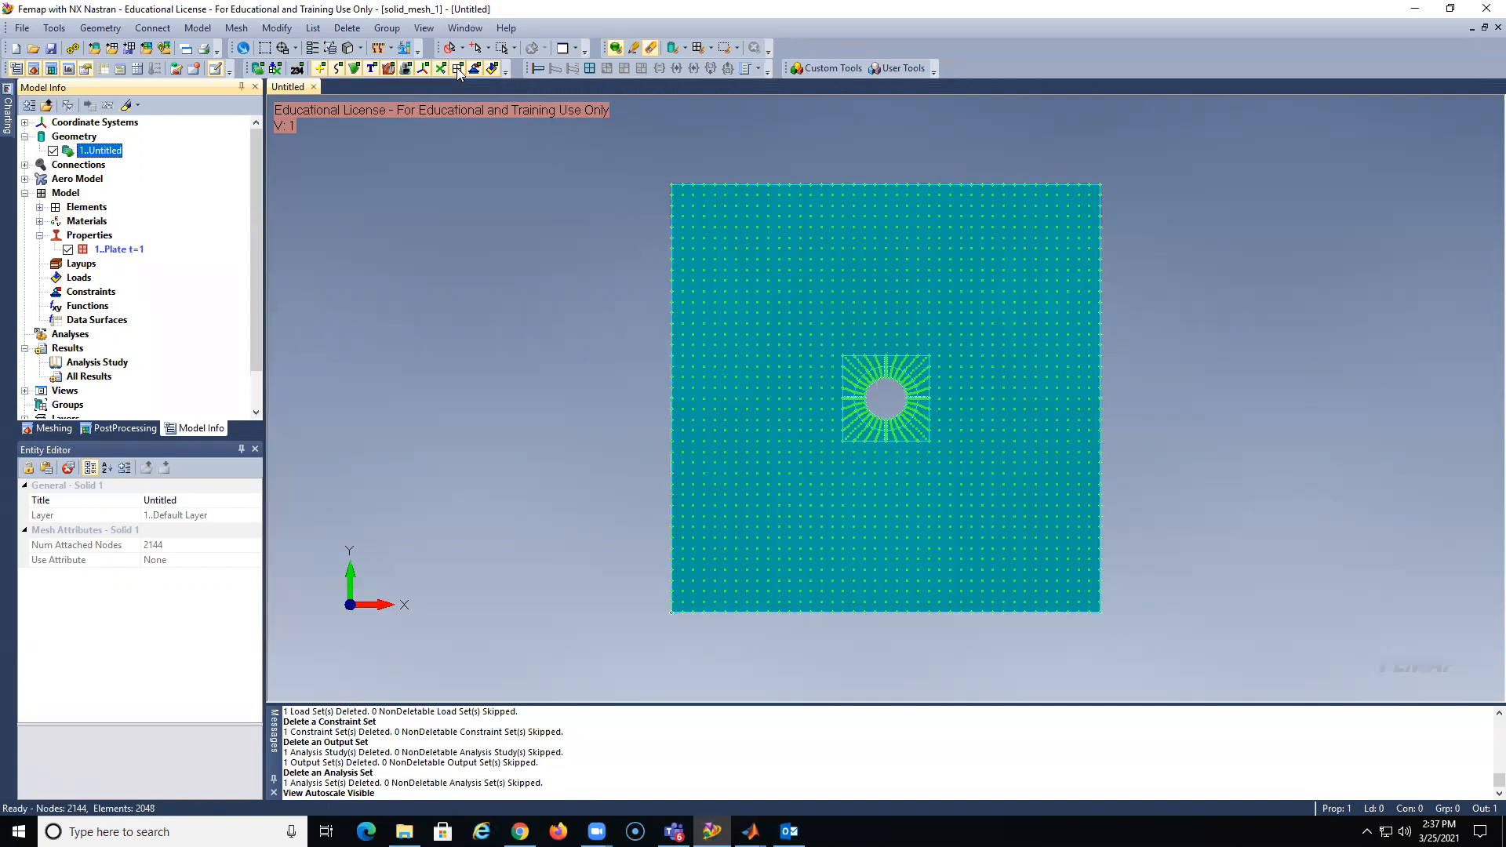
left_click(458, 70)
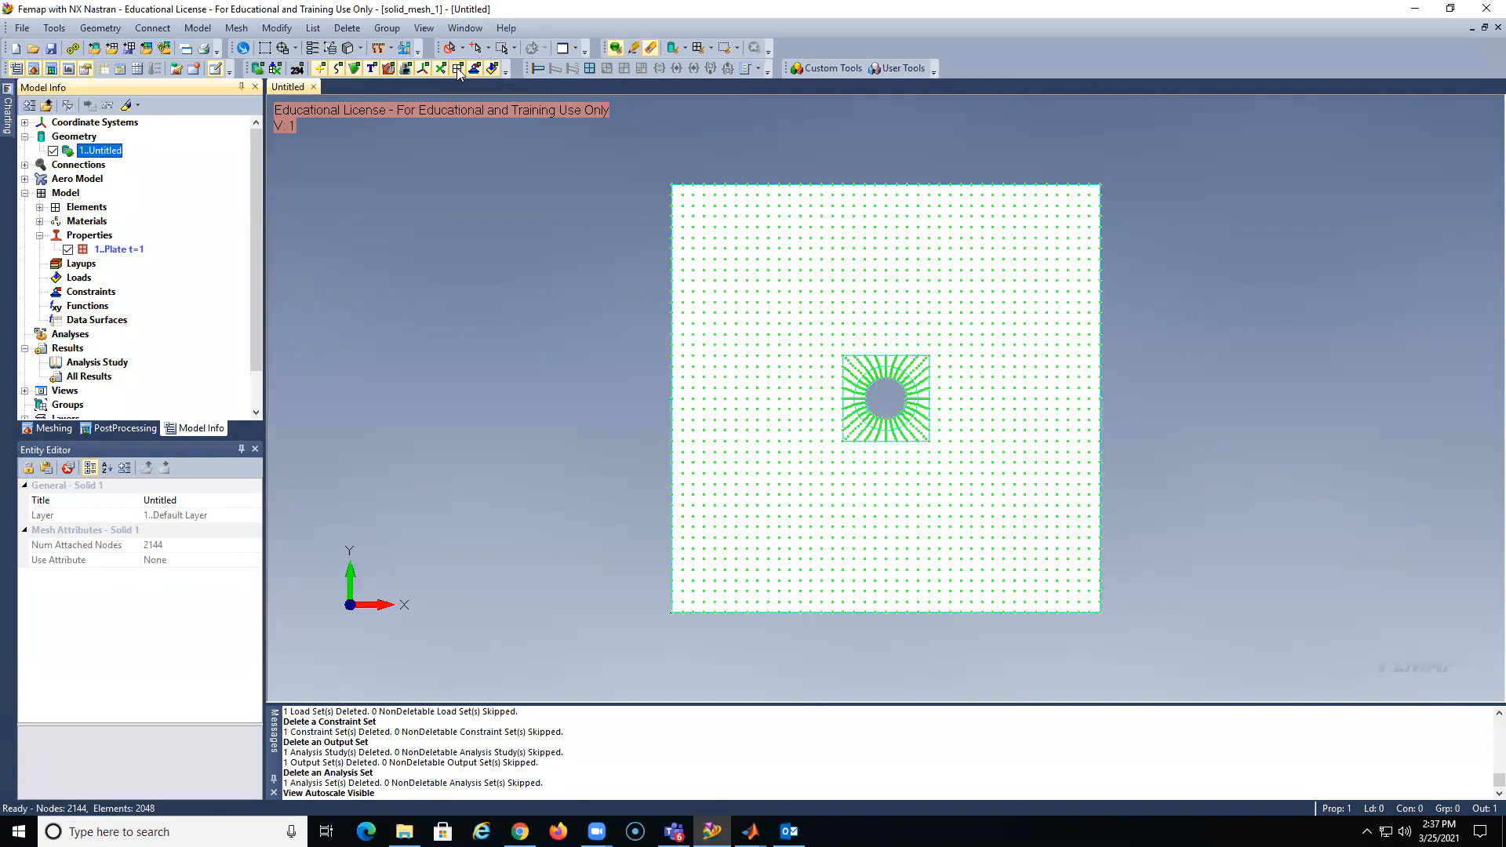
Set the view style to Solid and tilt the plate to see it close to edge-on
left_click(361, 48)
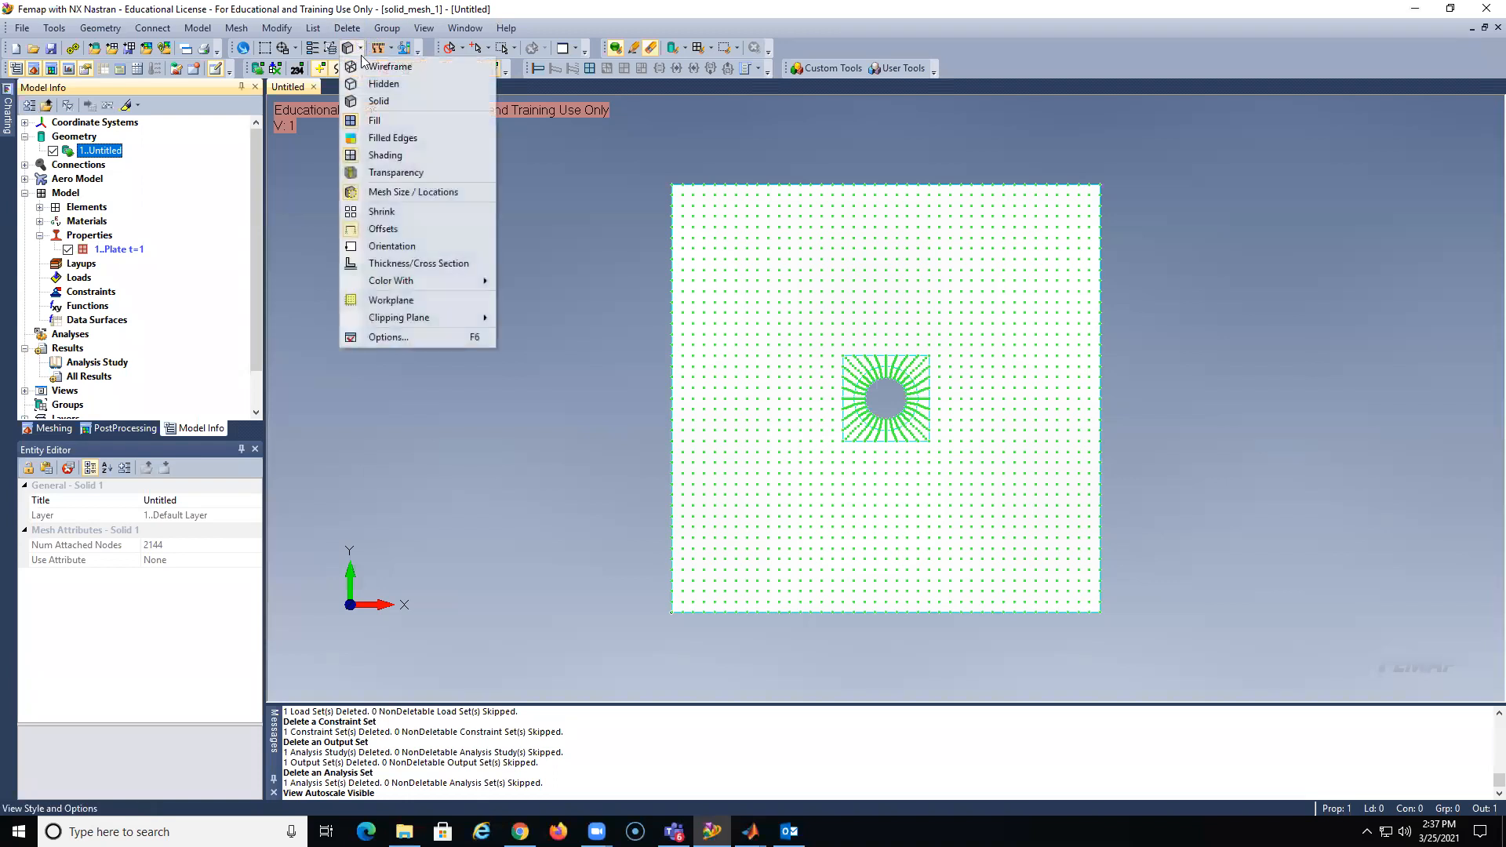
left_click(371, 100)
middle_click_drag(810, 400, 817, 141)
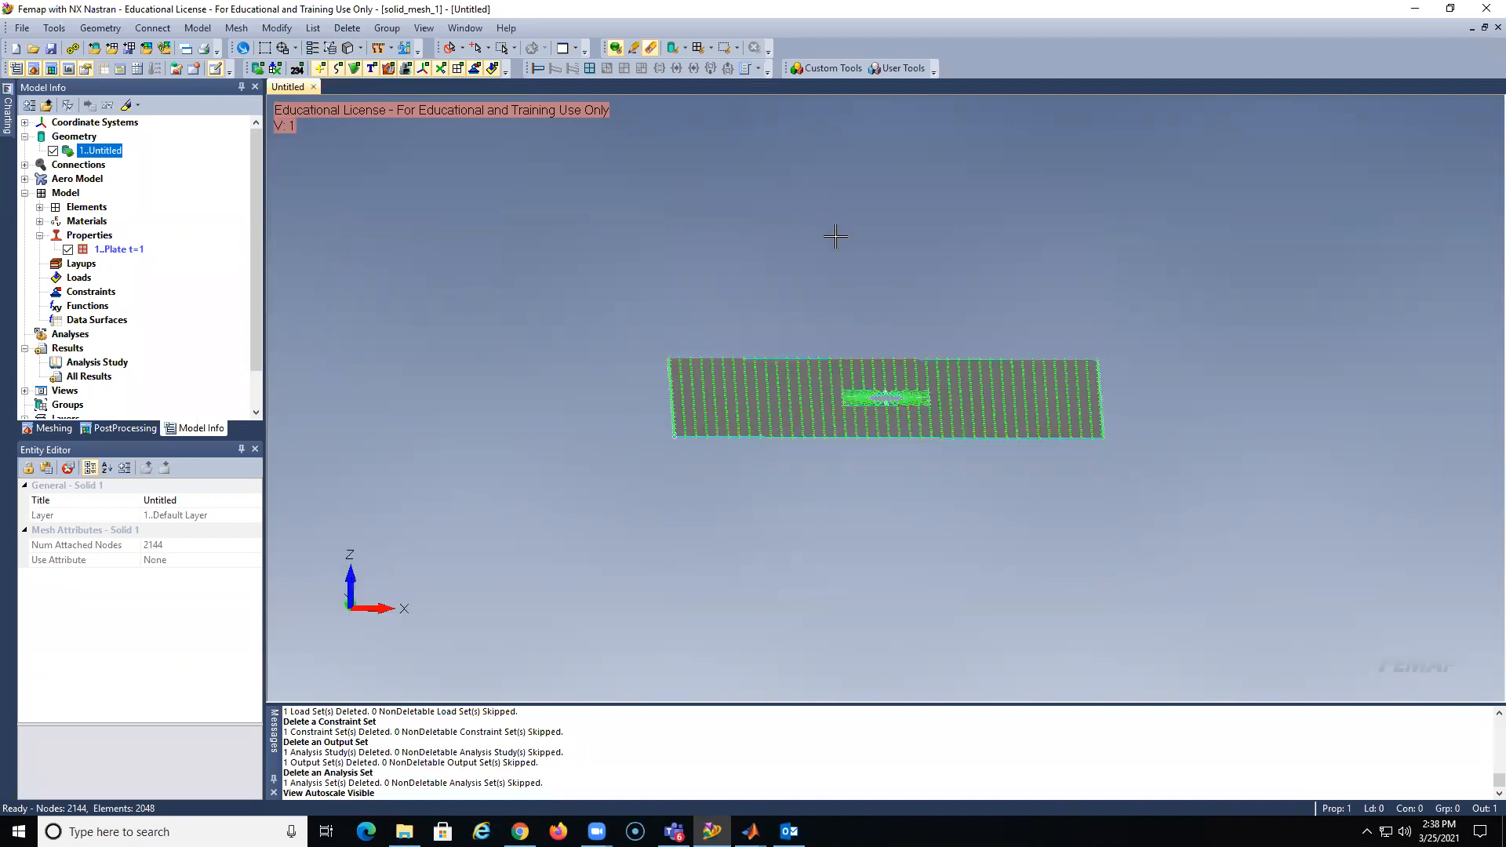
middle_click_drag(836, 237, 834, 251)
scroll(834, 252, "up", 4)
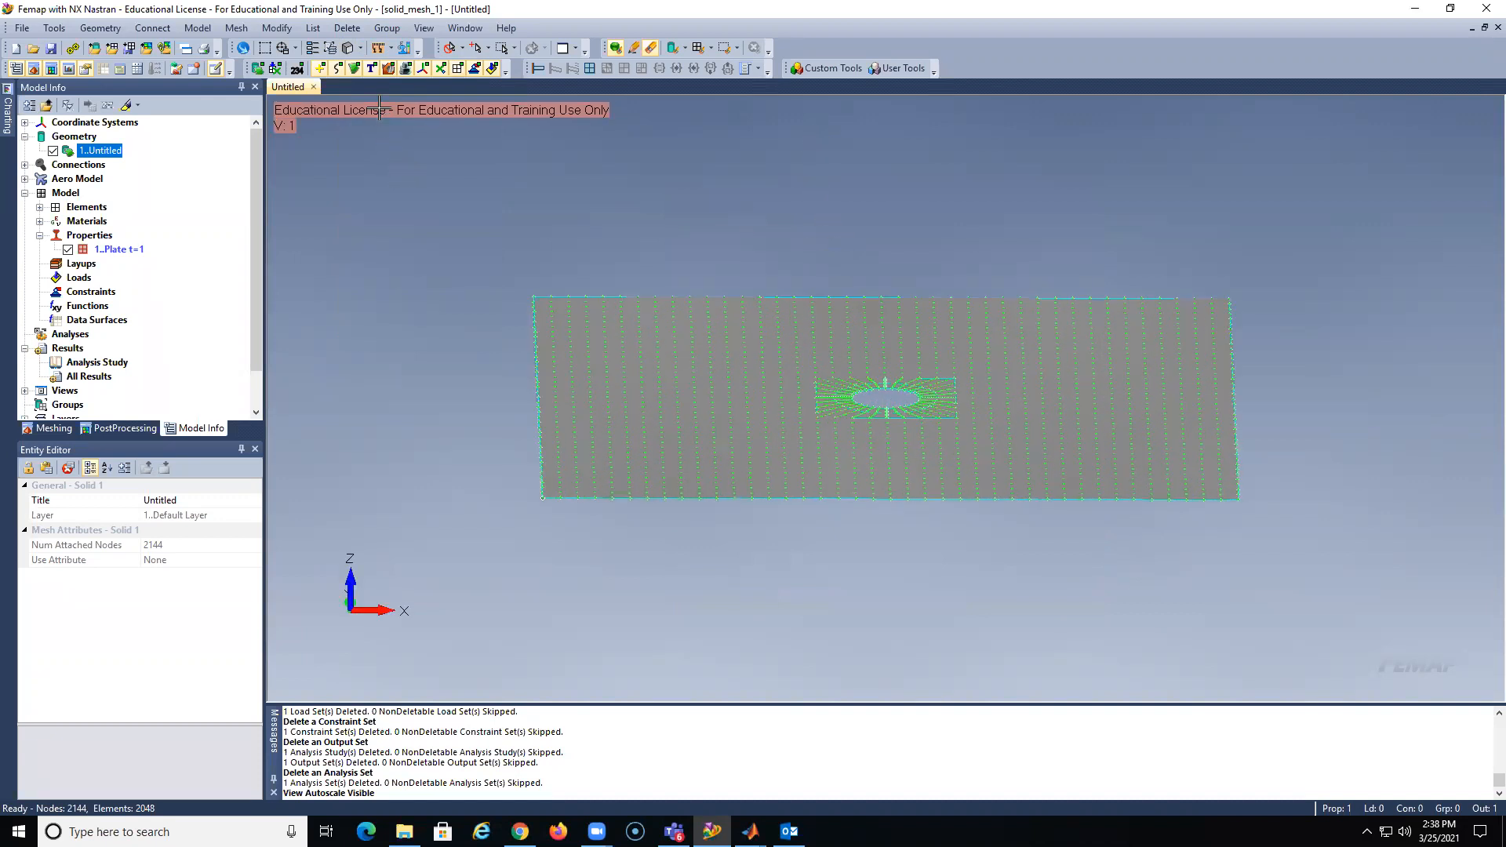
Check the plate elements' thickness with the Thickness/Cross Section display, and turn that display back off
left_click(360, 48)
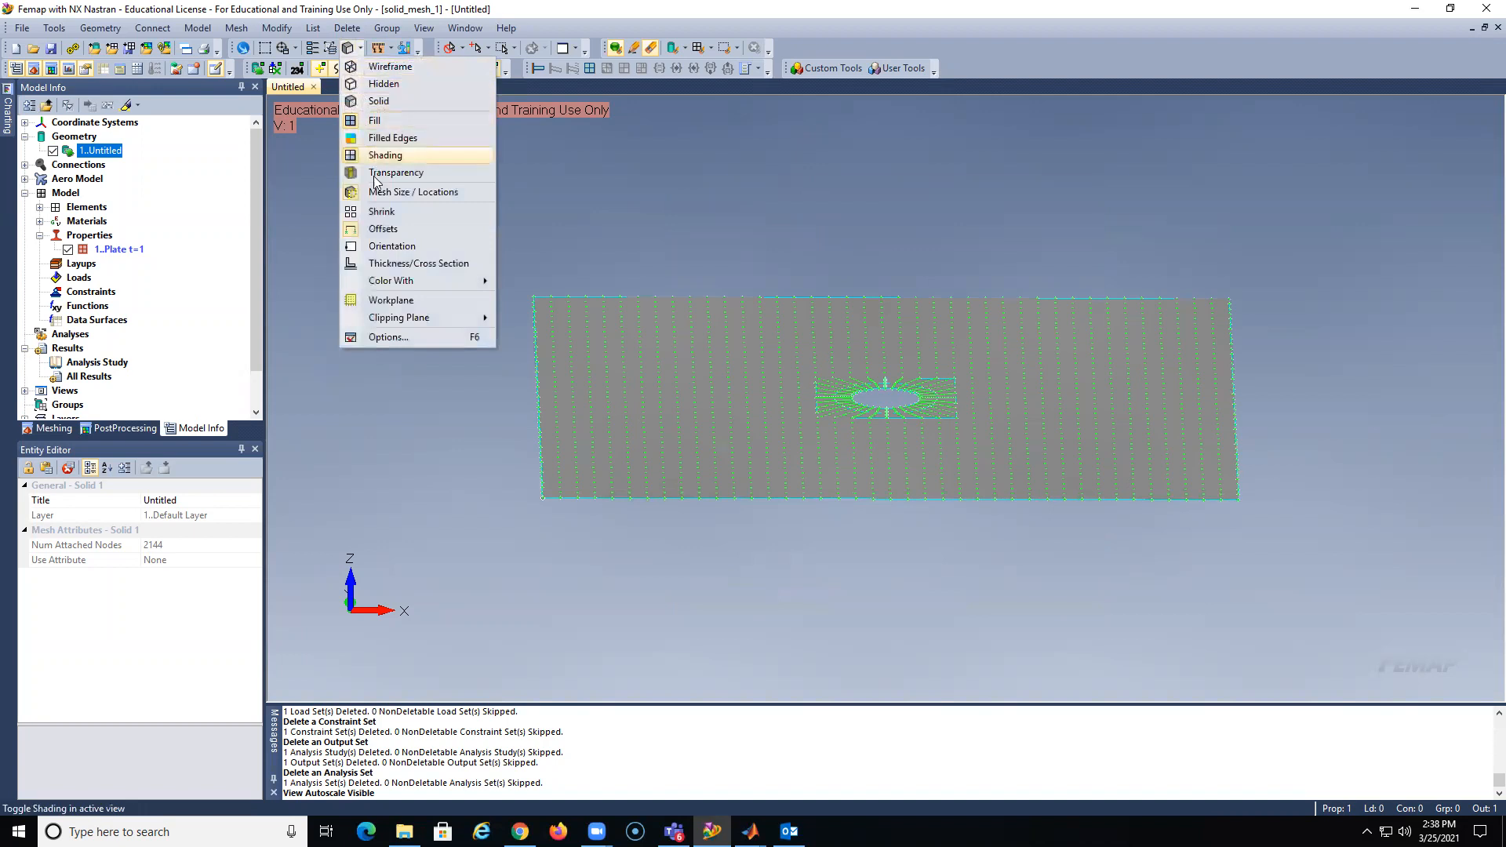
left_click(387, 261)
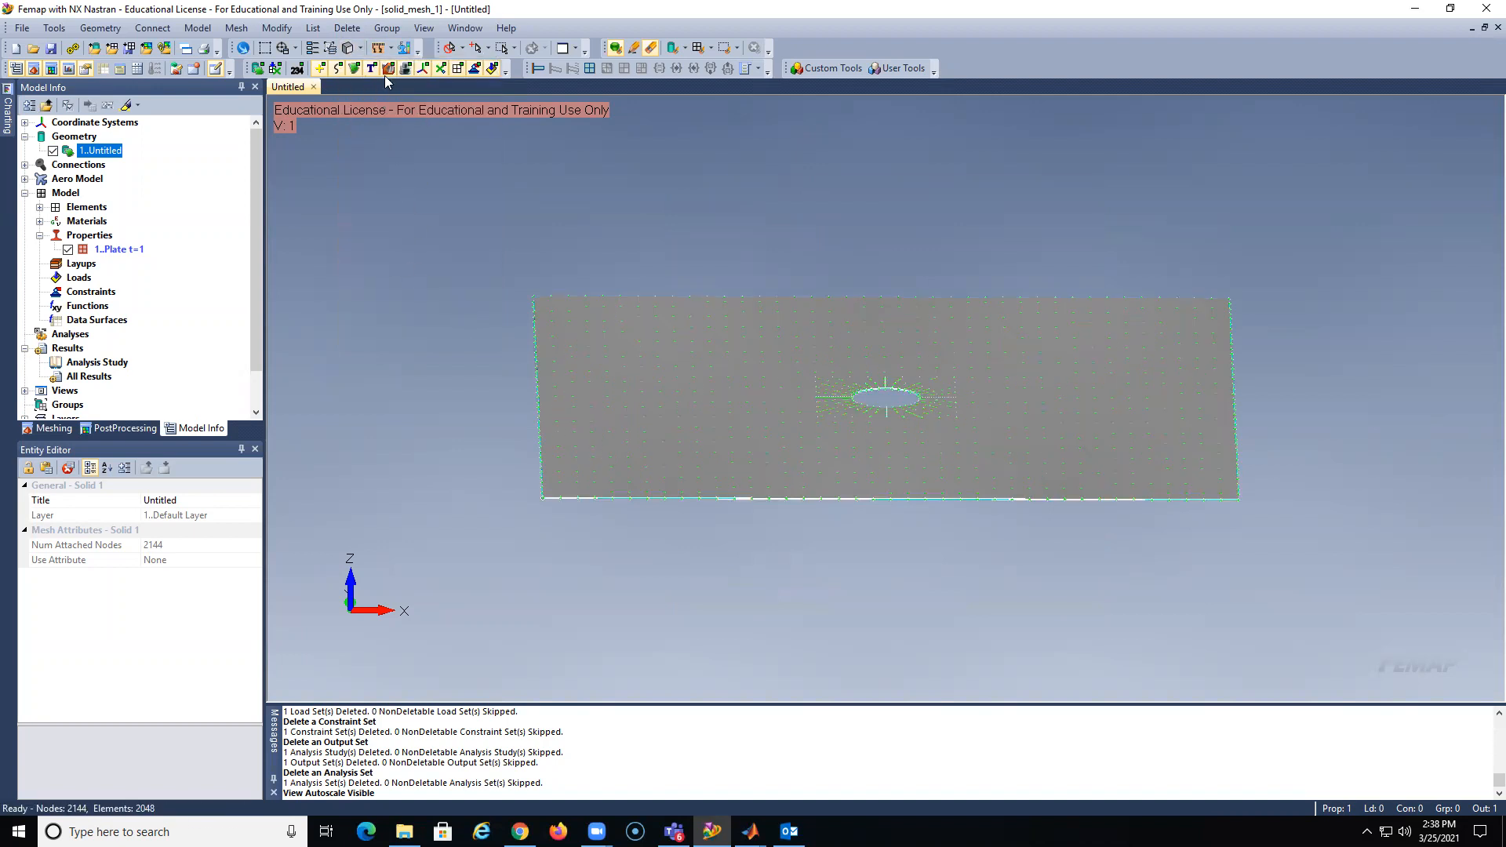
left_click(360, 48)
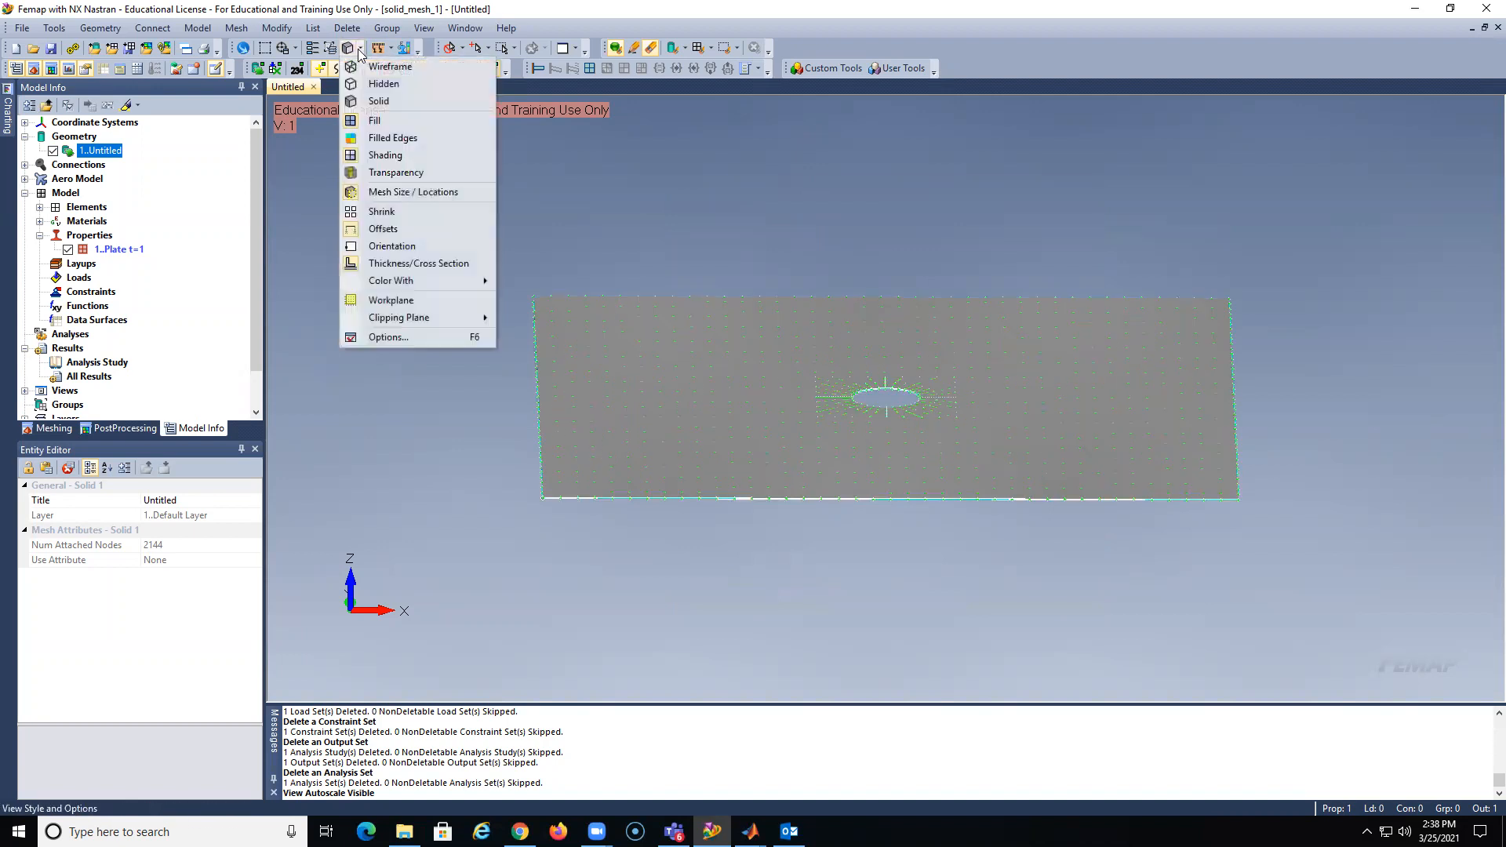
left_click(392, 265)
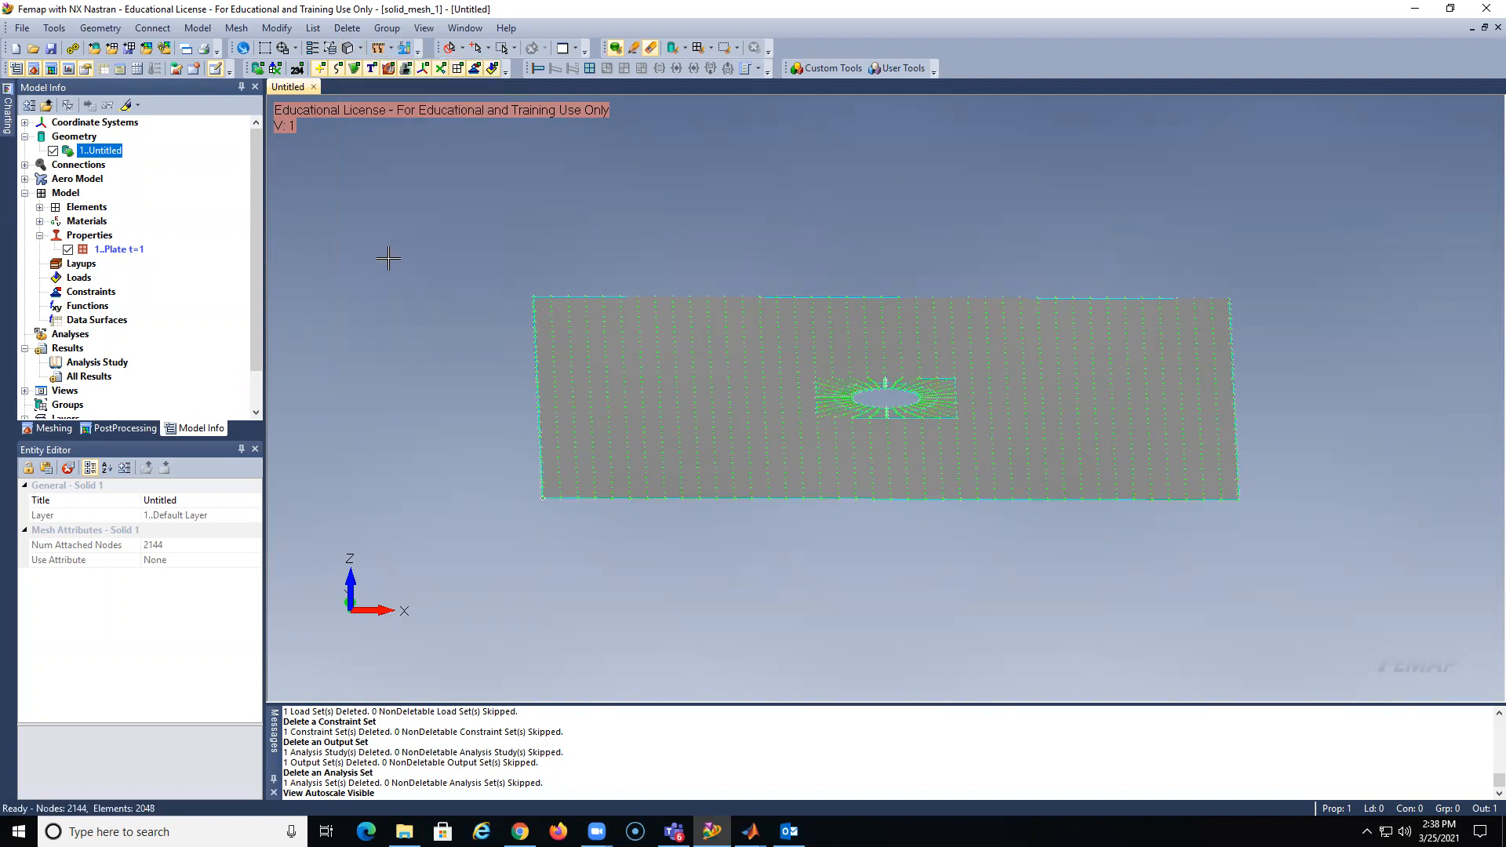
Create a new property of the Solid element type, titled Solid, using the Steel material
right_click(86, 236)
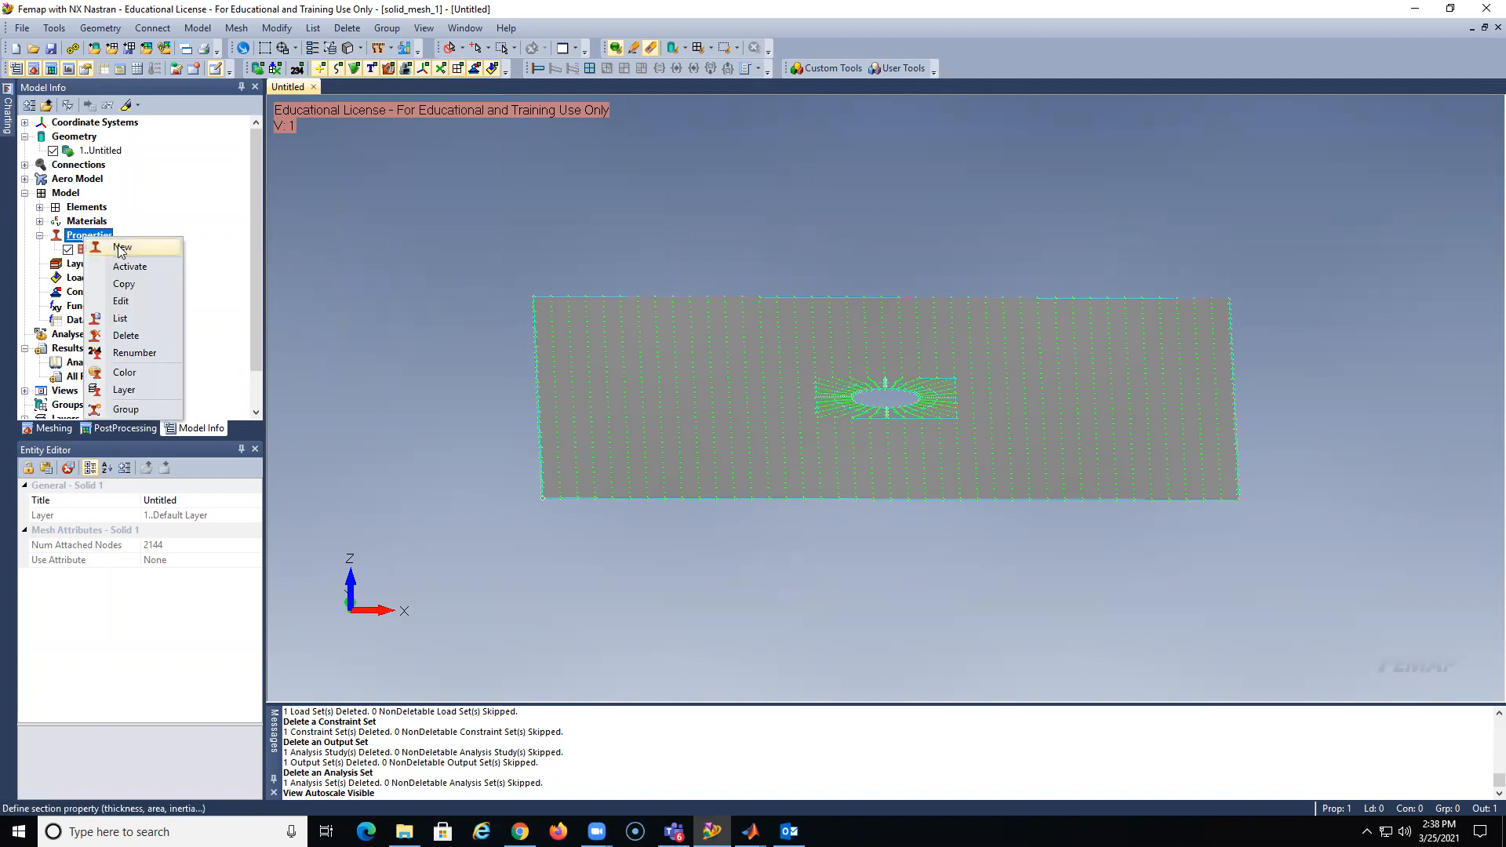
left_click(121, 248)
left_click(893, 321)
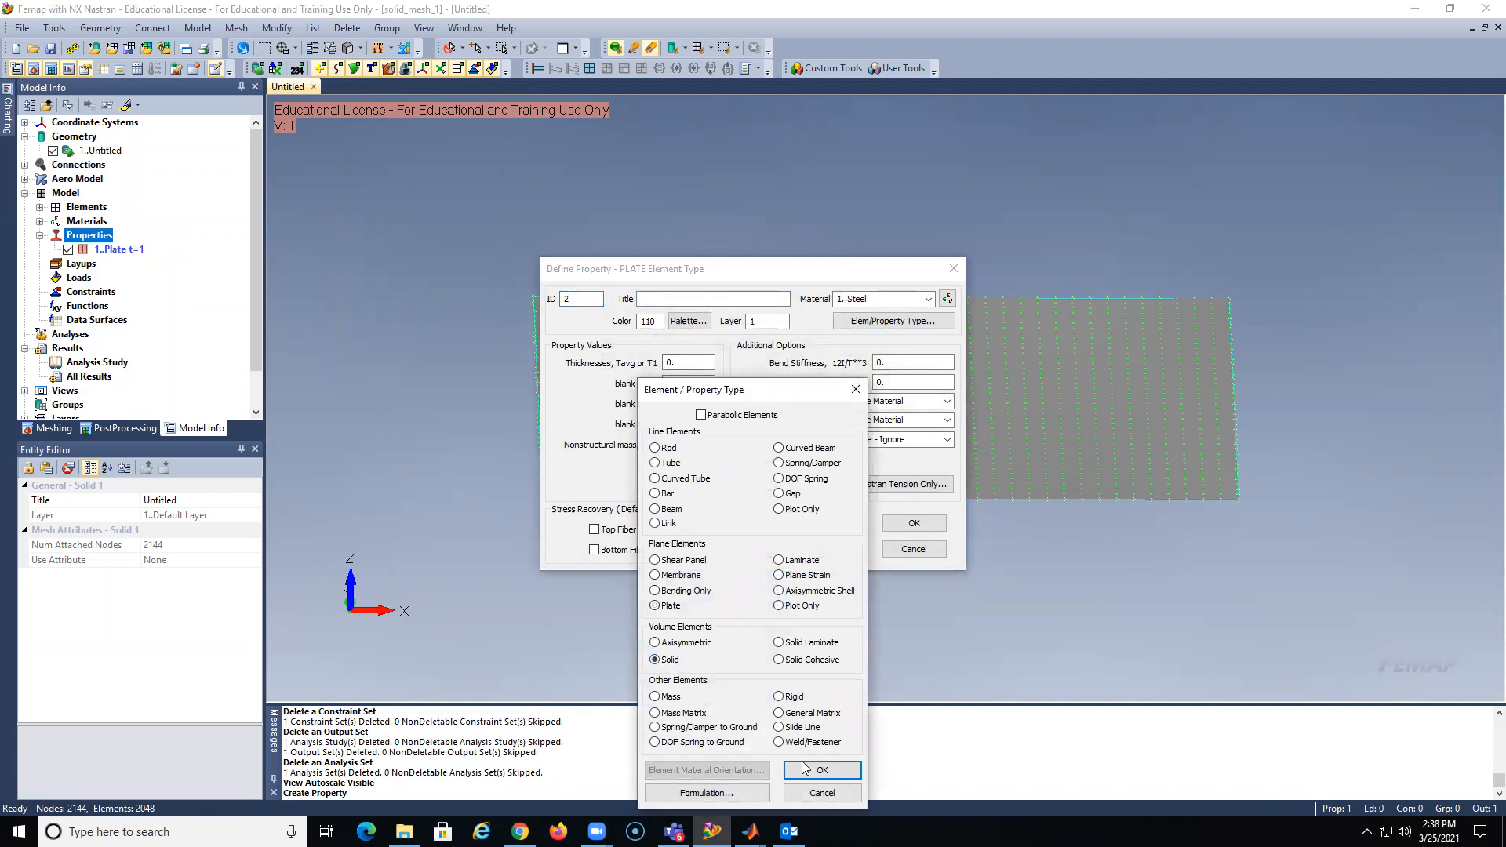
left_click(822, 770)
left_click(685, 376)
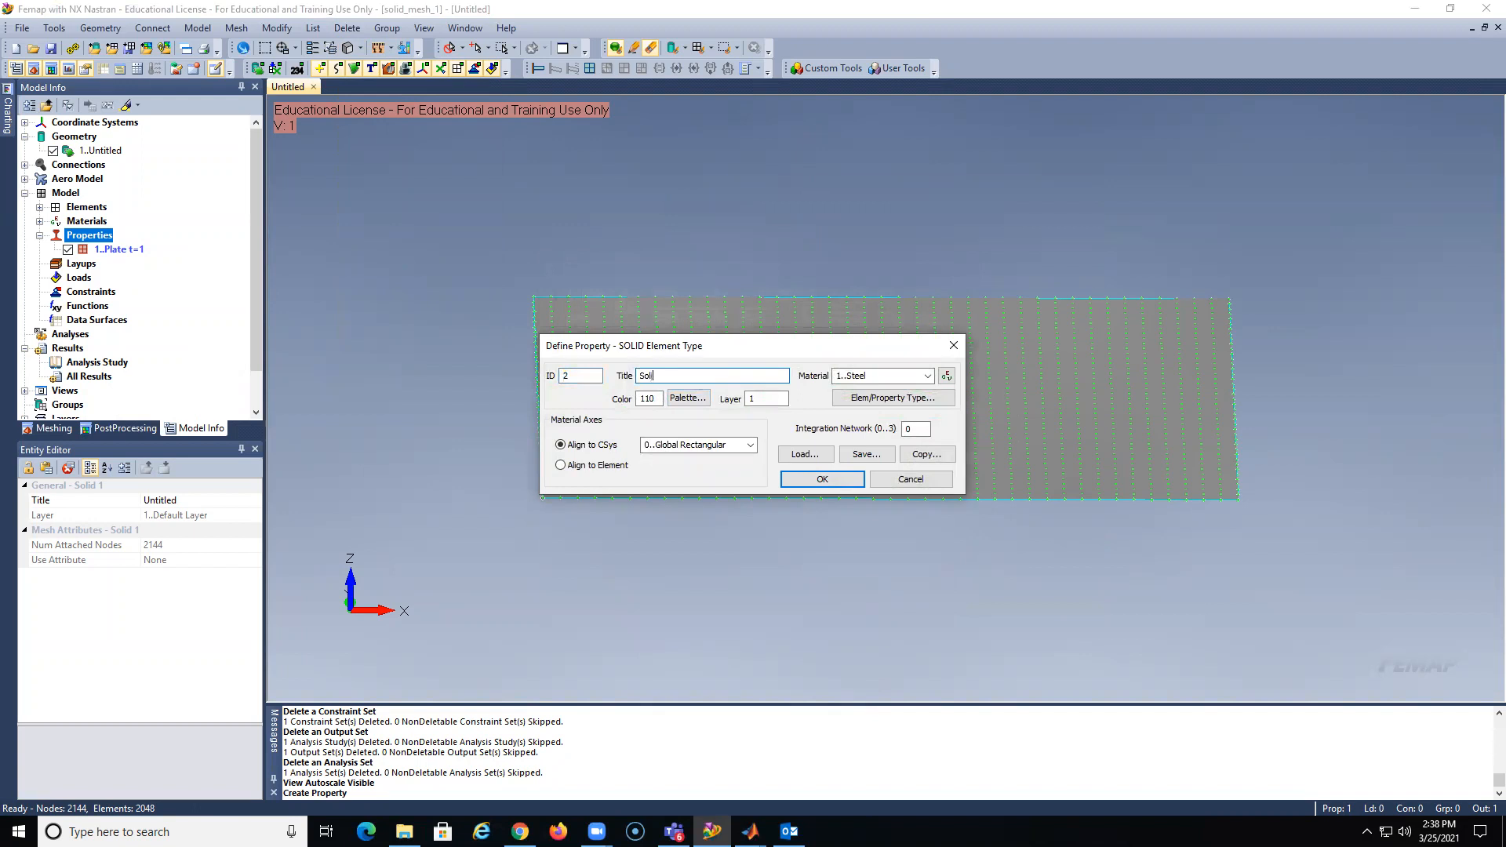
left_click(822, 479)
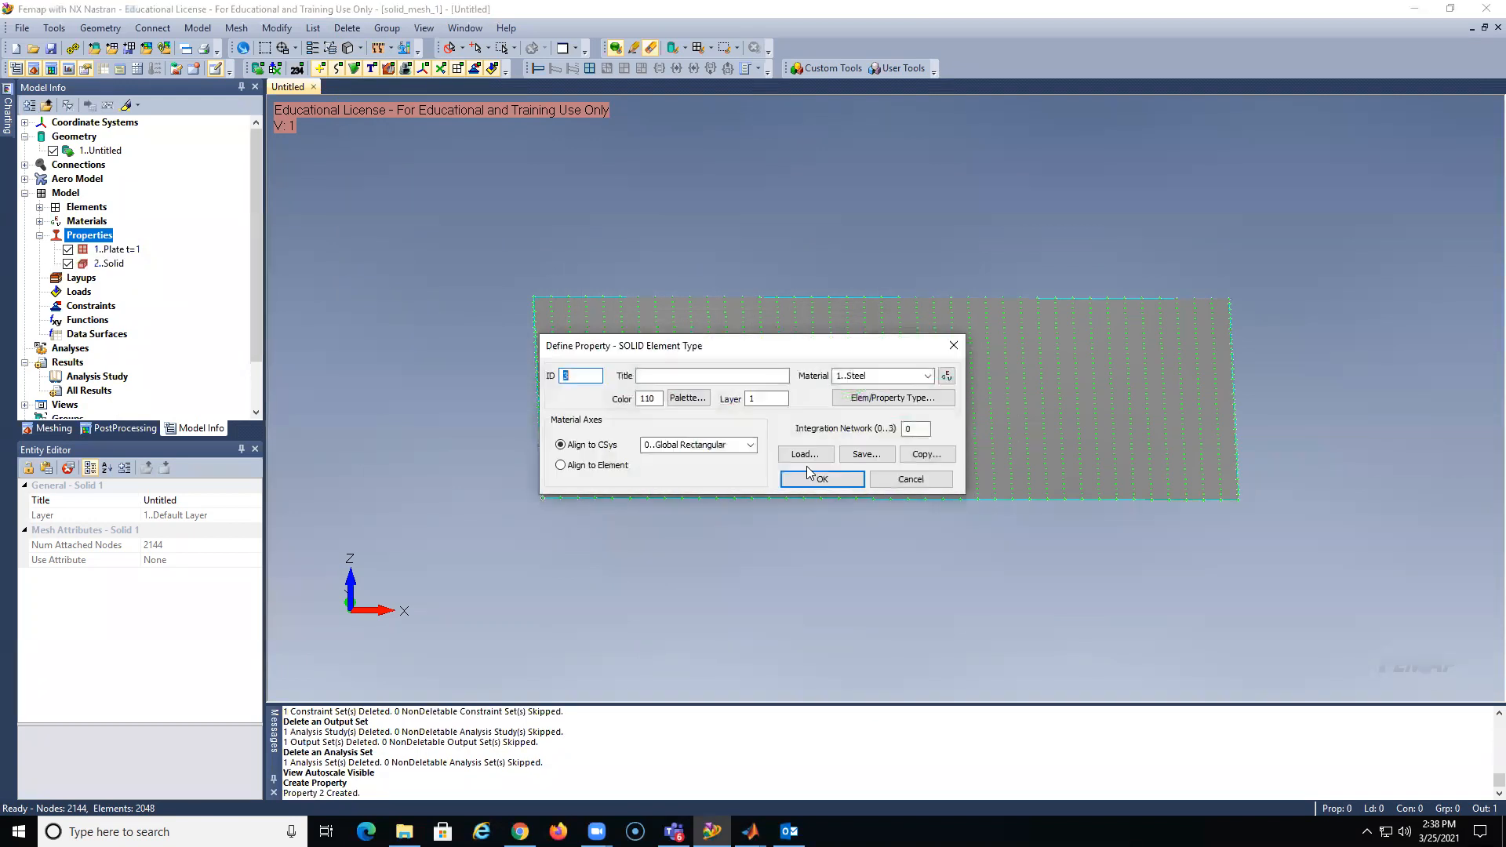
left_click(910, 479)
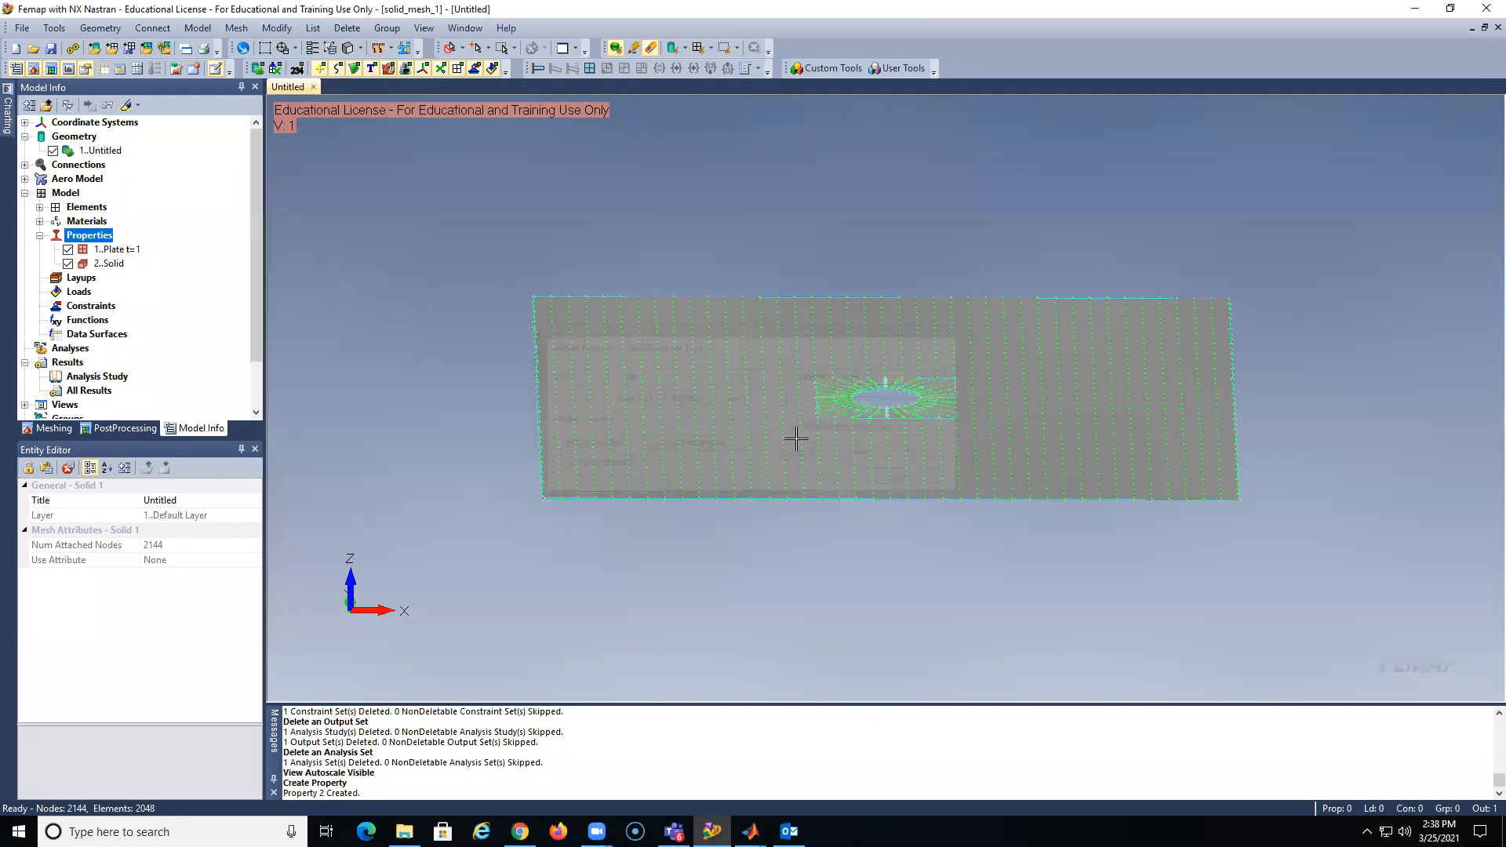
Extrude all plate elements by length 1 with Normals with Thickness Correction, the Solid property and 2 elements along length, deleting the original elements
left_click(238, 29)
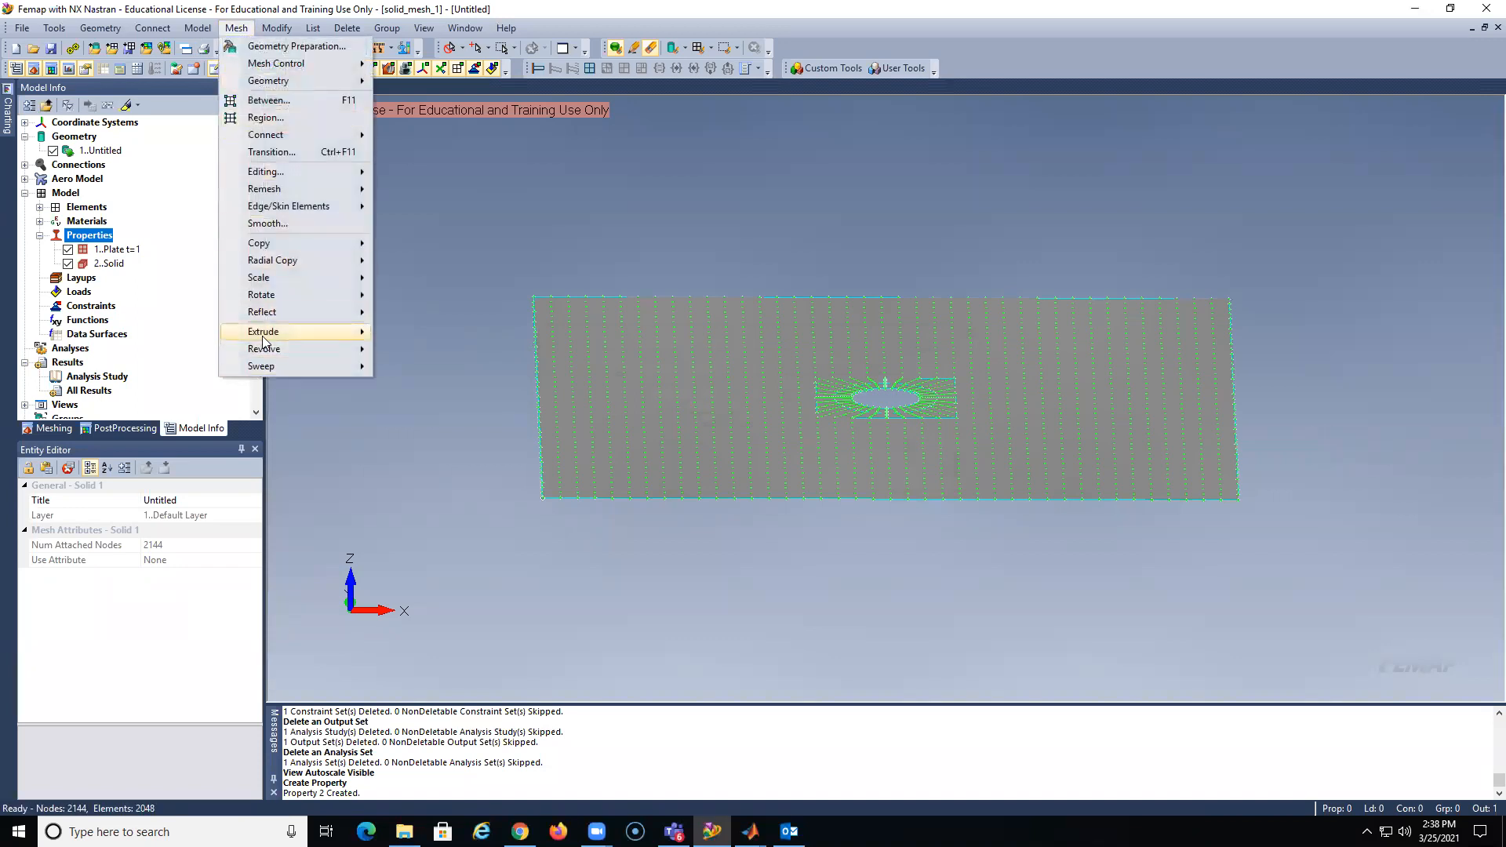
mouse_move(267, 338)
left_click(407, 352)
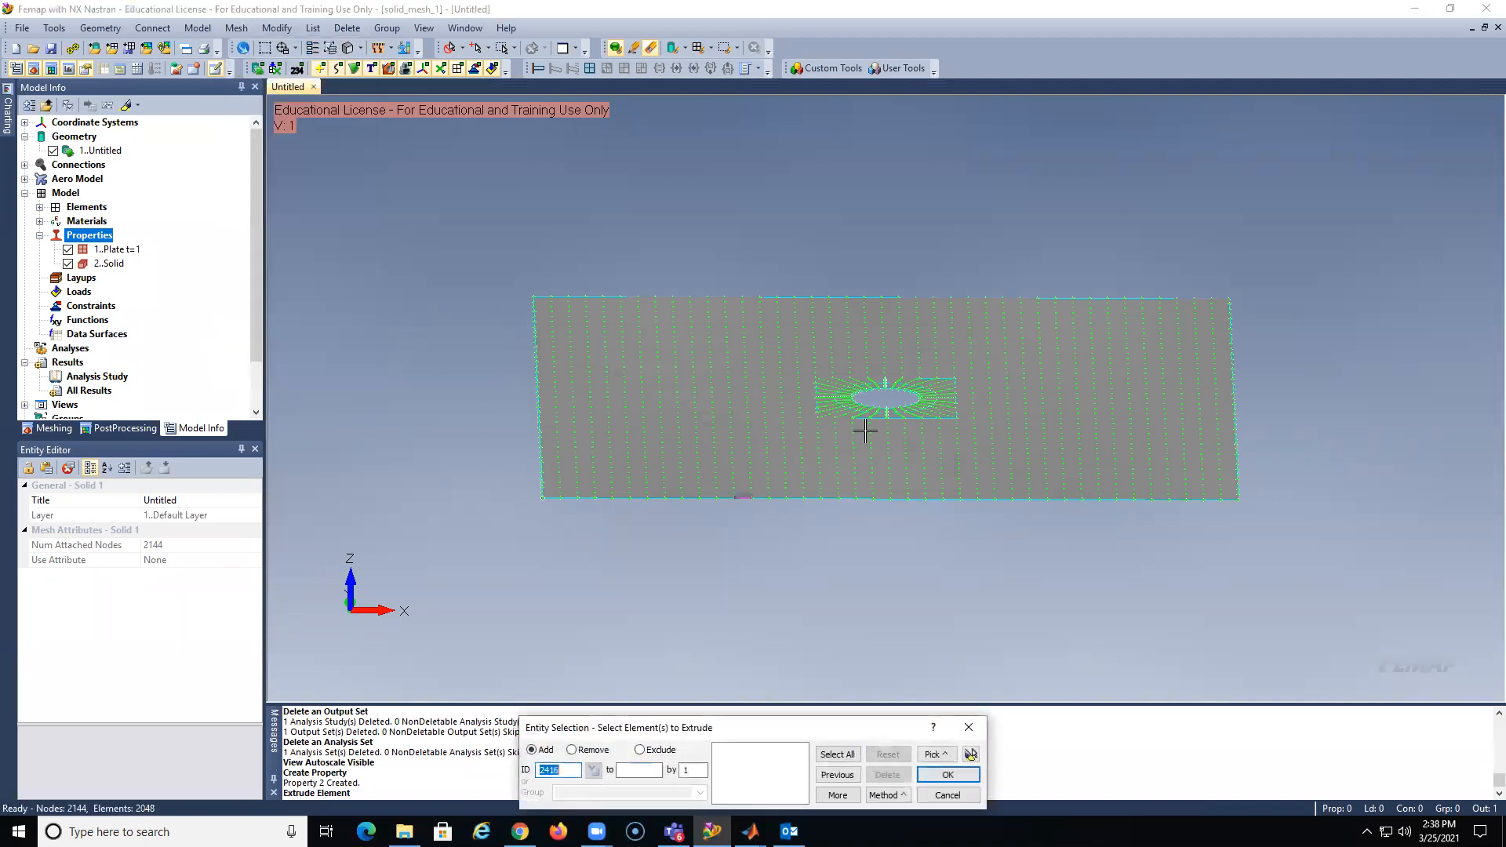
left_click(837, 754)
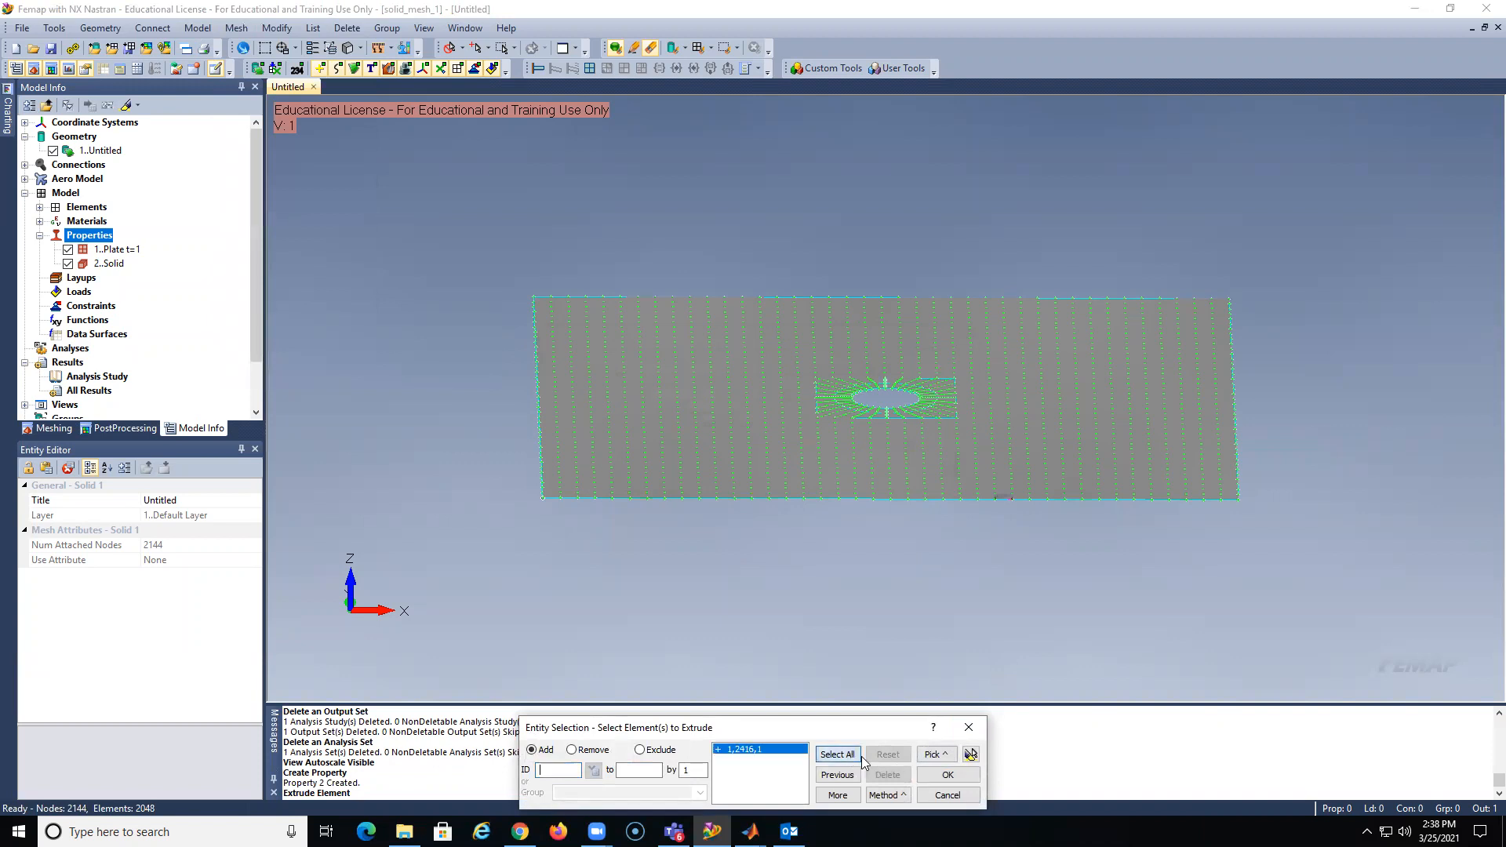
left_click(949, 775)
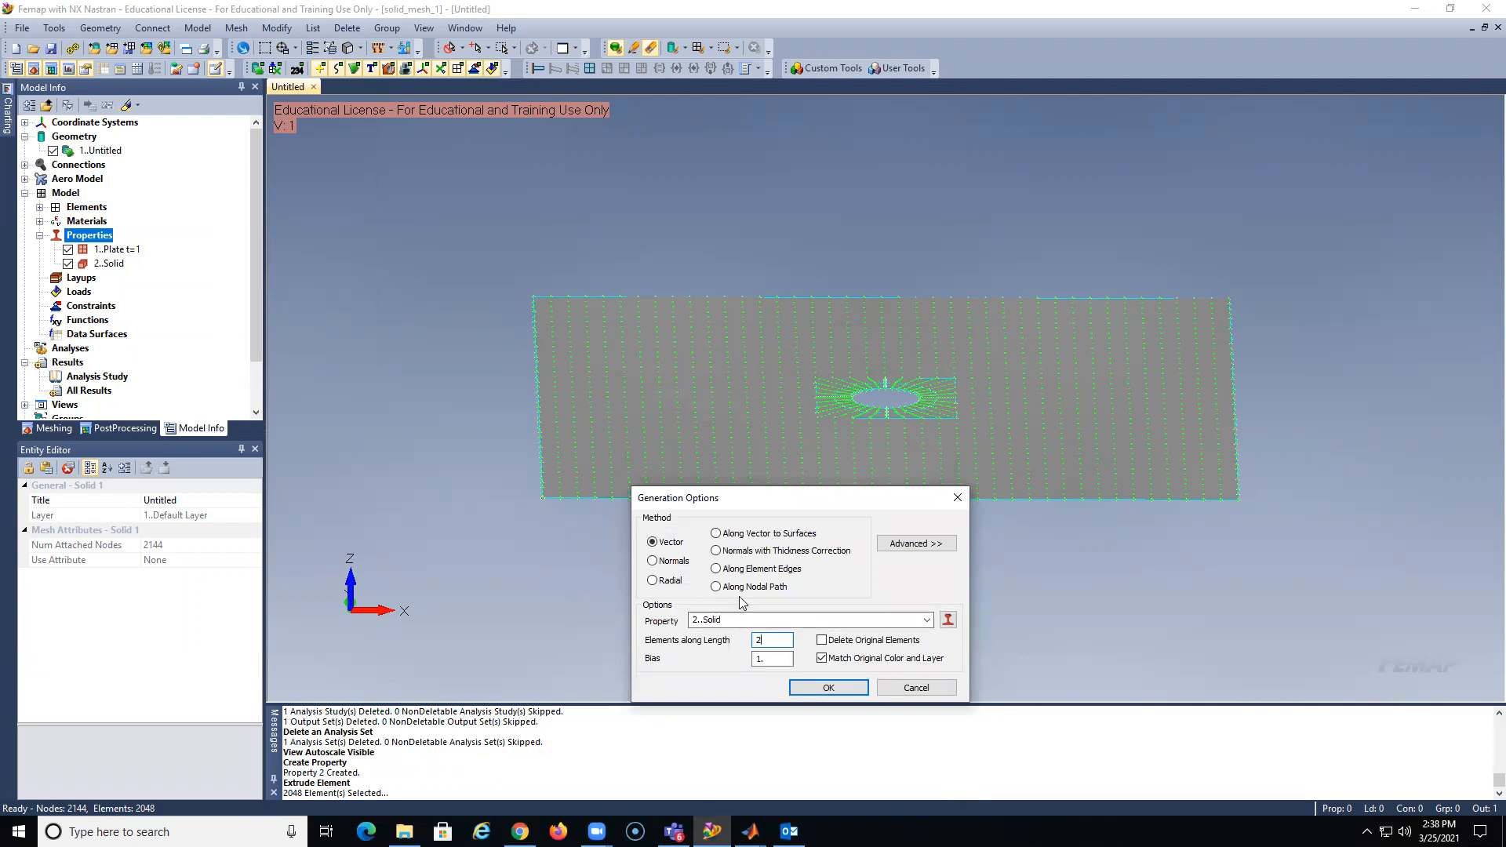
left_click(716, 551)
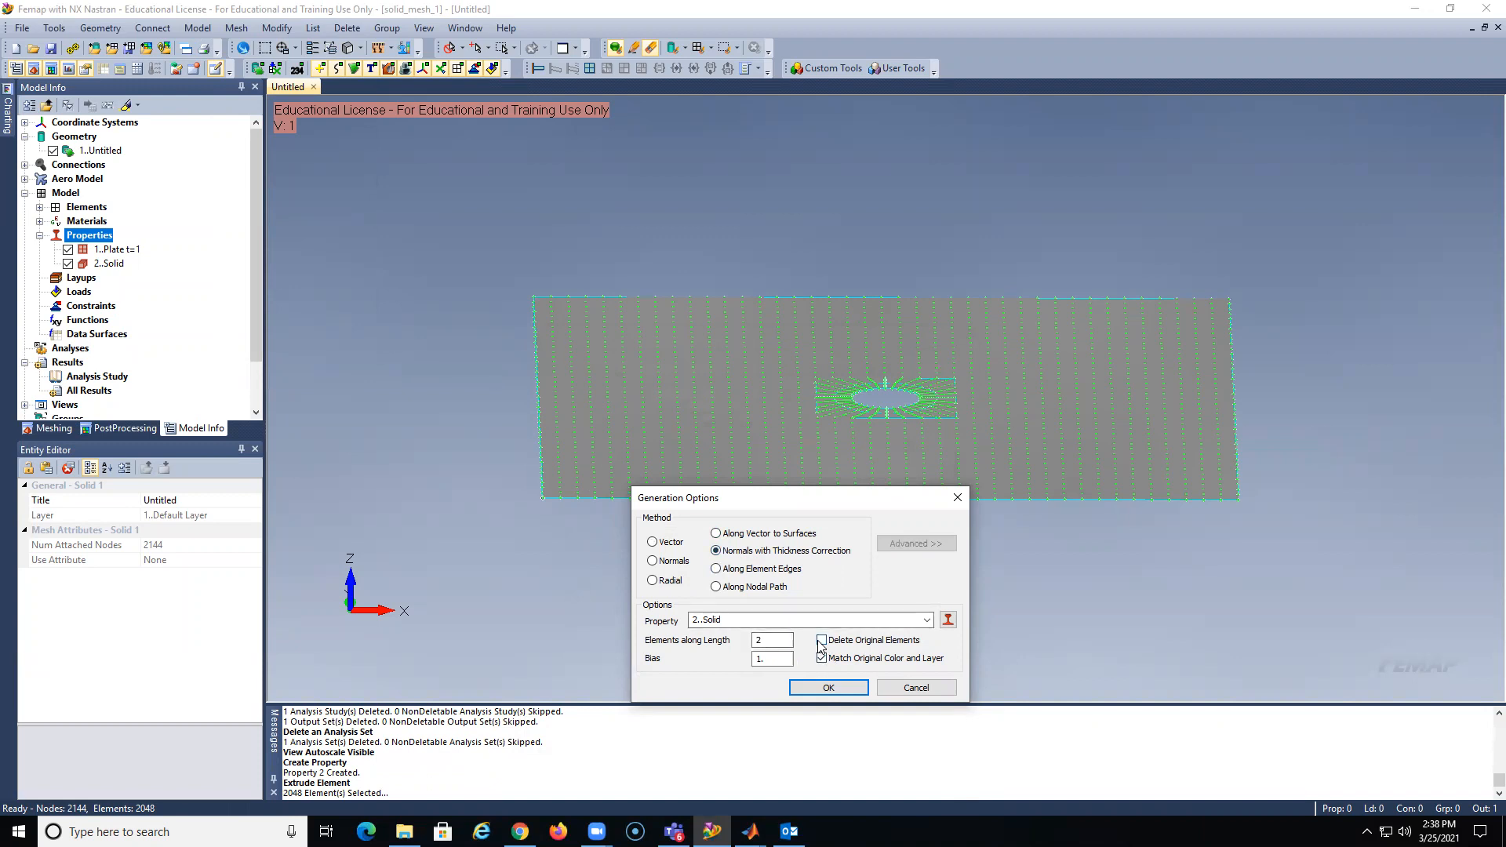
left_click(829, 688)
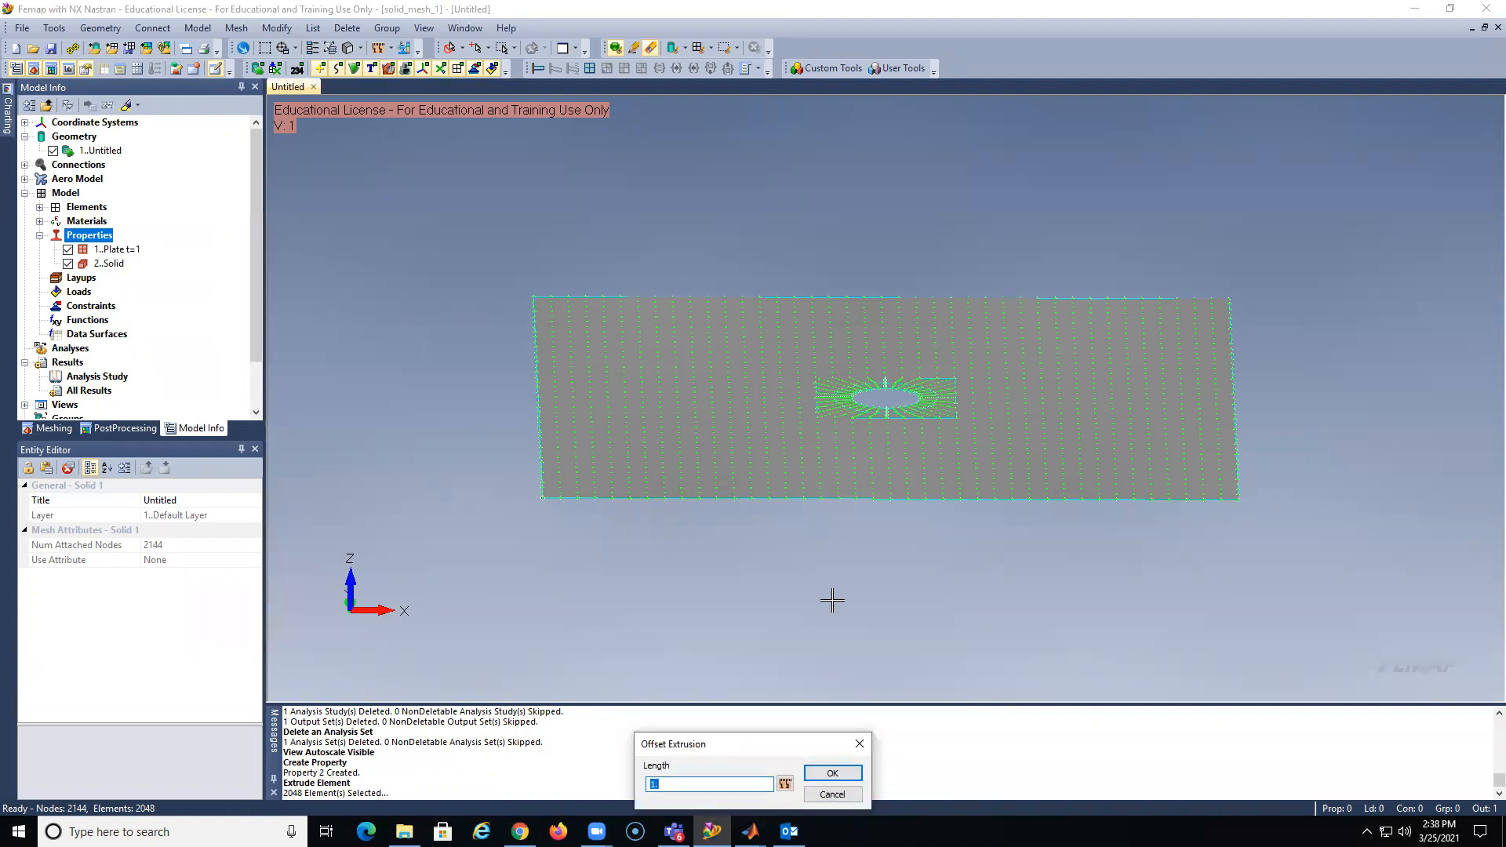
left_click(831, 774)
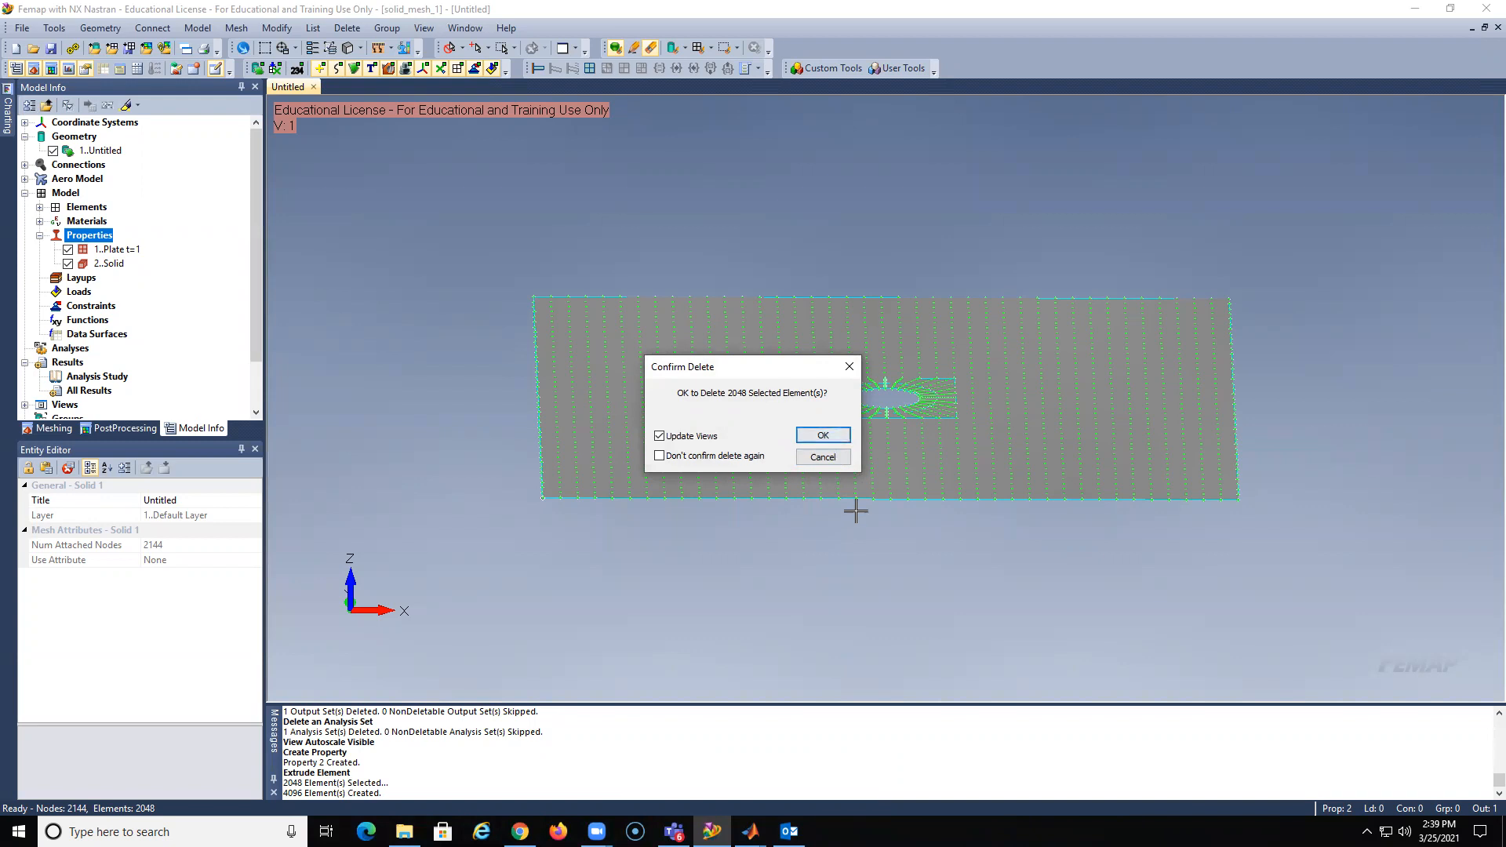
left_click(815, 438)
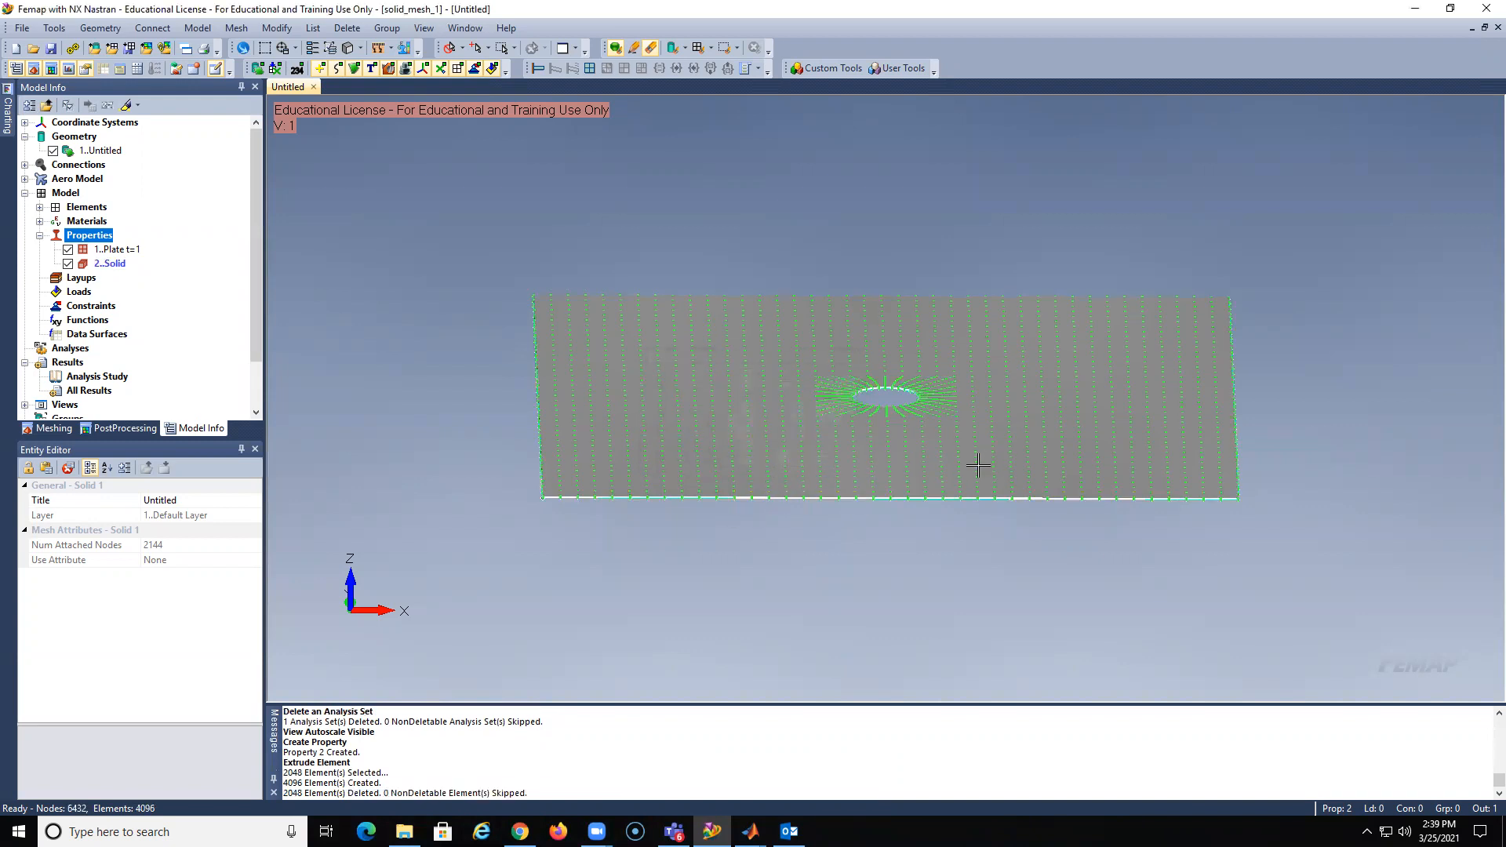
Examine the extruded plate's thickness along its outer edges and around the hole
middle_click_drag(1024, 476, 832, 451)
scroll(833, 454, "up", 6)
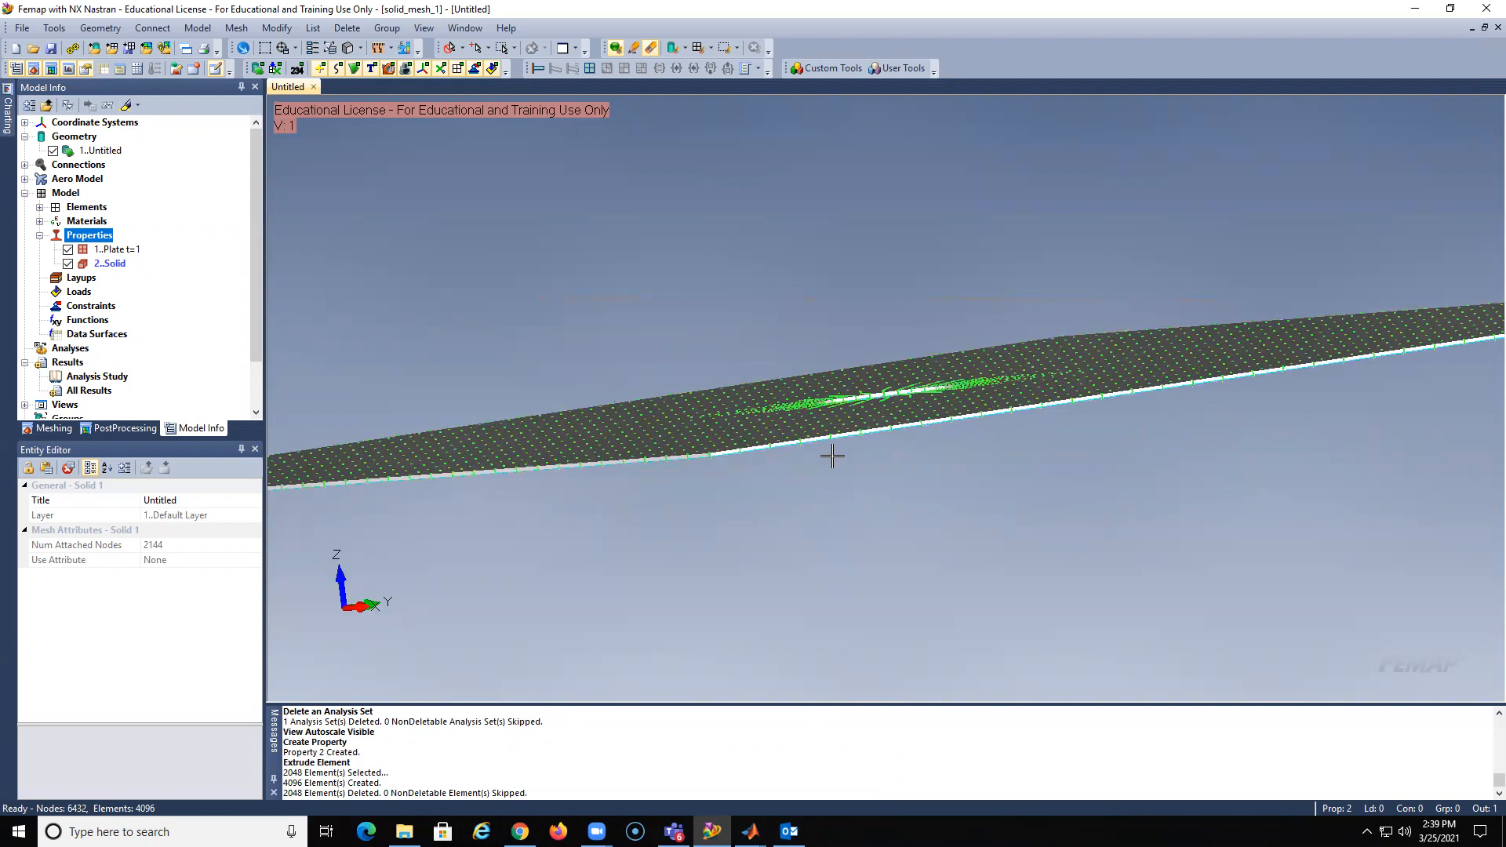
scroll(836, 465, "up", 5)
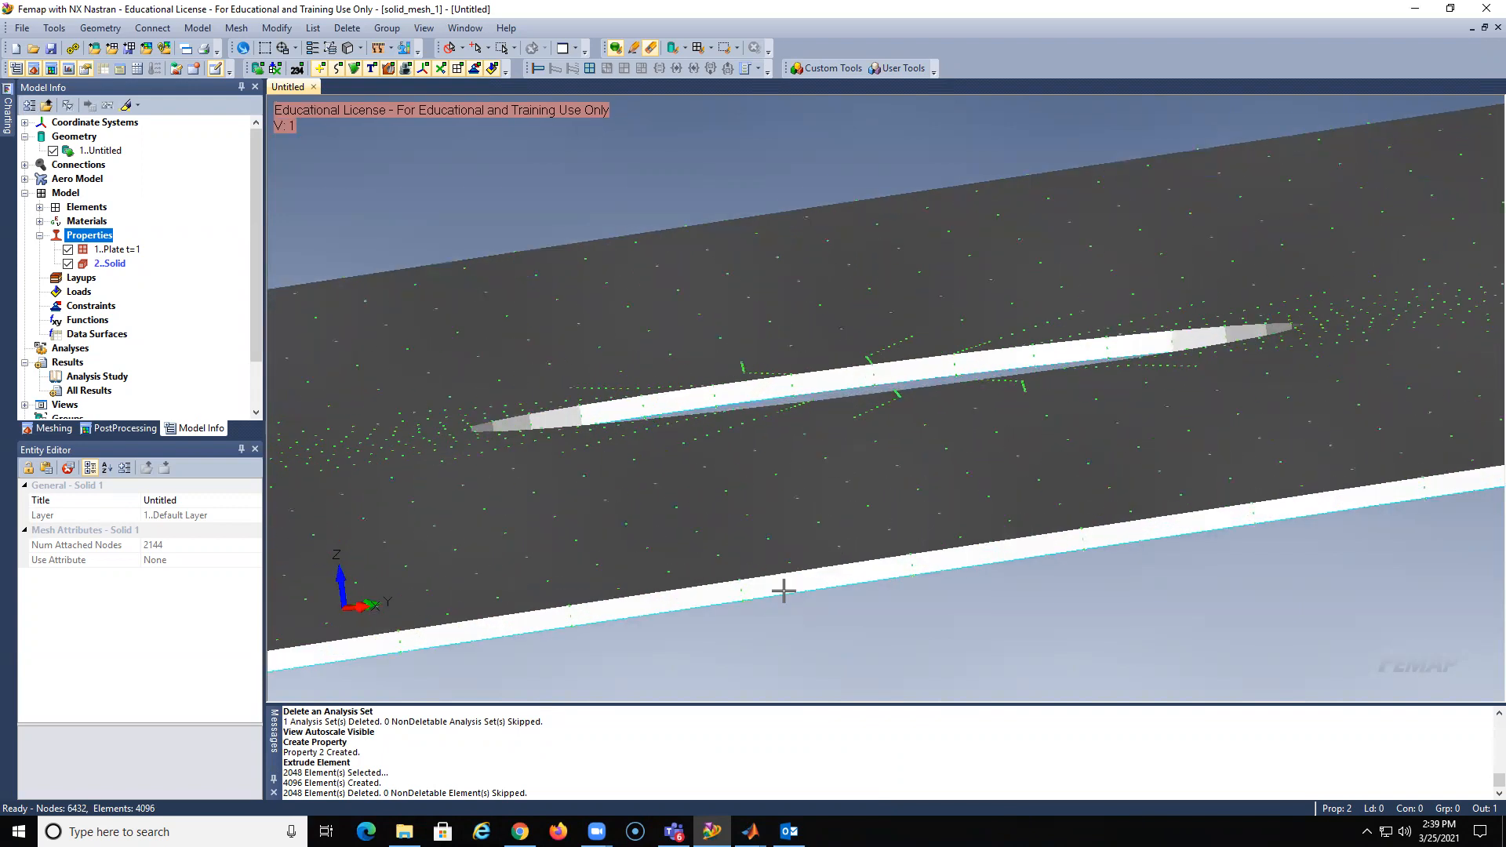
scroll(780, 590, "down", 6)
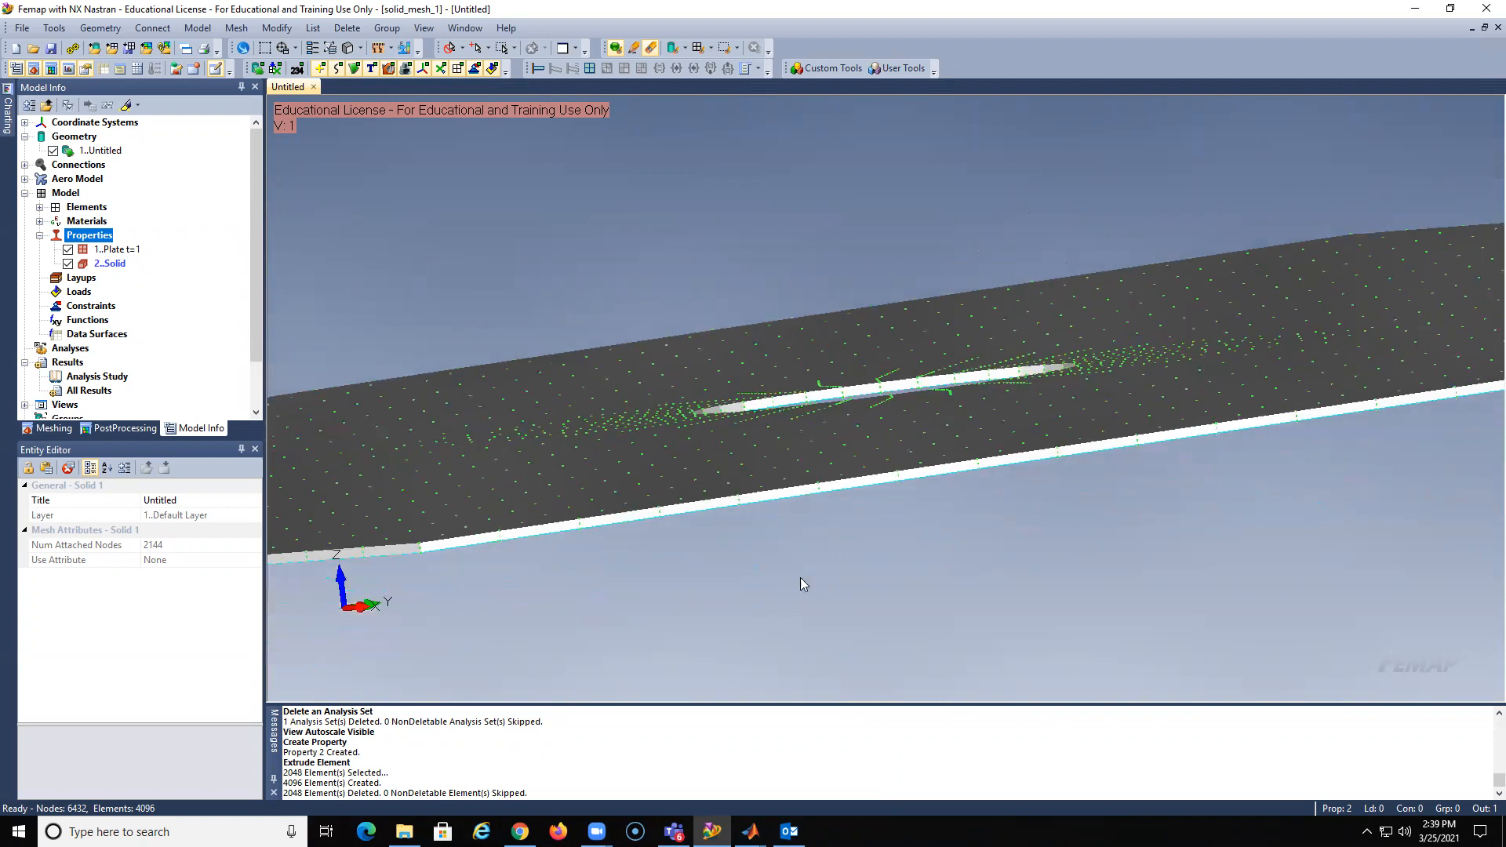
middle_click_drag(834, 547, 874, 582)
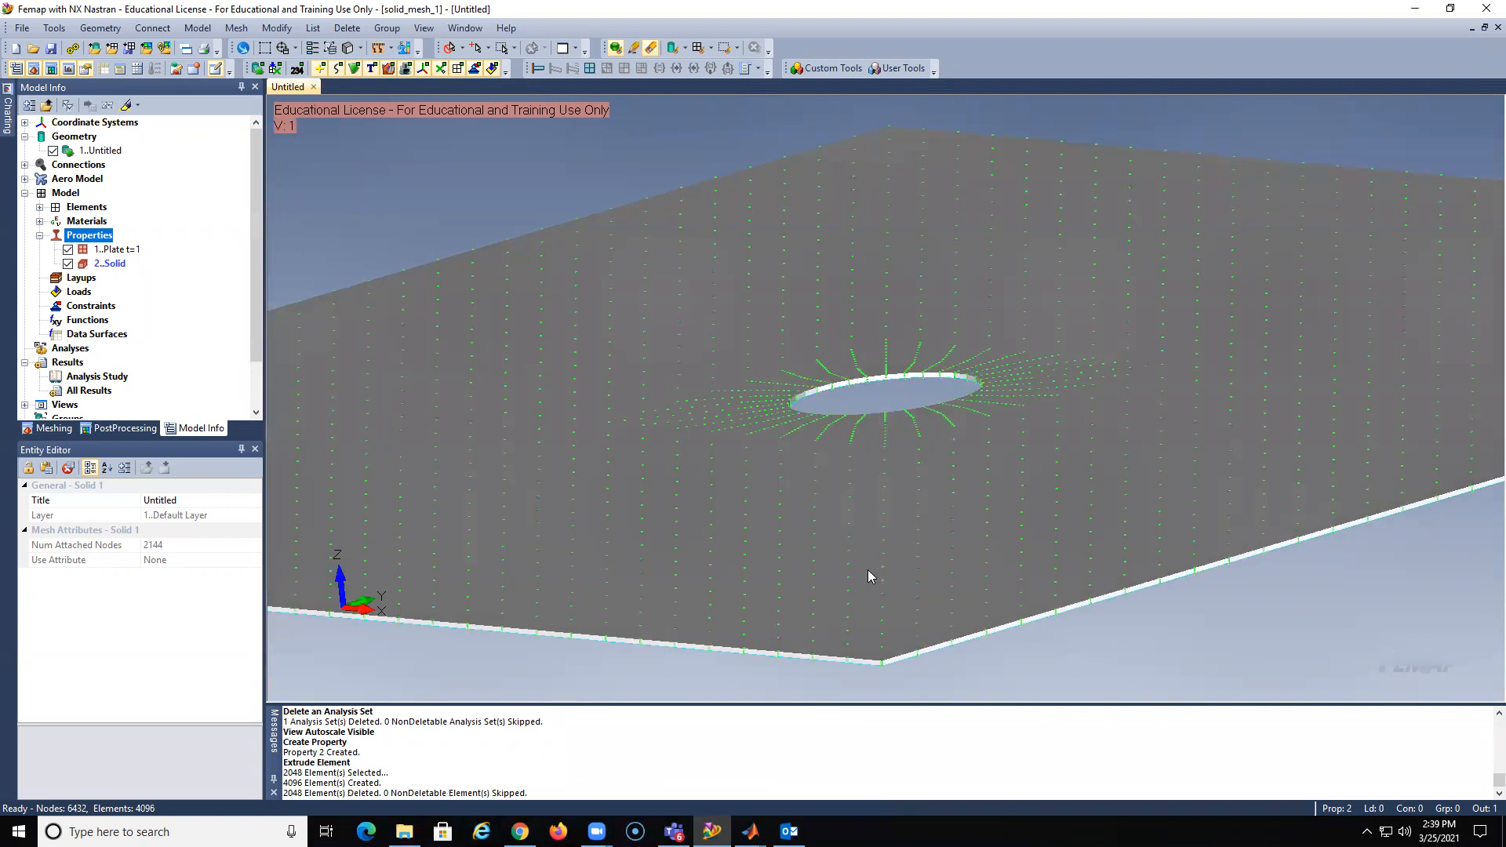
scroll(865, 569, "down", 8)
middle_click_drag(810, 533, 834, 581)
Orient the plate to the XY Top view and create a constraint set titled BC for nodal constraints
key("ctrl+r")
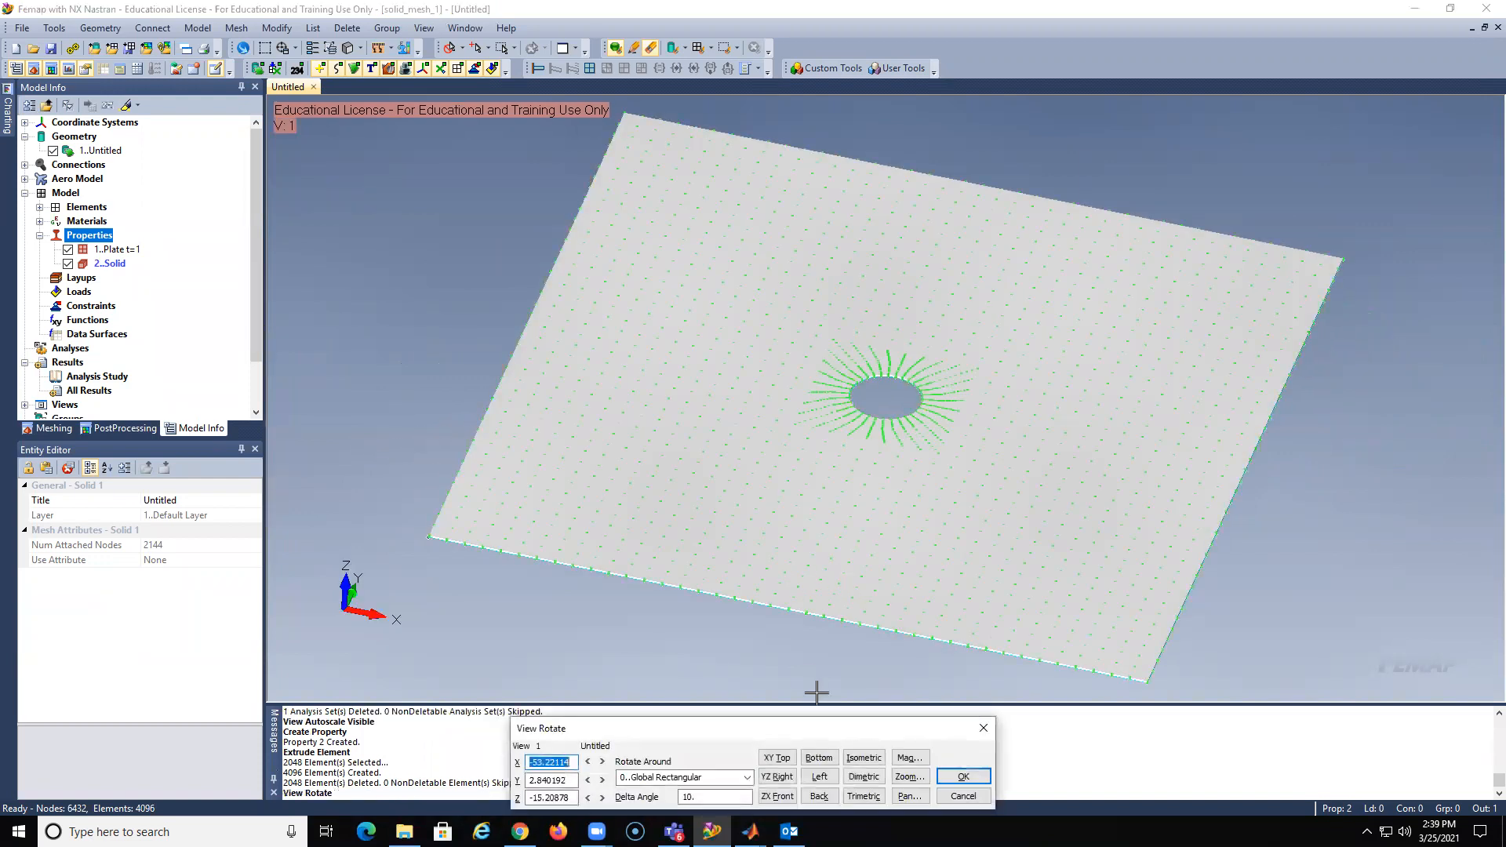
left_click(776, 757)
left_click(963, 776)
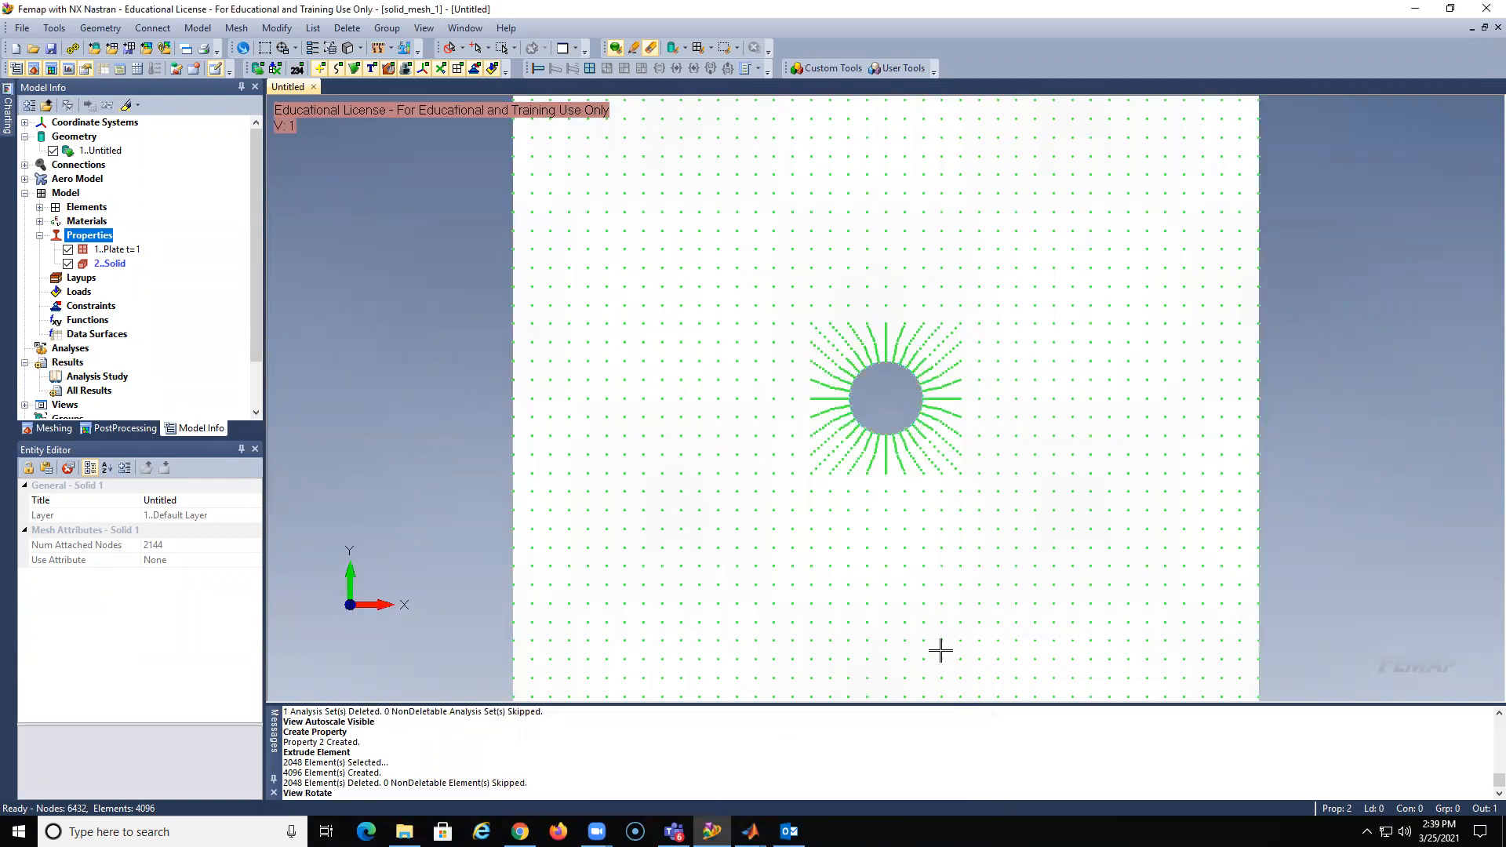
scroll(942, 652, "down", 4)
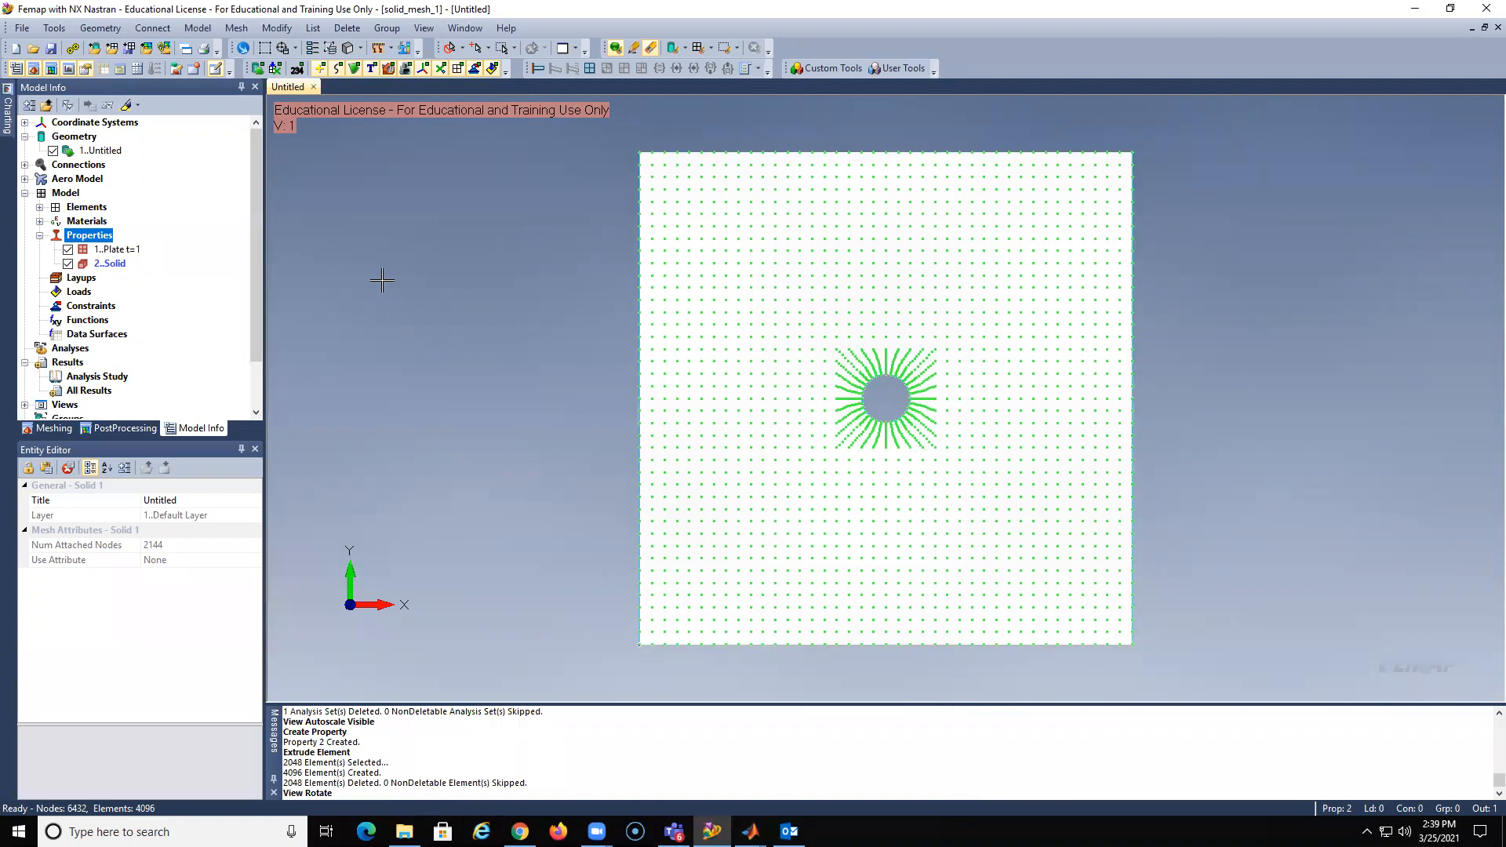
left_click(196, 28)
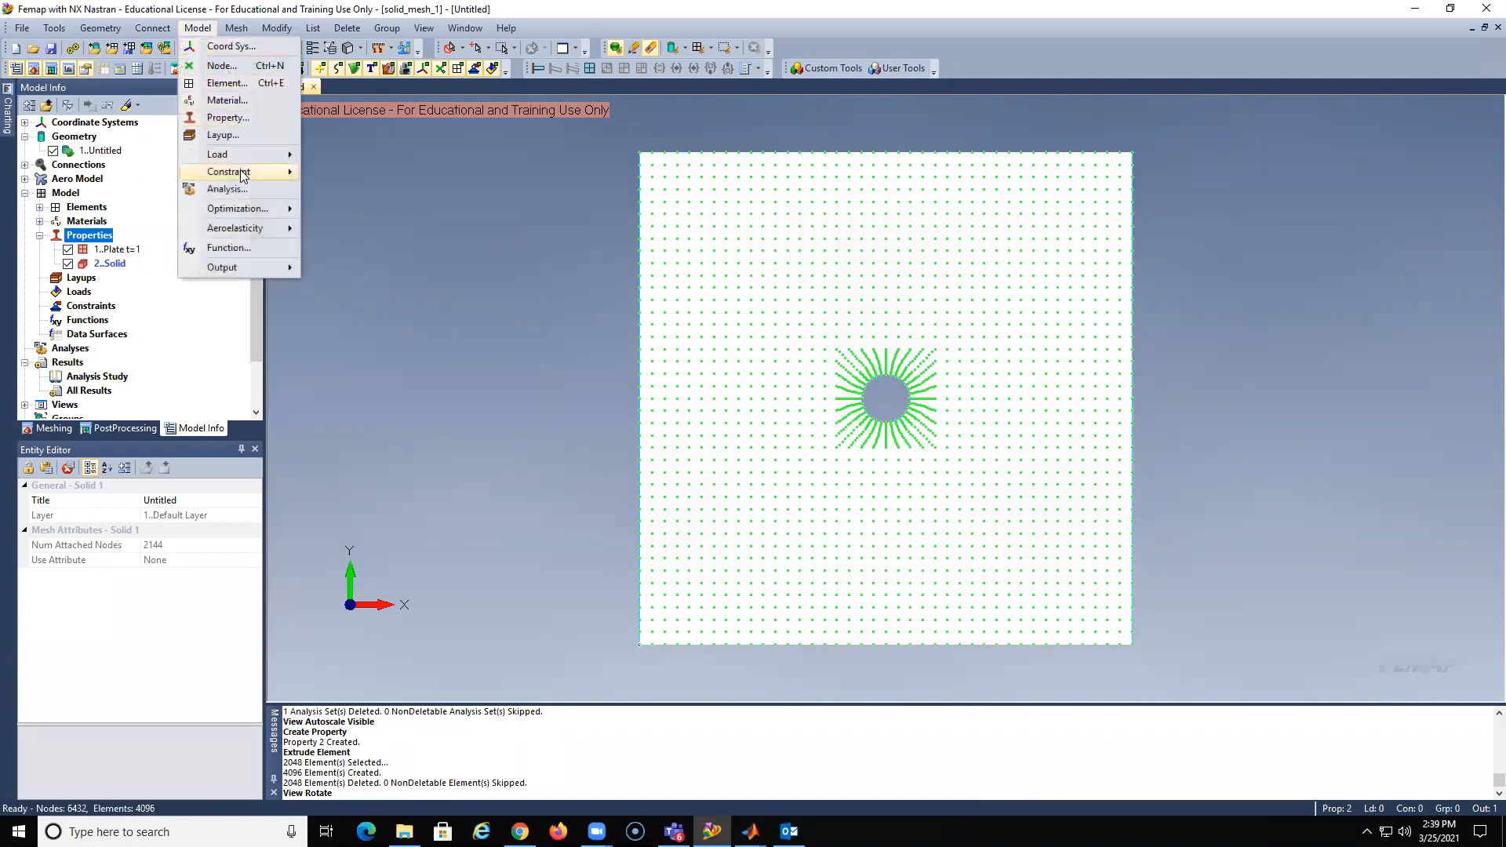
mouse_move(241, 174)
left_click(344, 193)
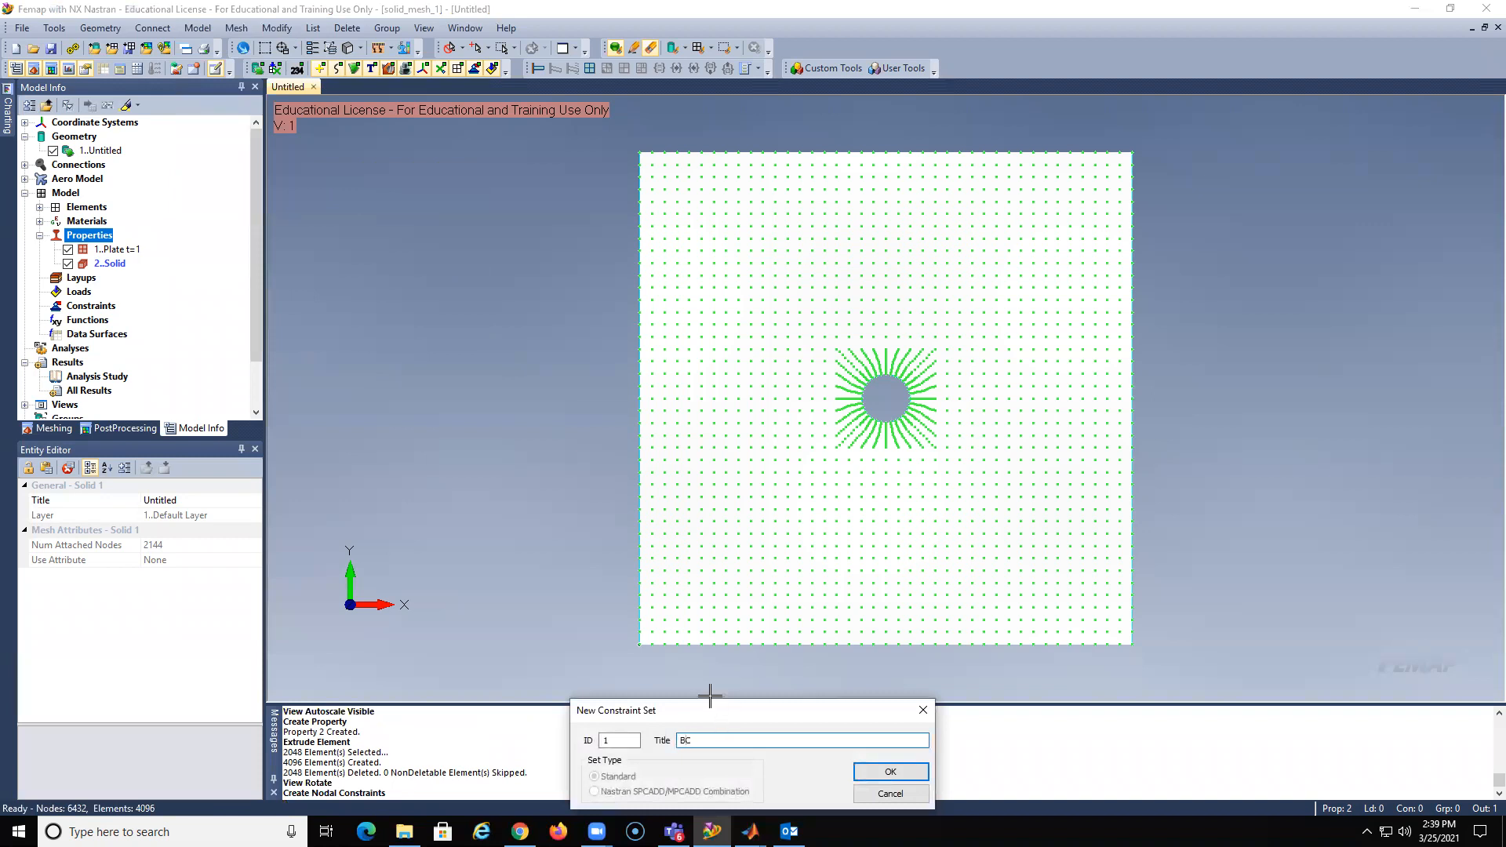
left_click(891, 772)
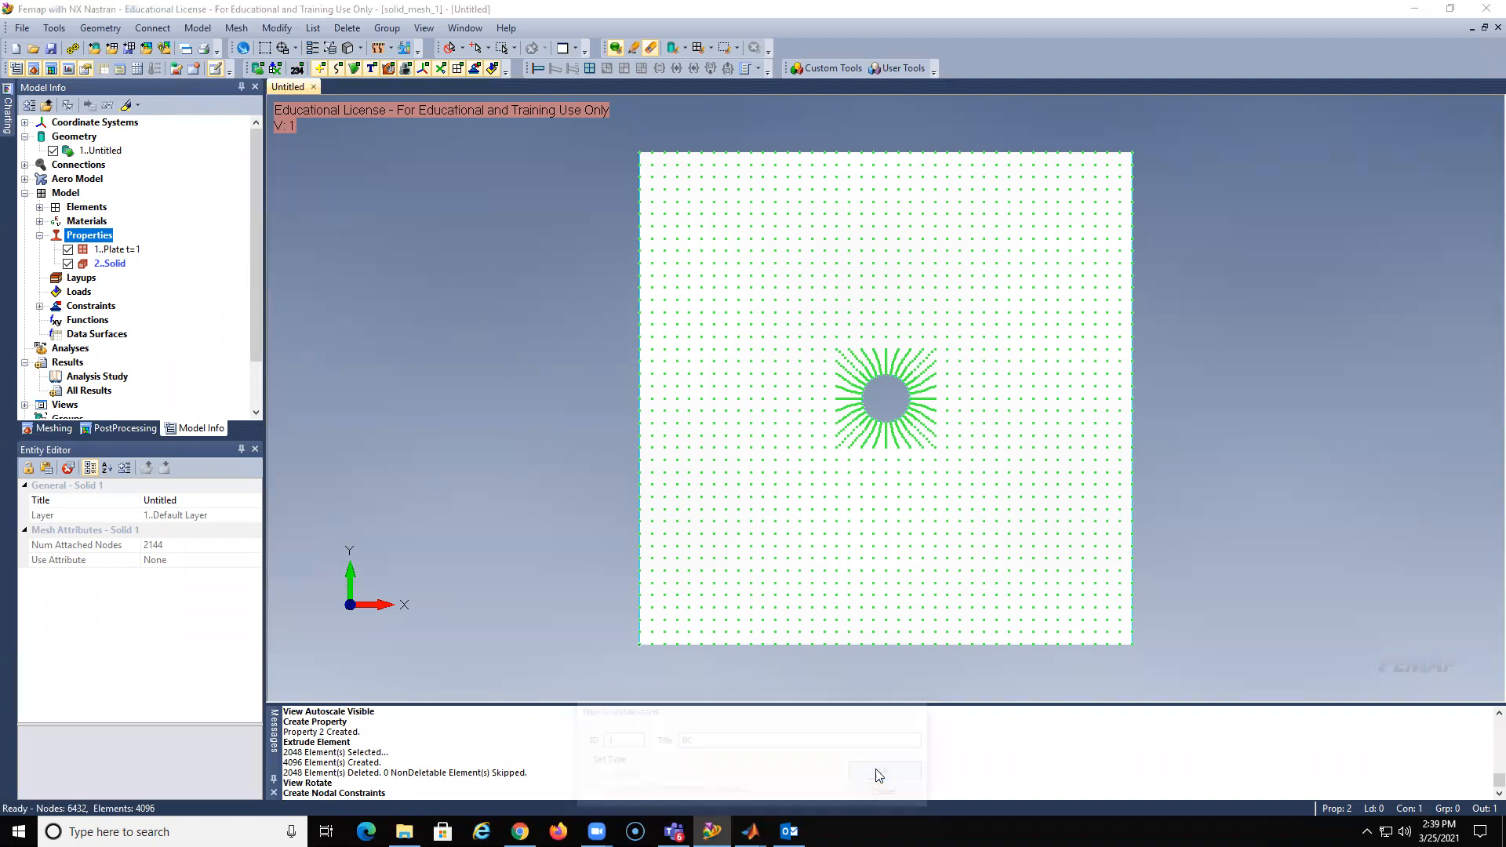
Box-select all nodes through the thickness along the plate's left edge and apply a Pinned constraint to them
left_click(951, 757)
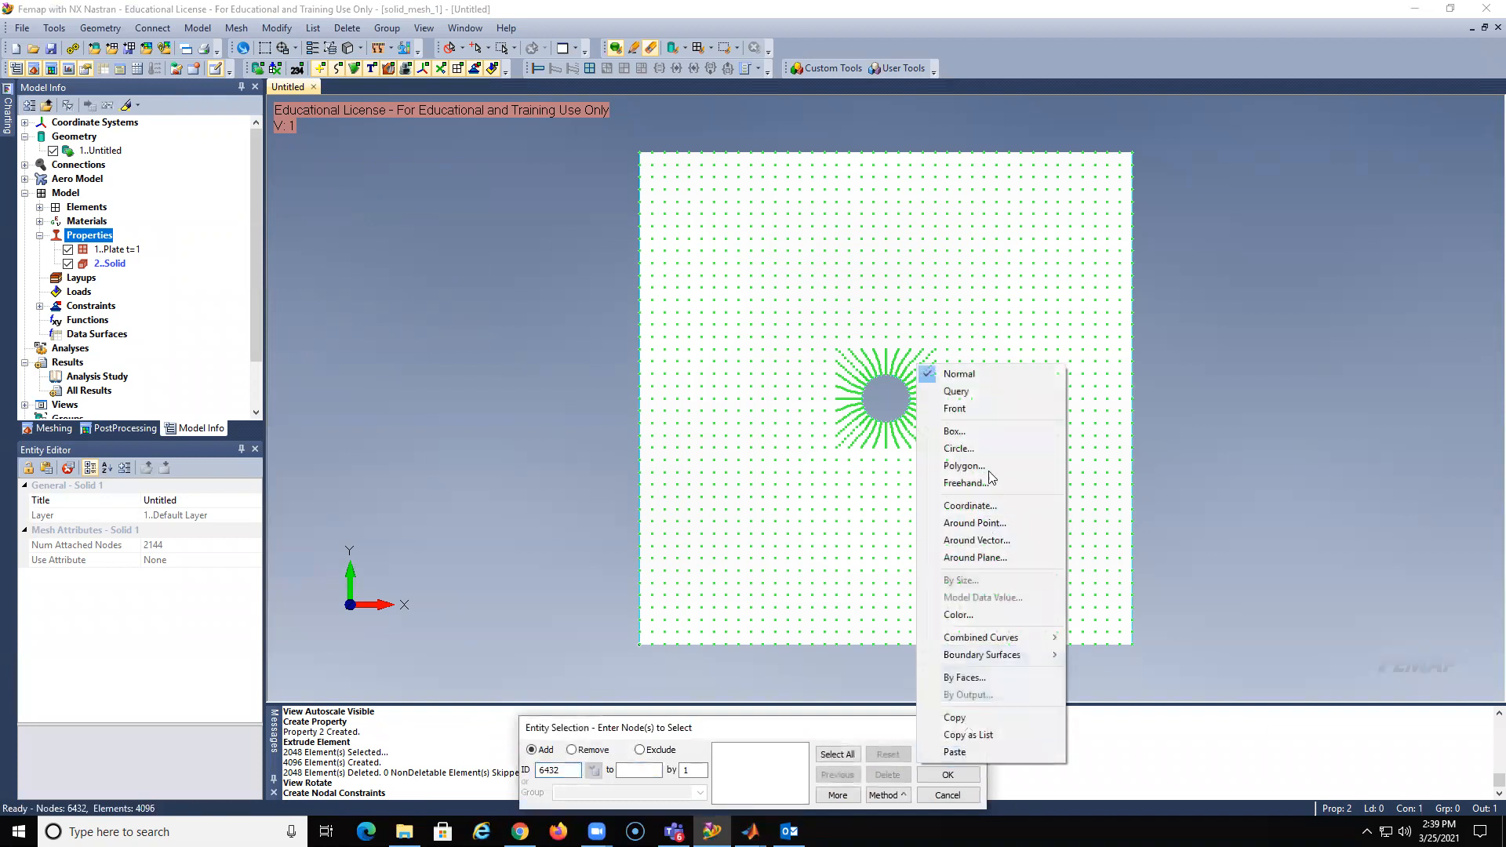
left_click(973, 431)
left_click_drag(624, 210, 644, 659)
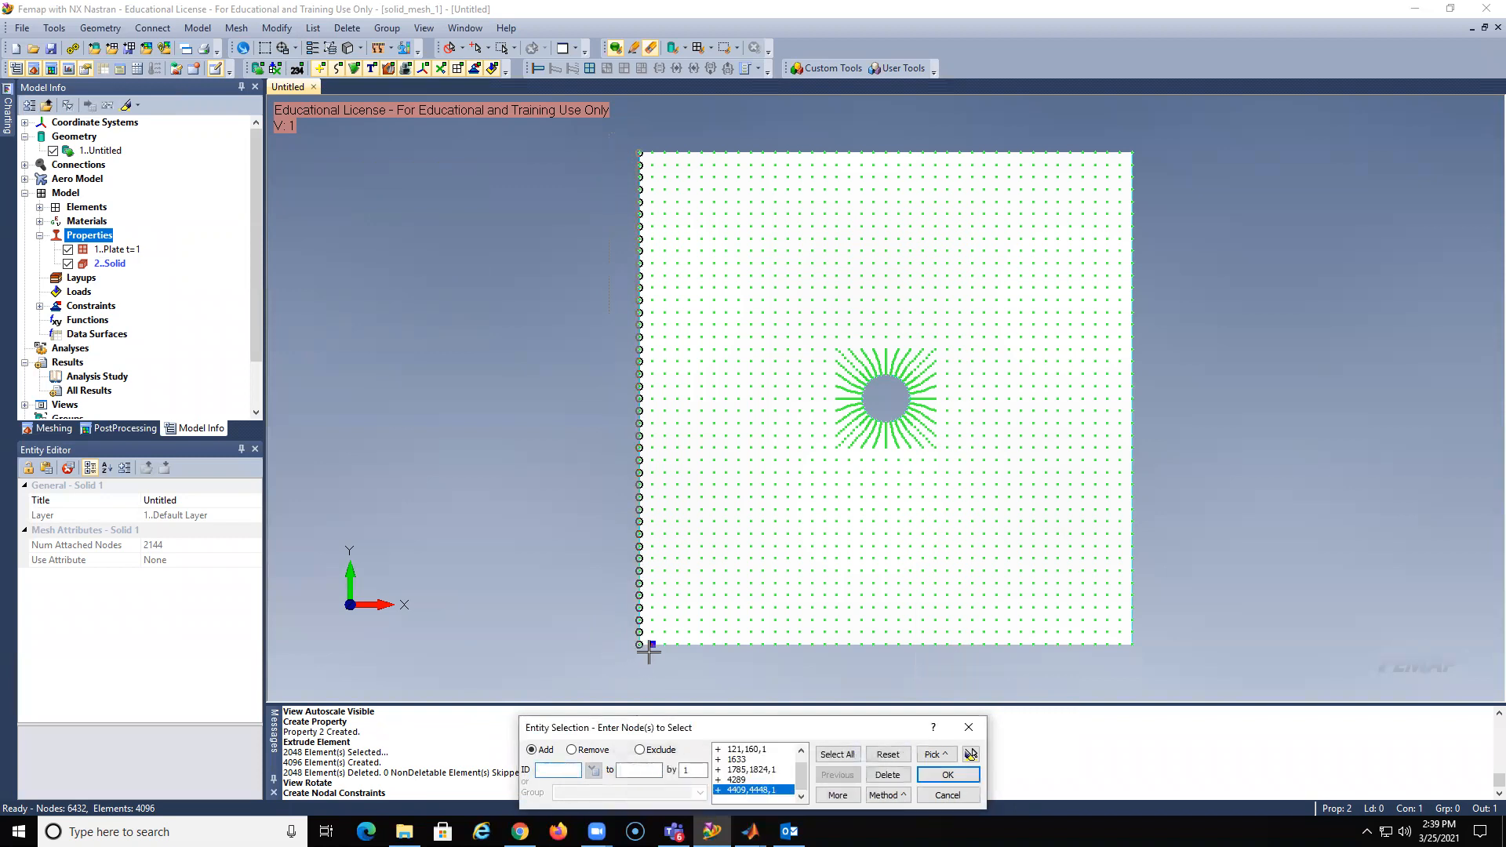
left_click(947, 775)
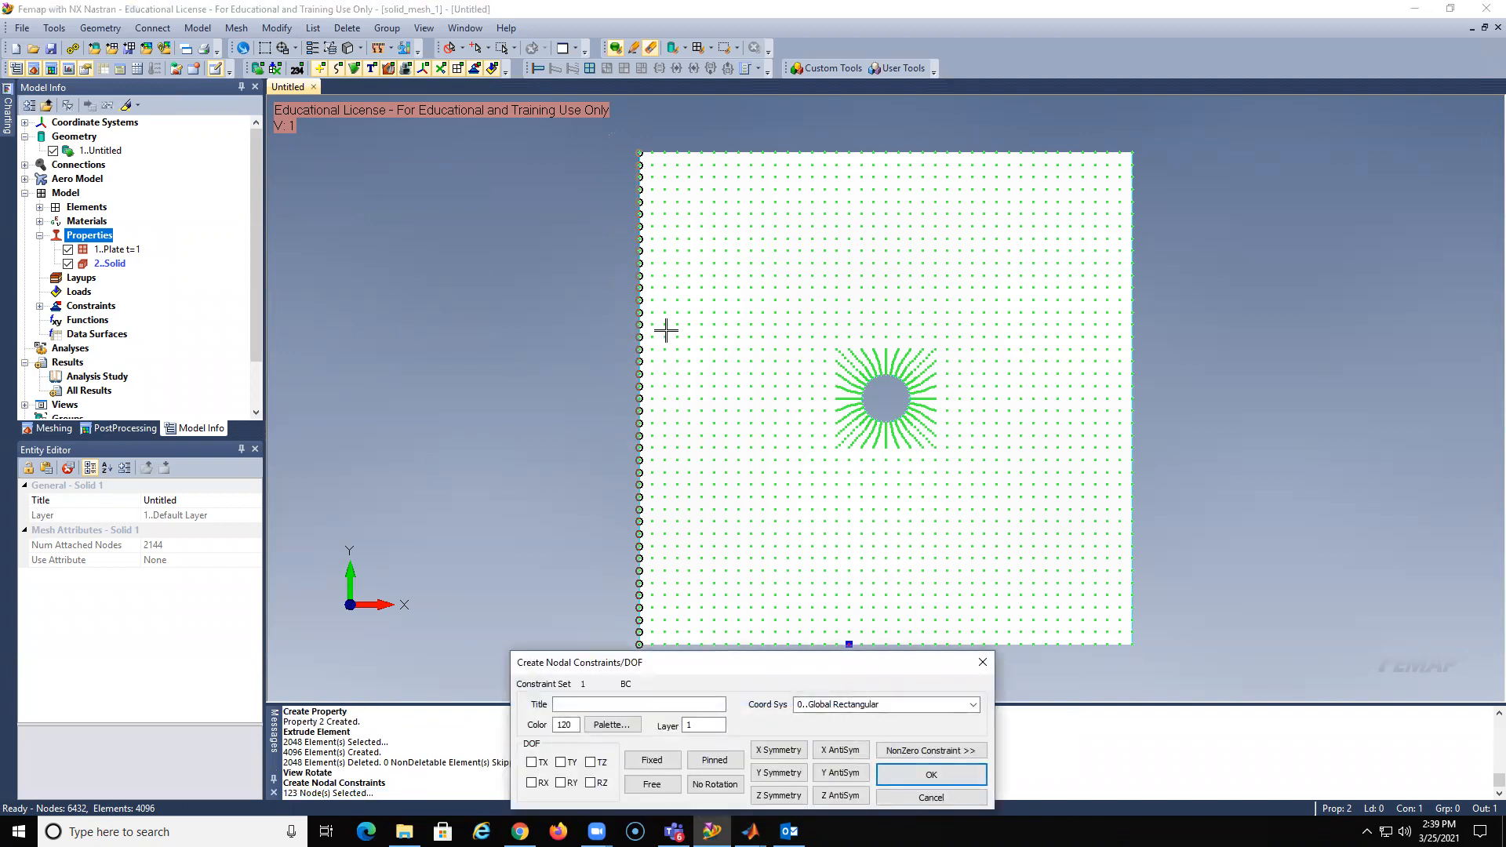
scroll(747, 405, "up", 4)
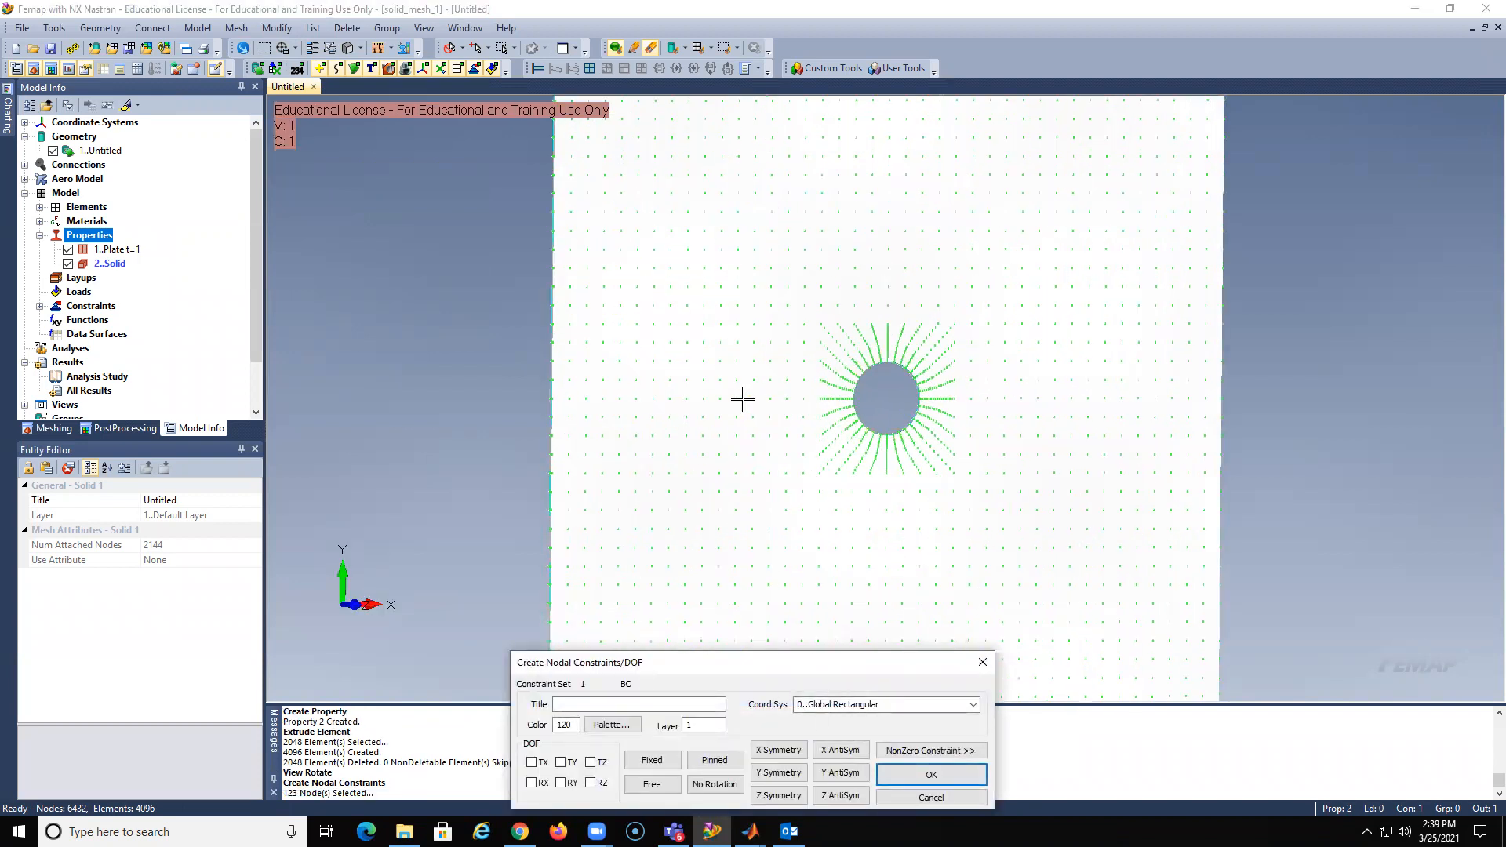
scroll(530, 385, "up", 3)
middle_click_drag(536, 382, 592, 381)
scroll(591, 382, "up", 2)
middle_click_drag(447, 360, 504, 366)
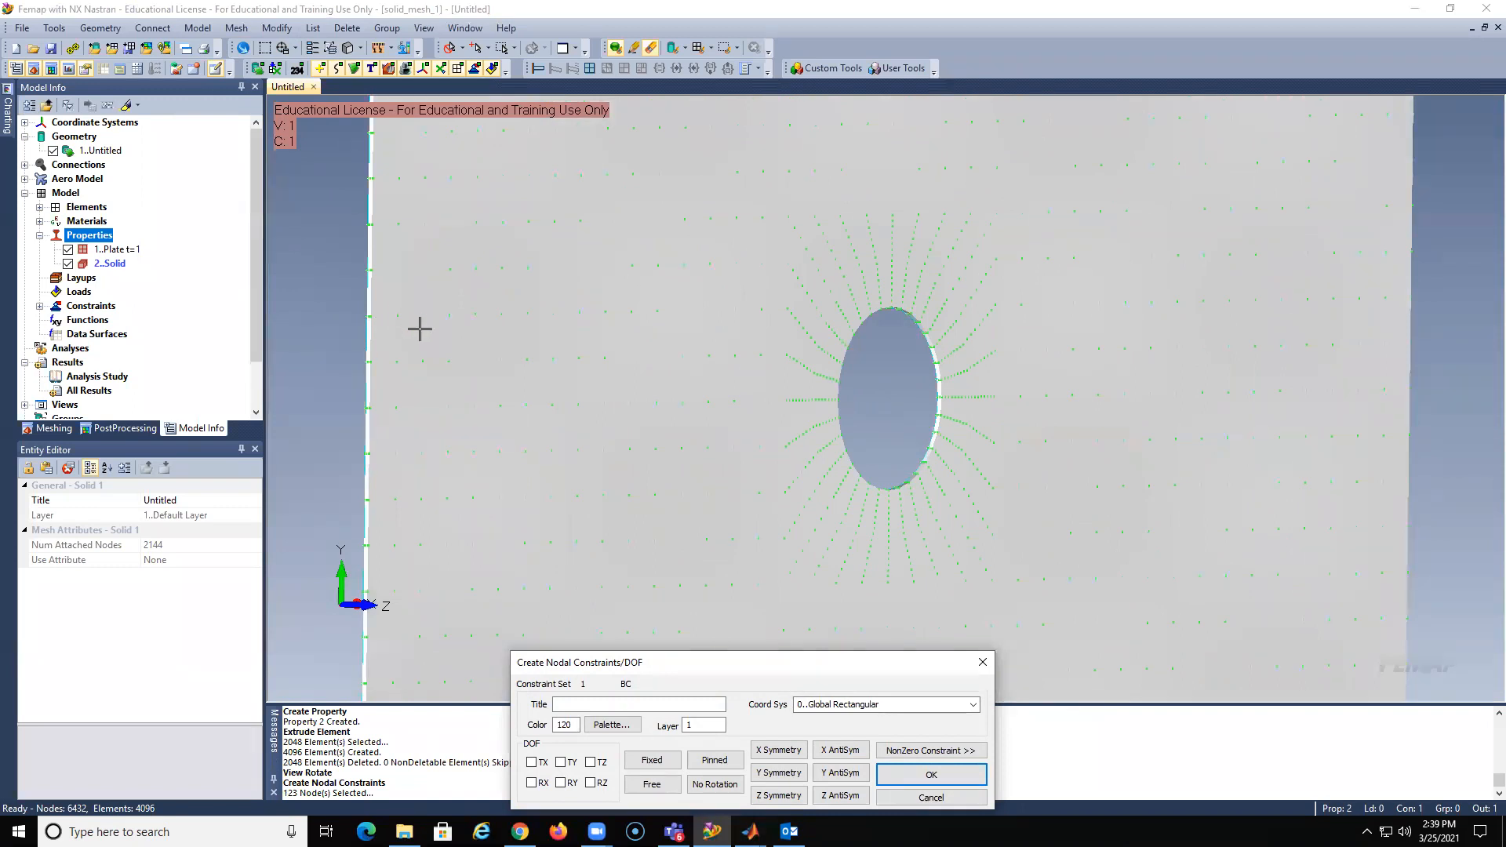
middle_click_drag(437, 337, 709, 387)
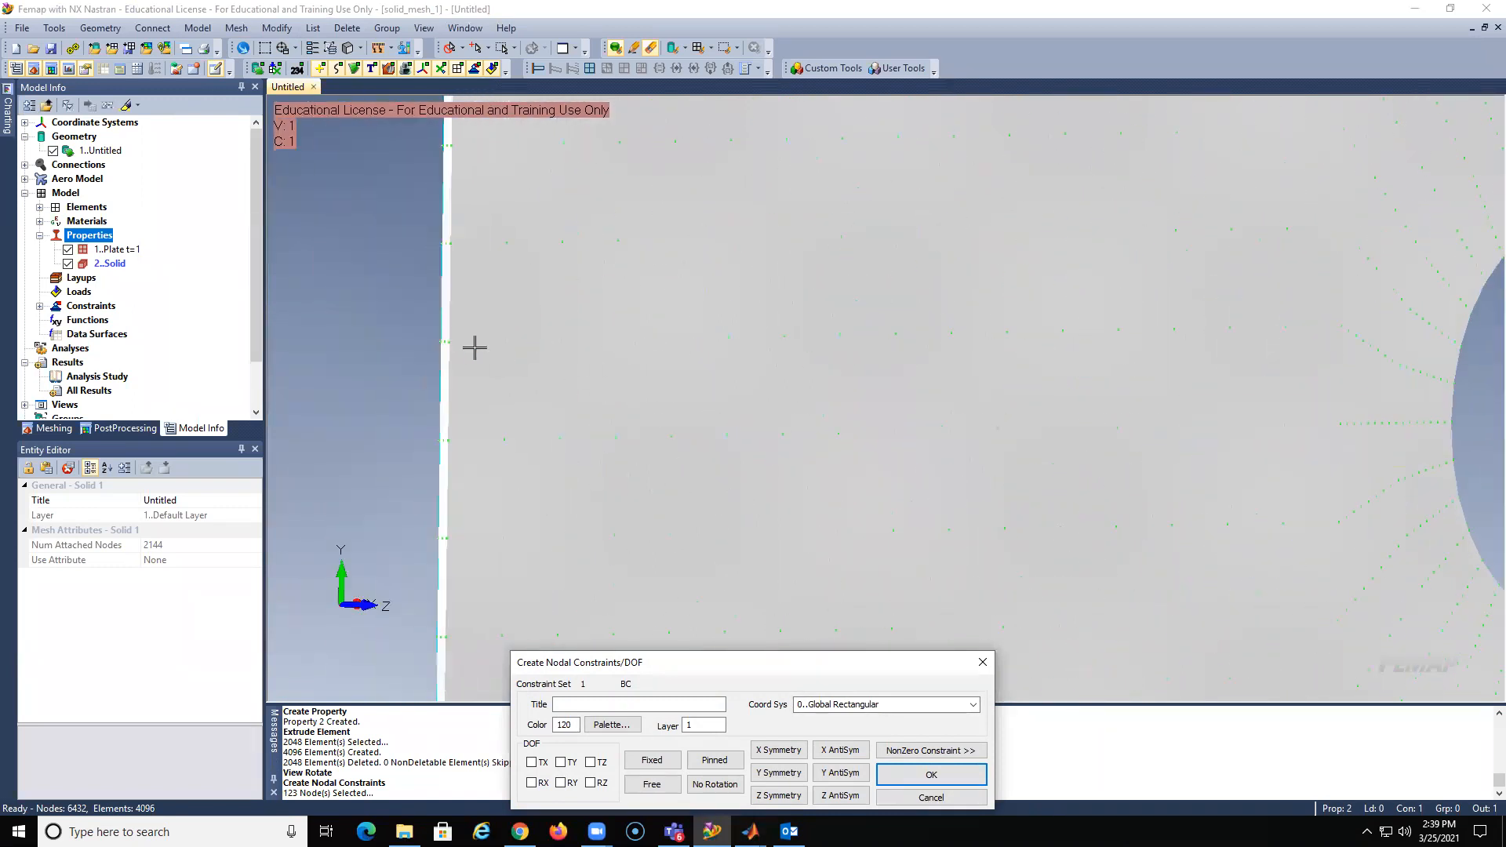
left_click(715, 760)
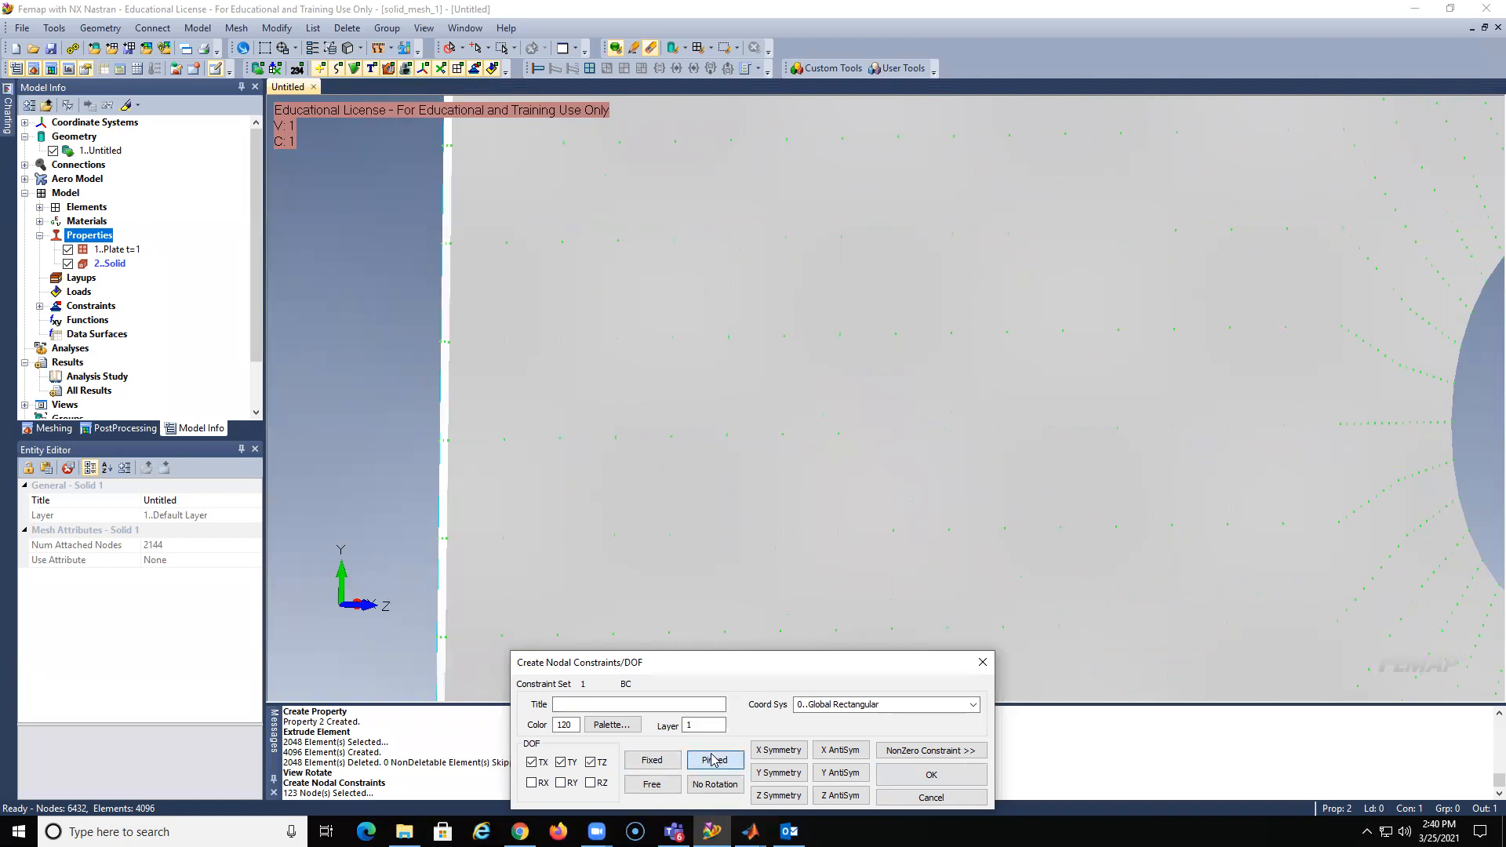
left_click(909, 777)
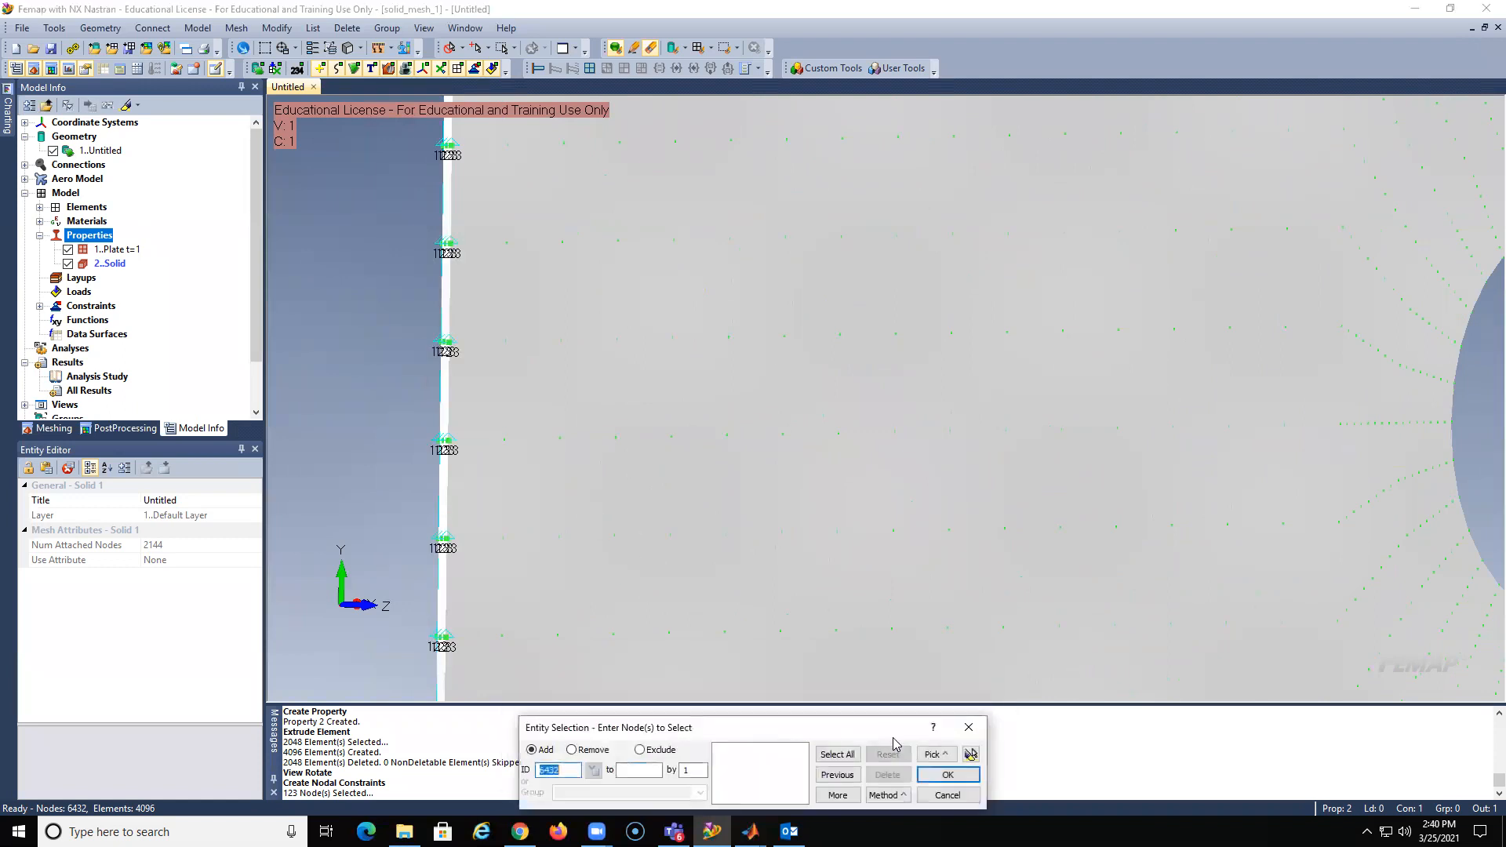
left_click(948, 797)
Fit the whole constrained plate in view and orient it to XY Top
key("ctrl+a")
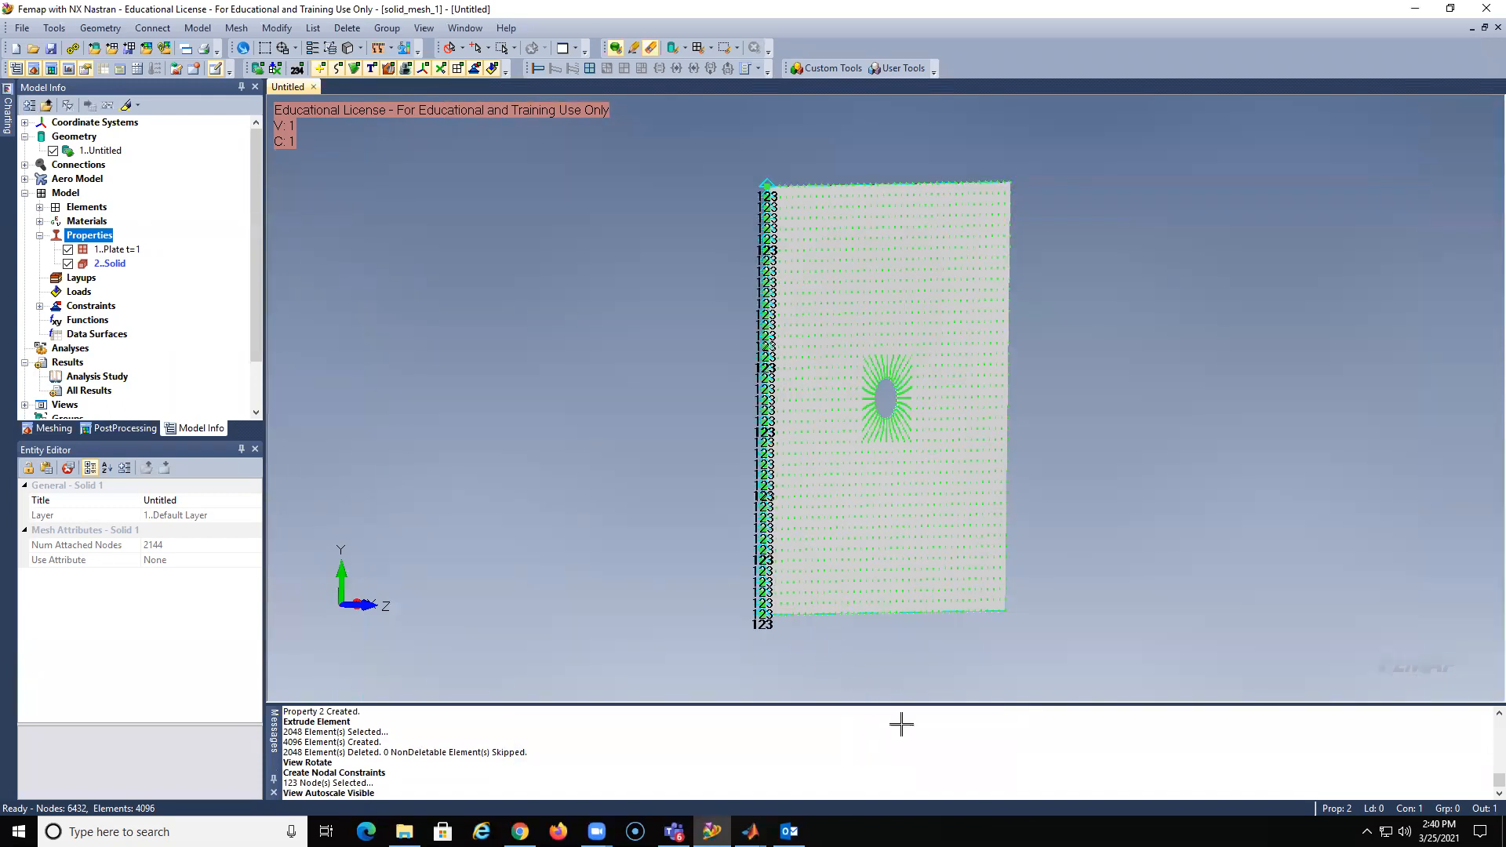
key("F8")
left_click(776, 757)
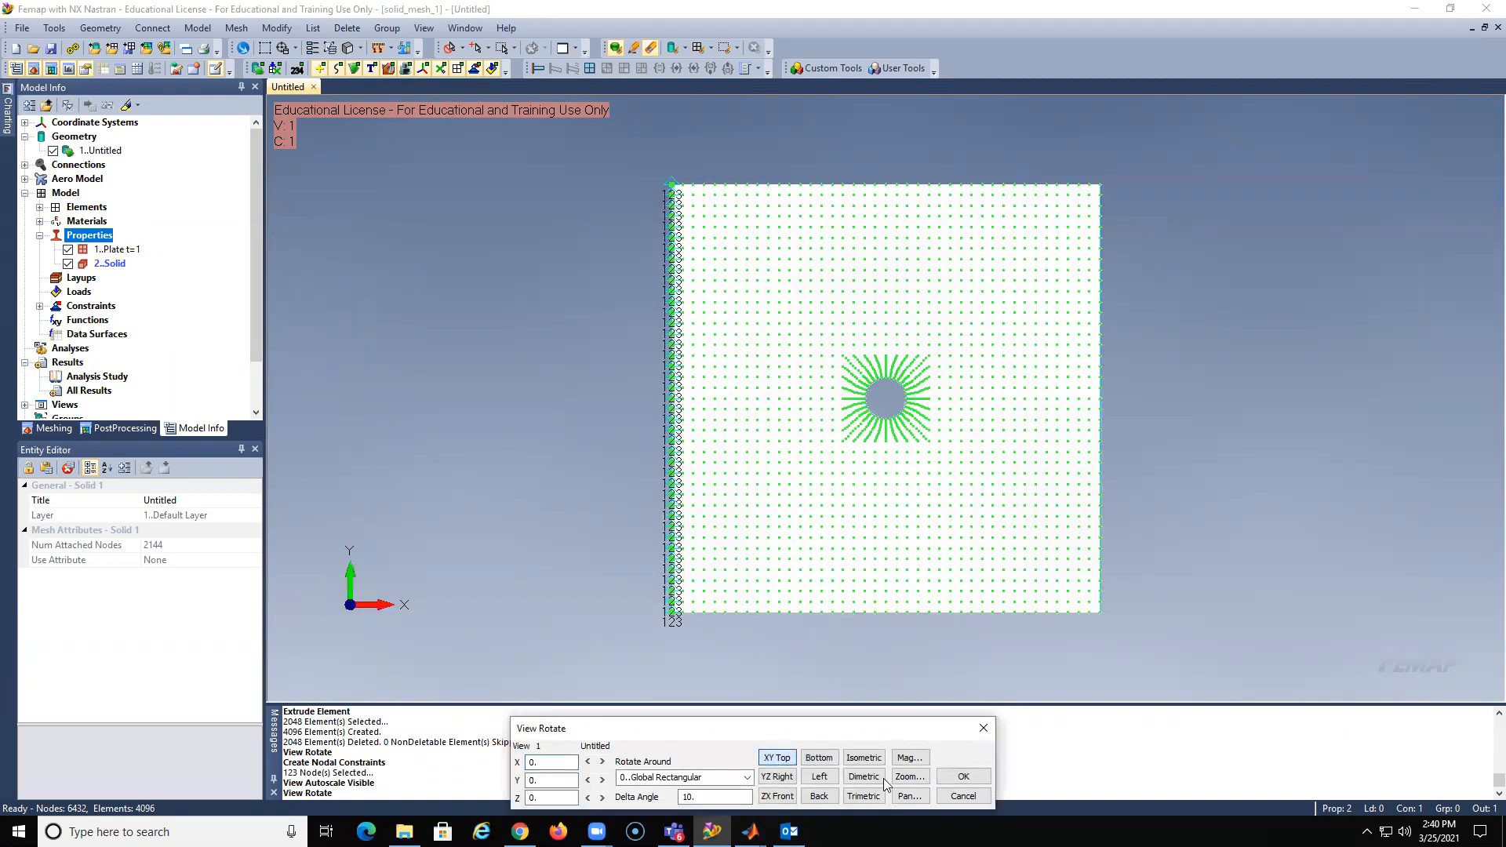
left_click(964, 776)
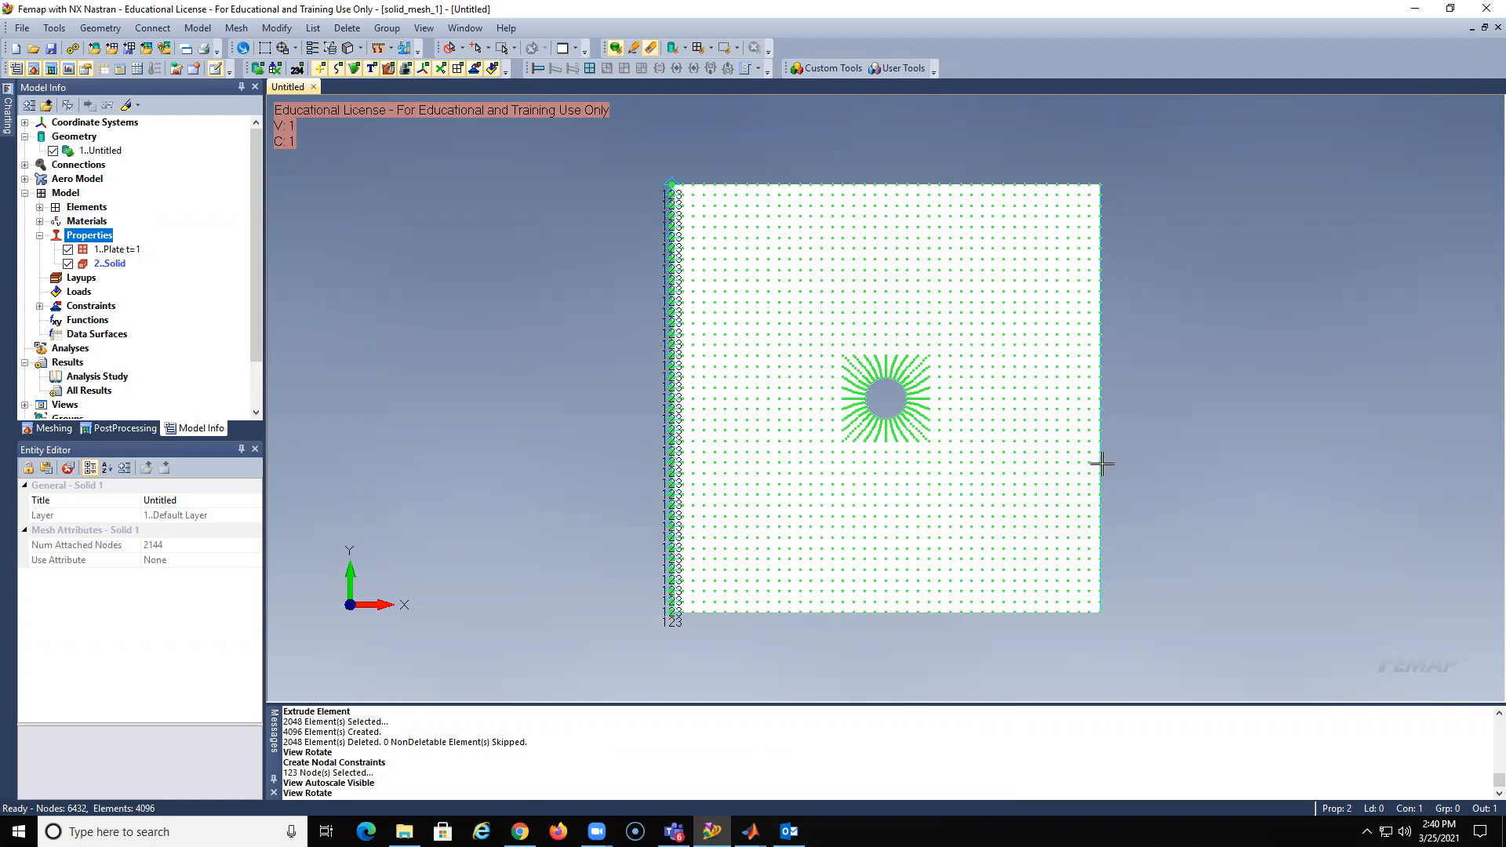
Create a load set titled F=400 for nodal loads
left_click(198, 28)
mouse_move(257, 174)
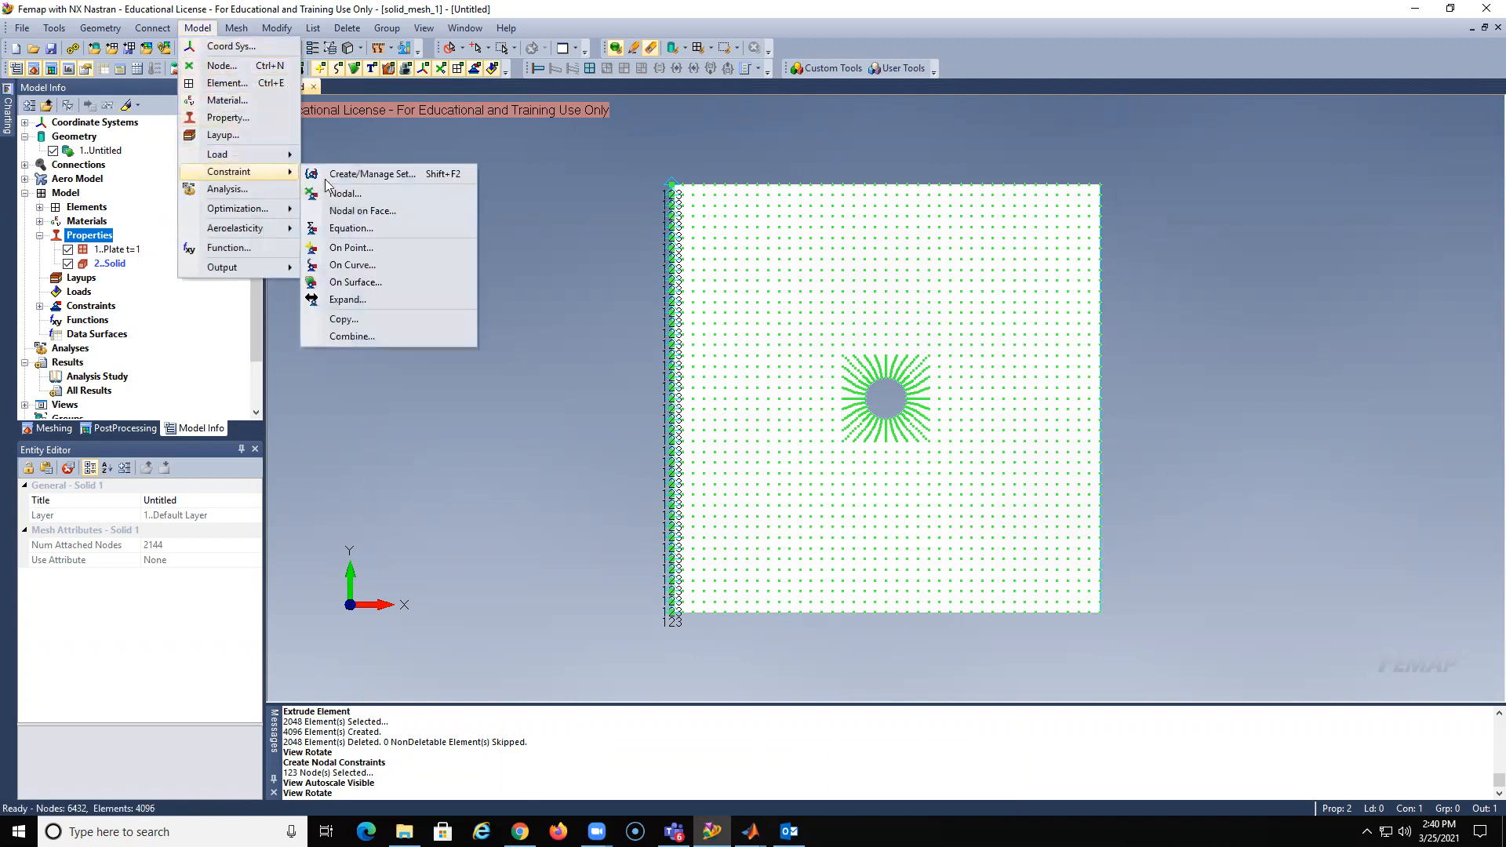
mouse_move(227, 154)
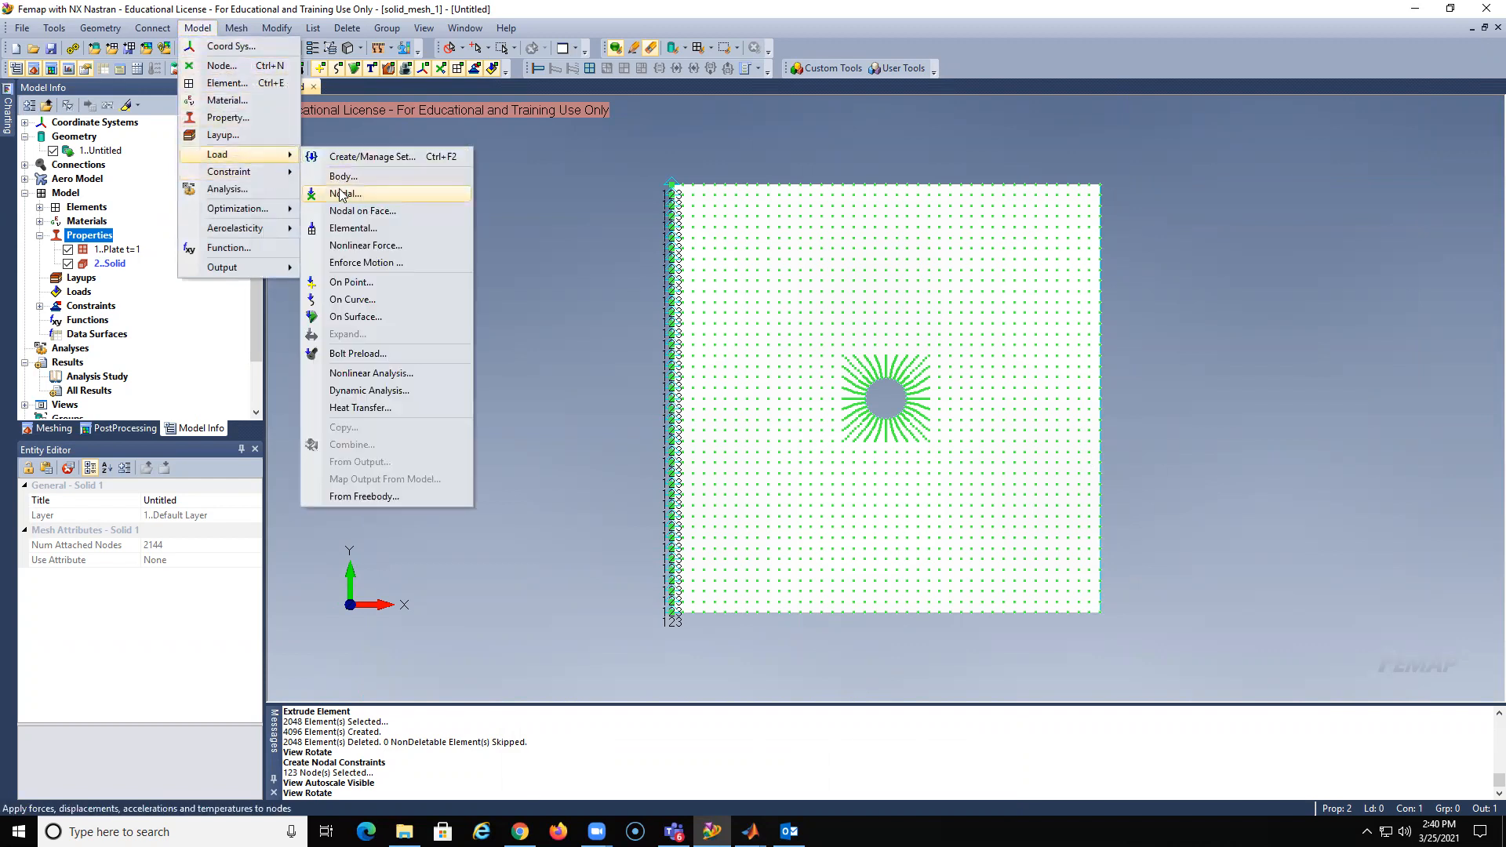
left_click(349, 191)
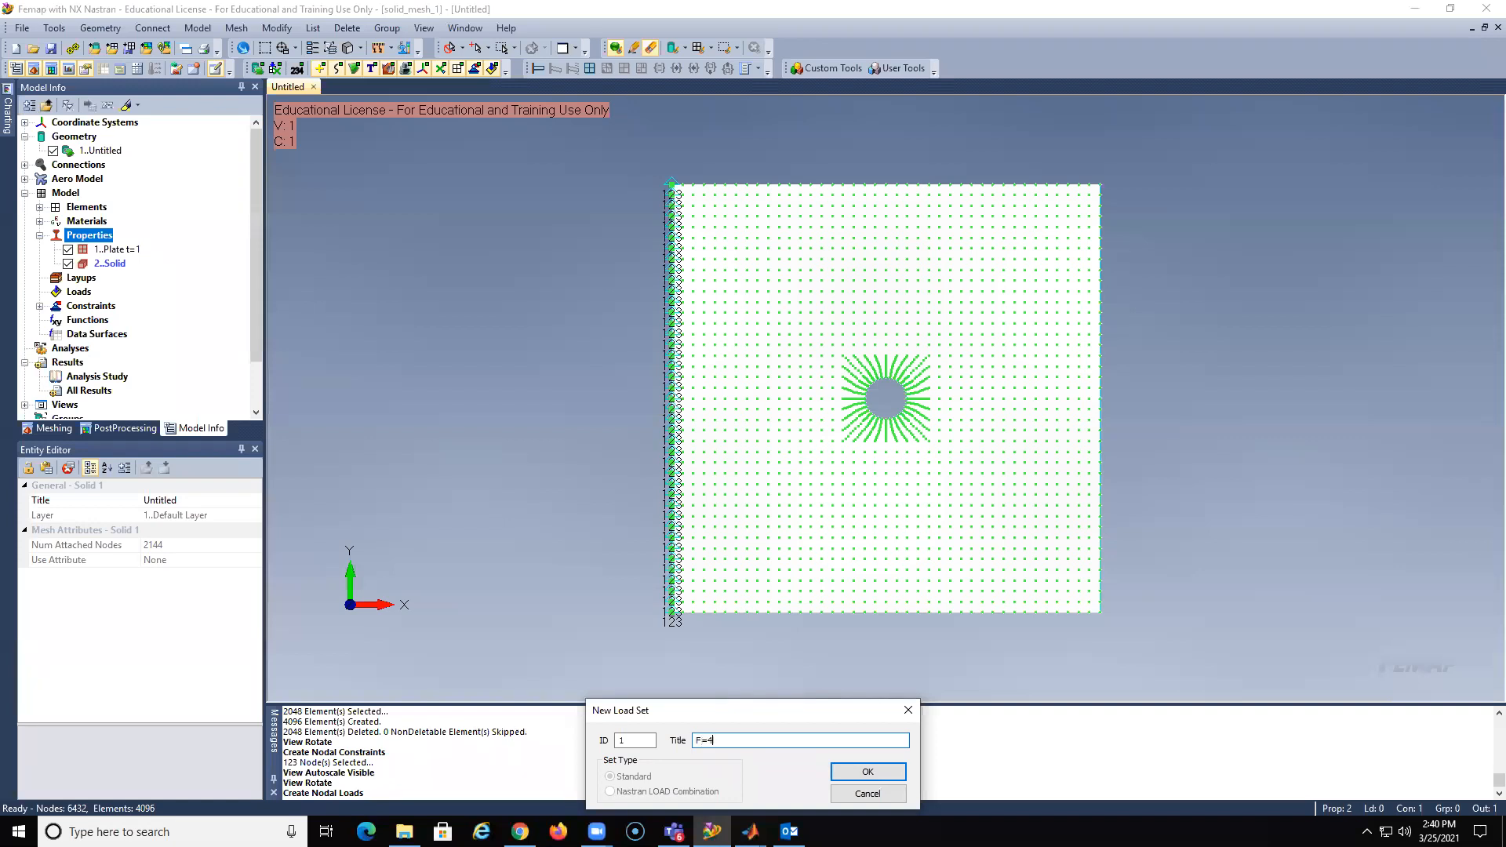
left_click(867, 772)
Box-select all nodes through the thickness along the plate's right edge and apply an FX force of 400/41/3 to each
left_click(887, 795)
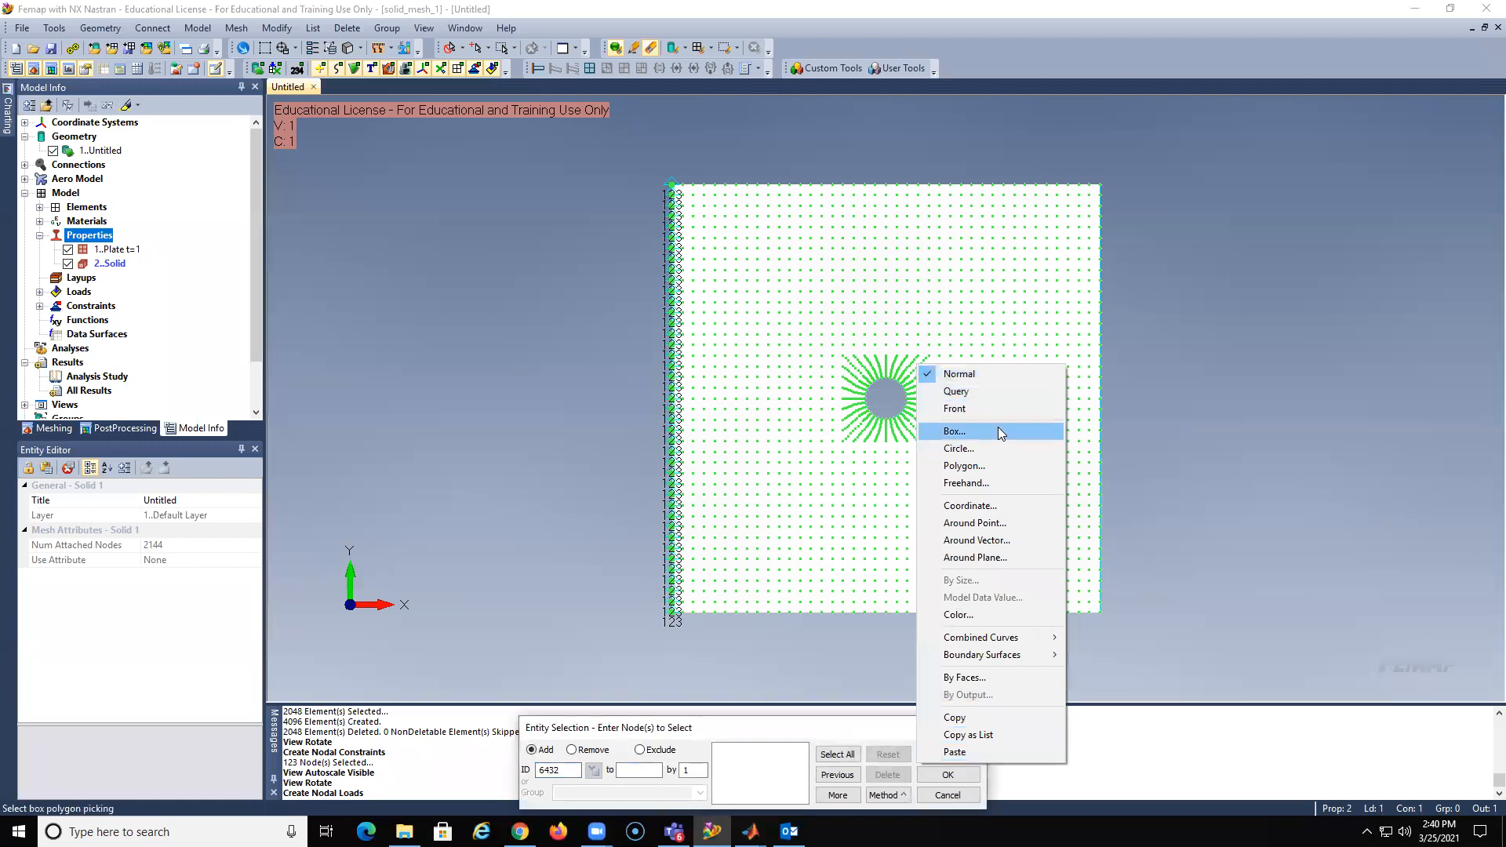
left_click(957, 430)
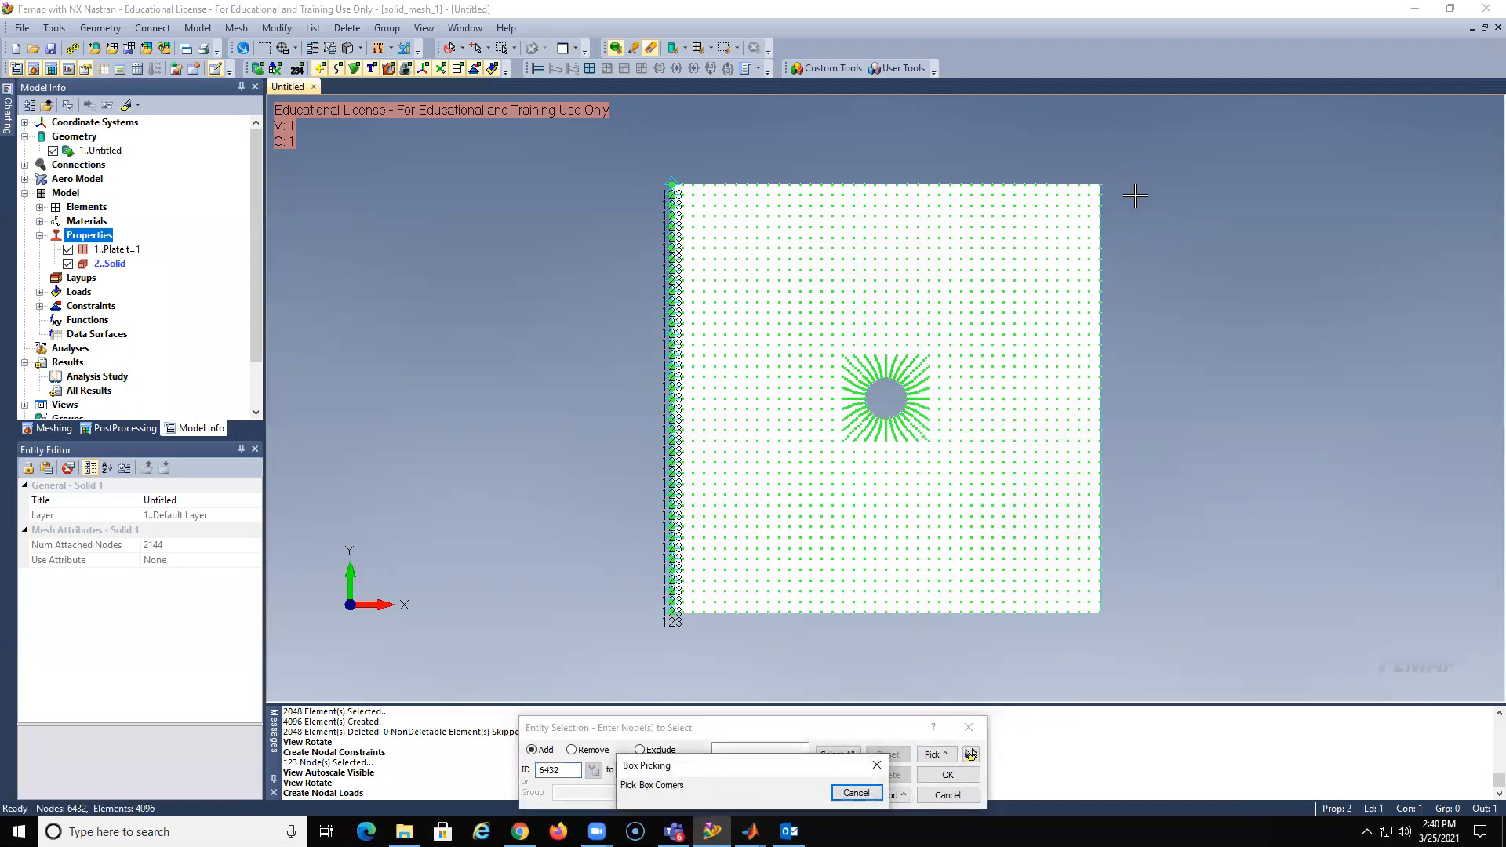
left_click_drag(1102, 484, 1094, 643)
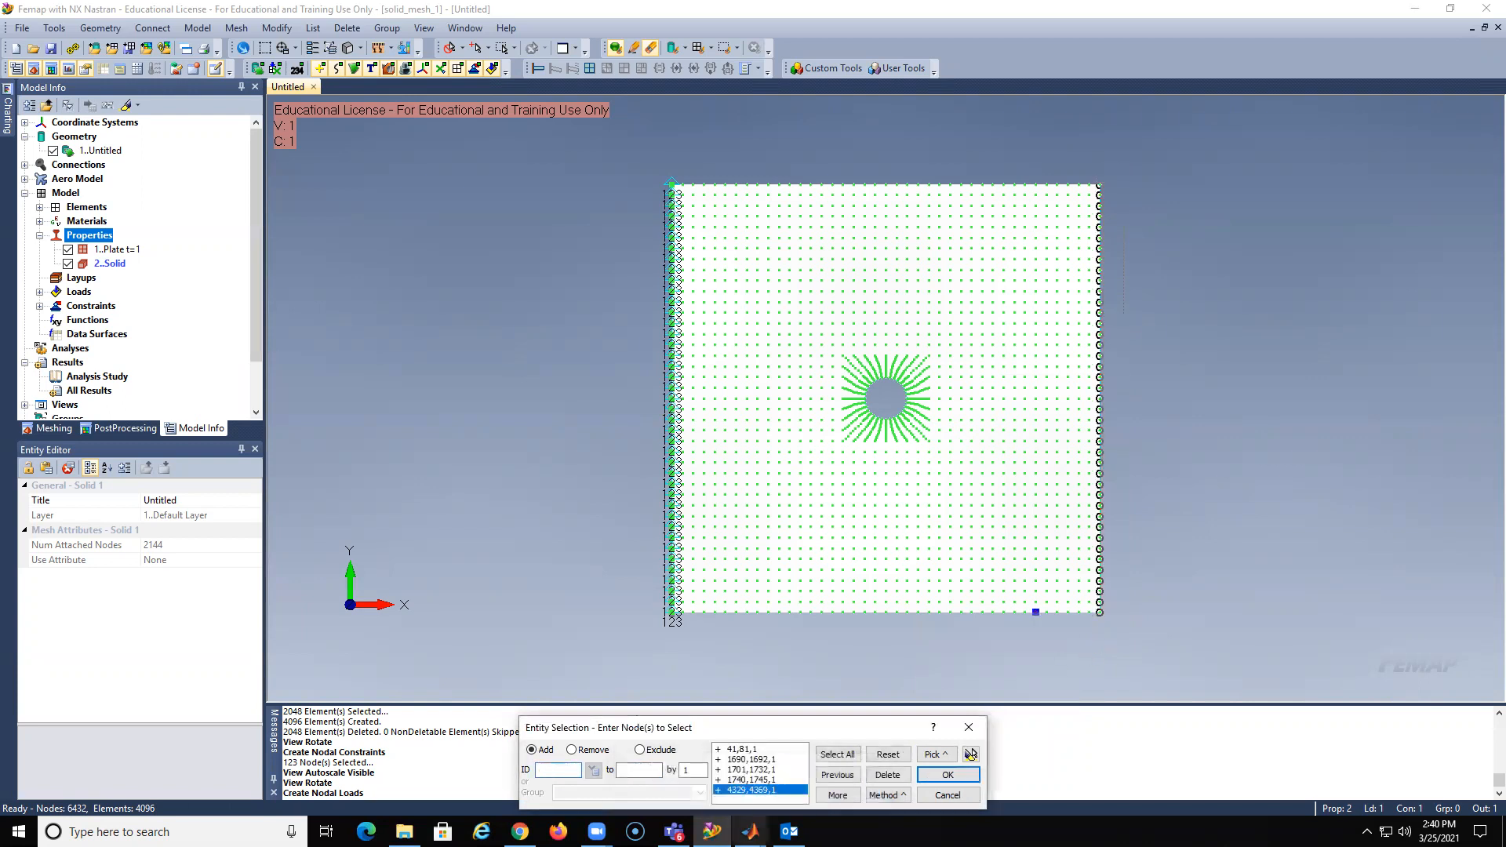
left_click(939, 776)
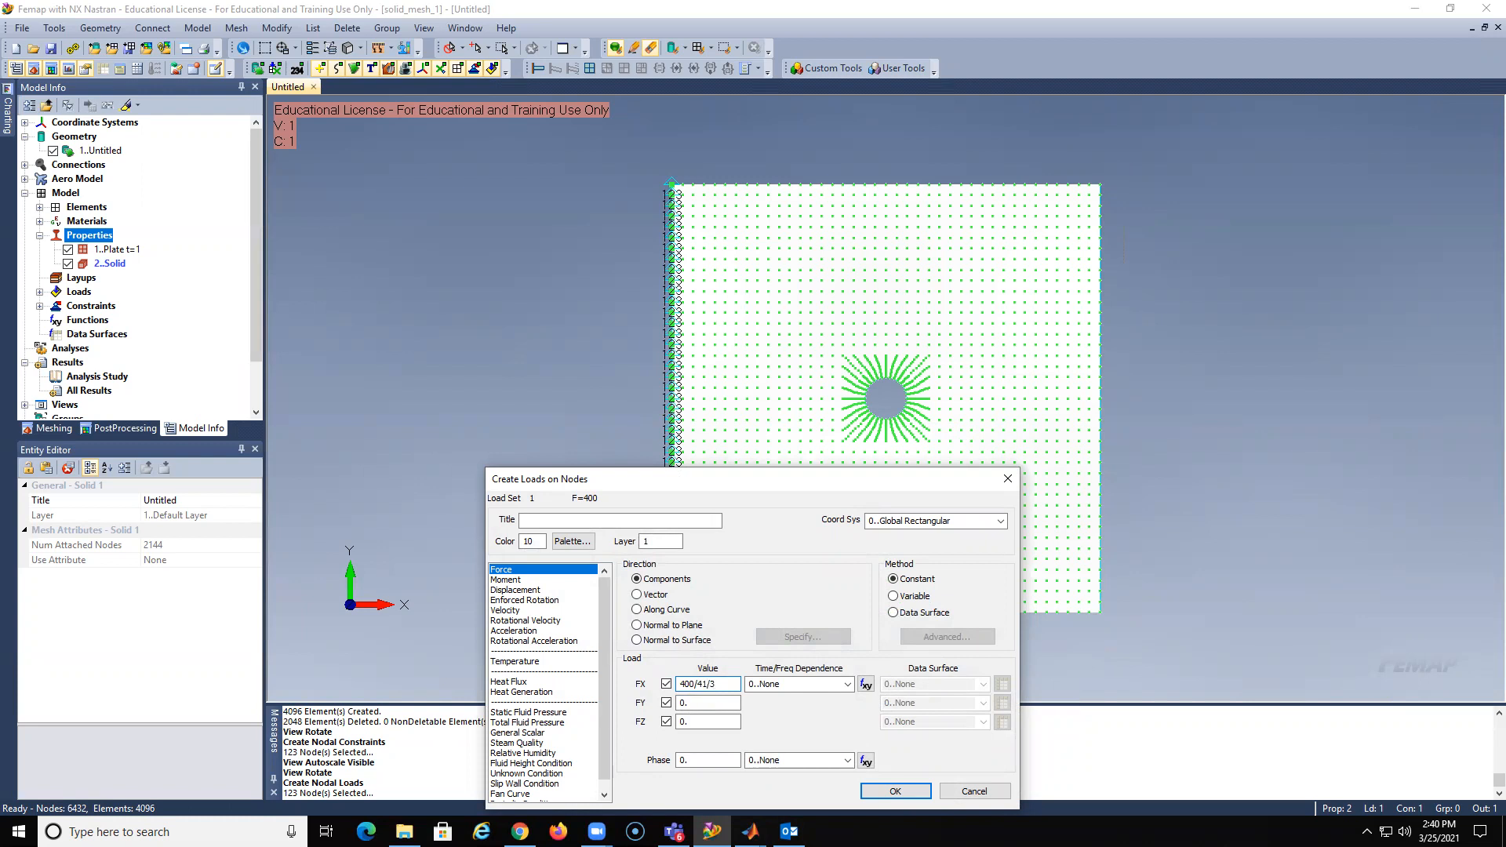
left_click(884, 793)
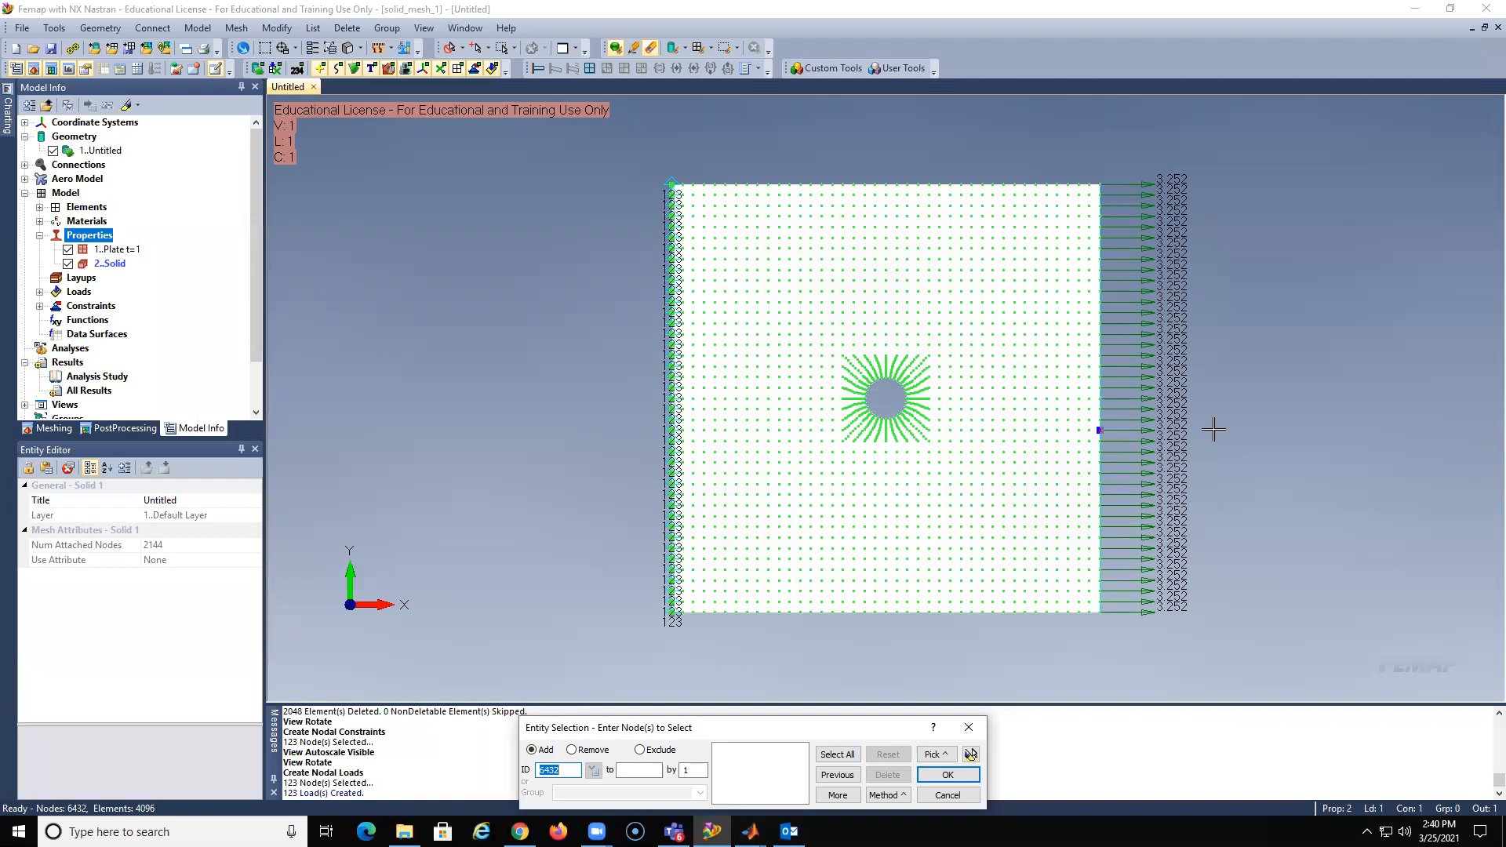
left_click(961, 795)
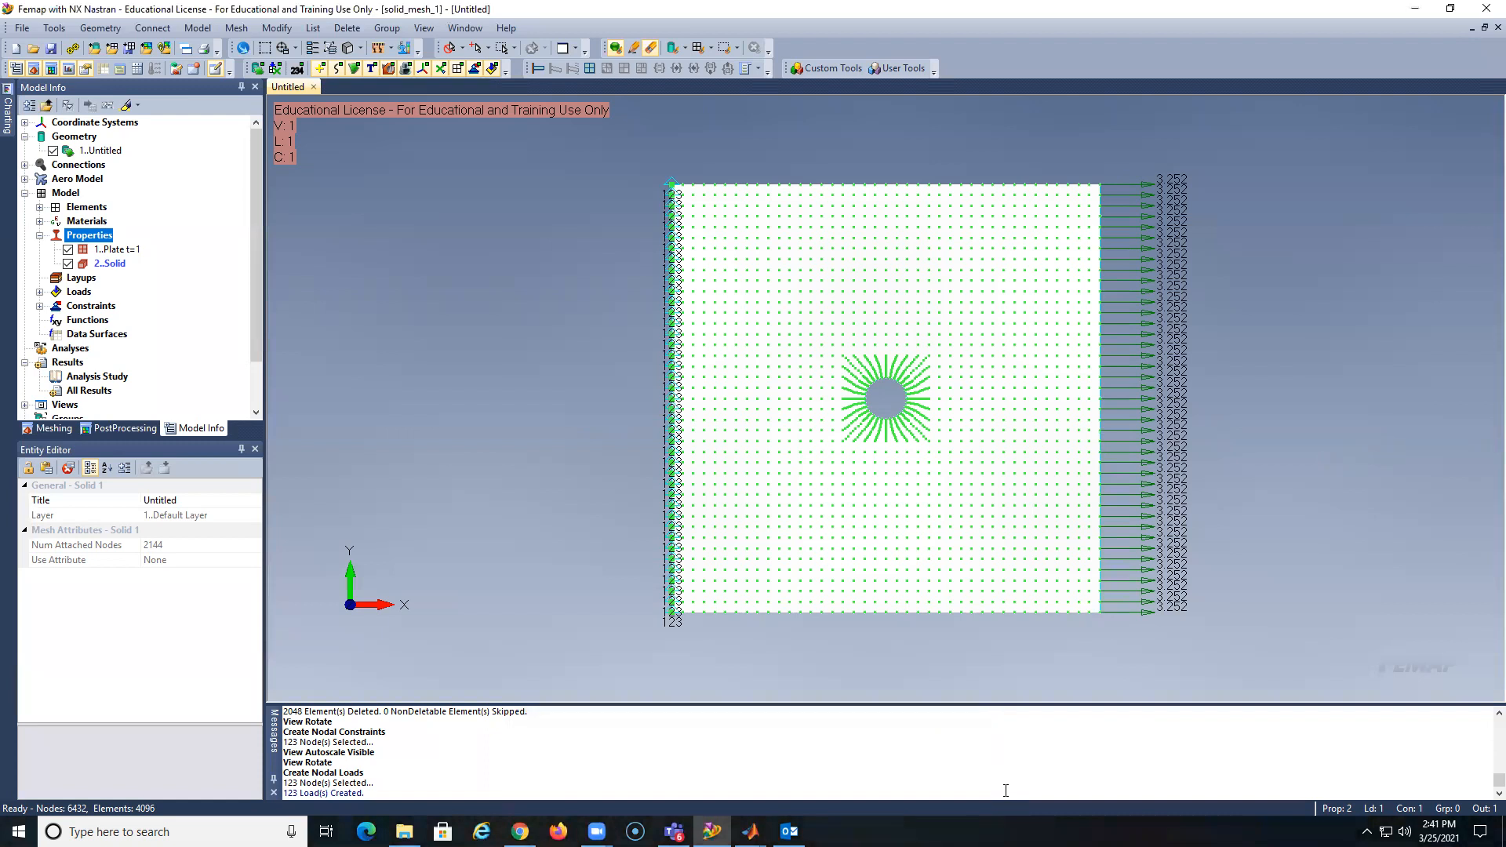
Rebuild the model database
left_click(22, 28)
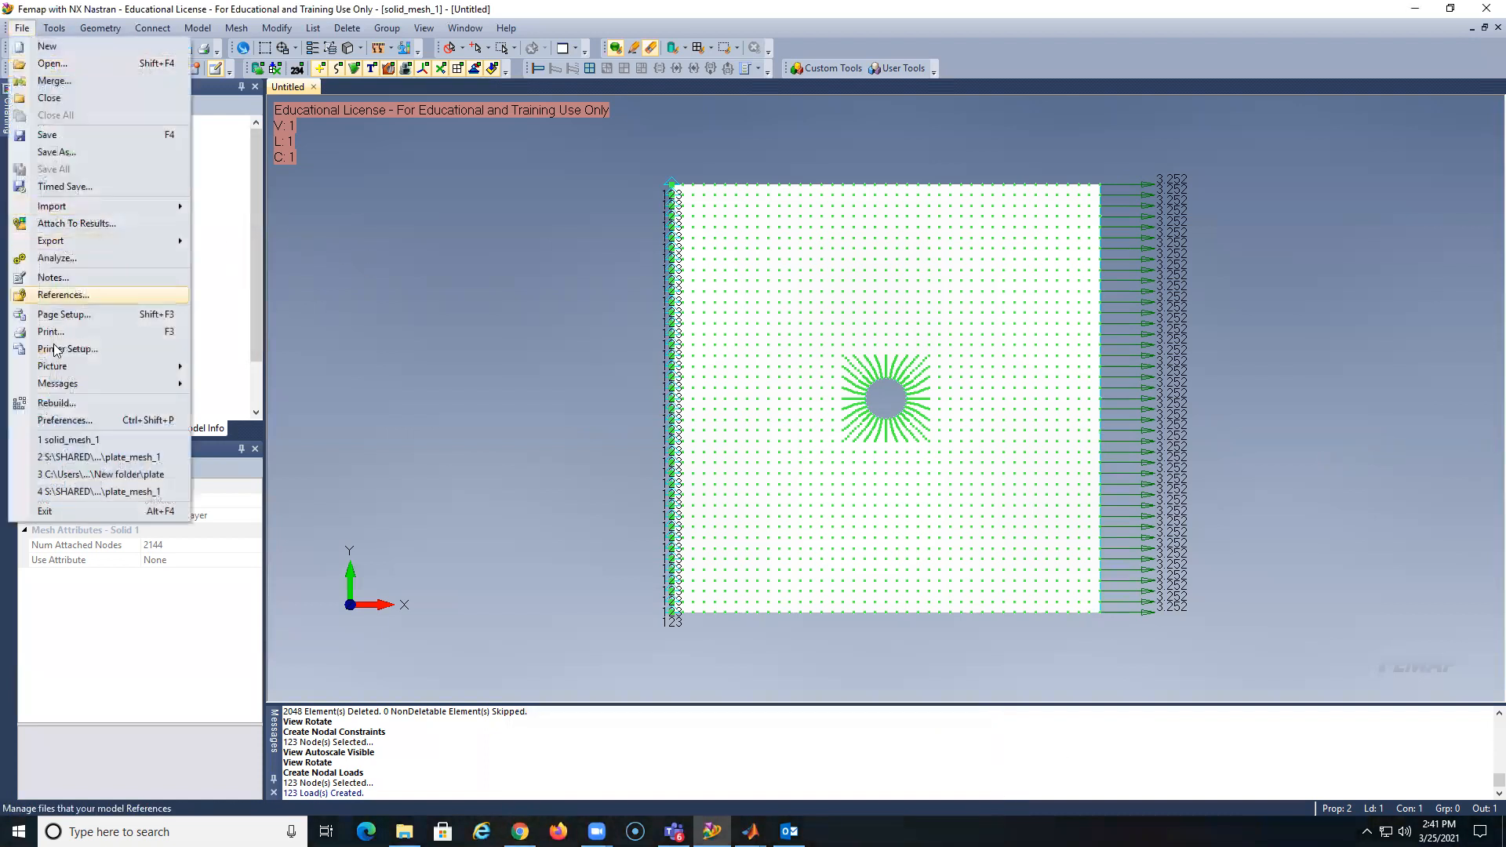
left_click(53, 402)
left_click(683, 441)
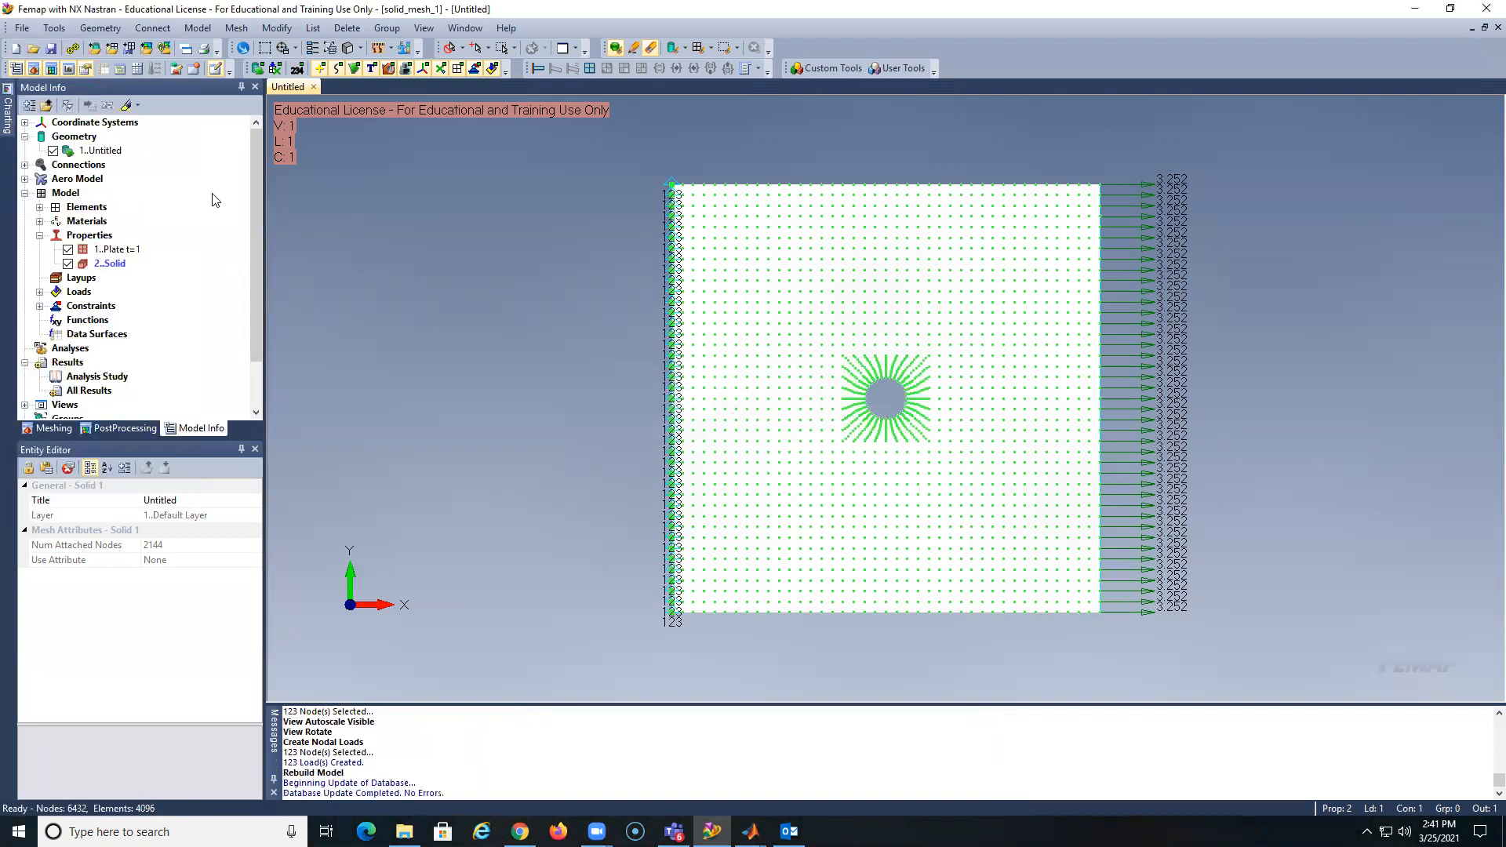
Create a new NX Nastran static analysis set using the integrated solver
right_click(63, 348)
left_click(89, 357)
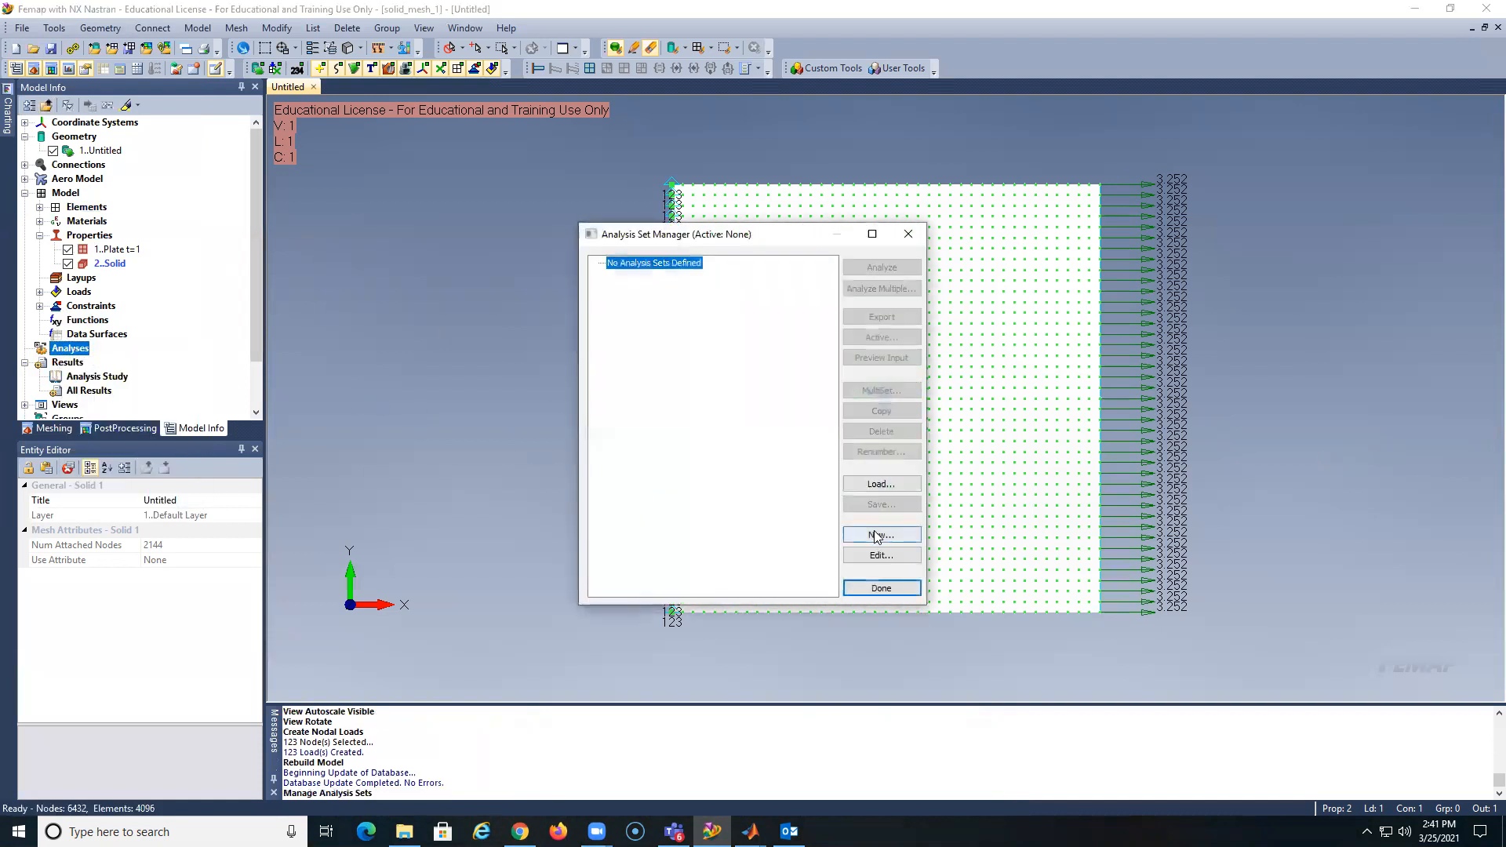
left_click(876, 534)
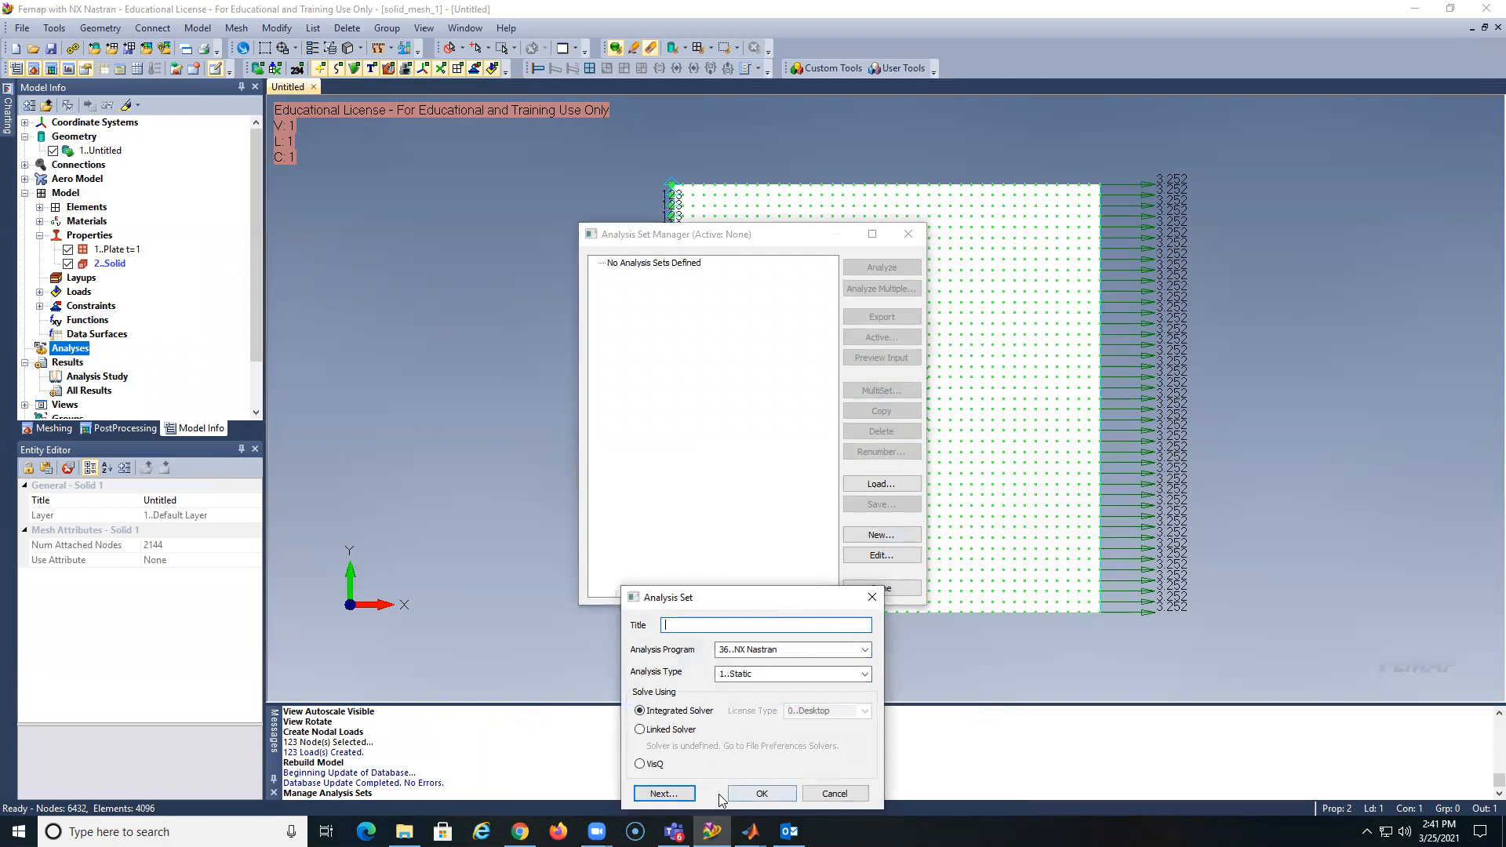
left_click(680, 794)
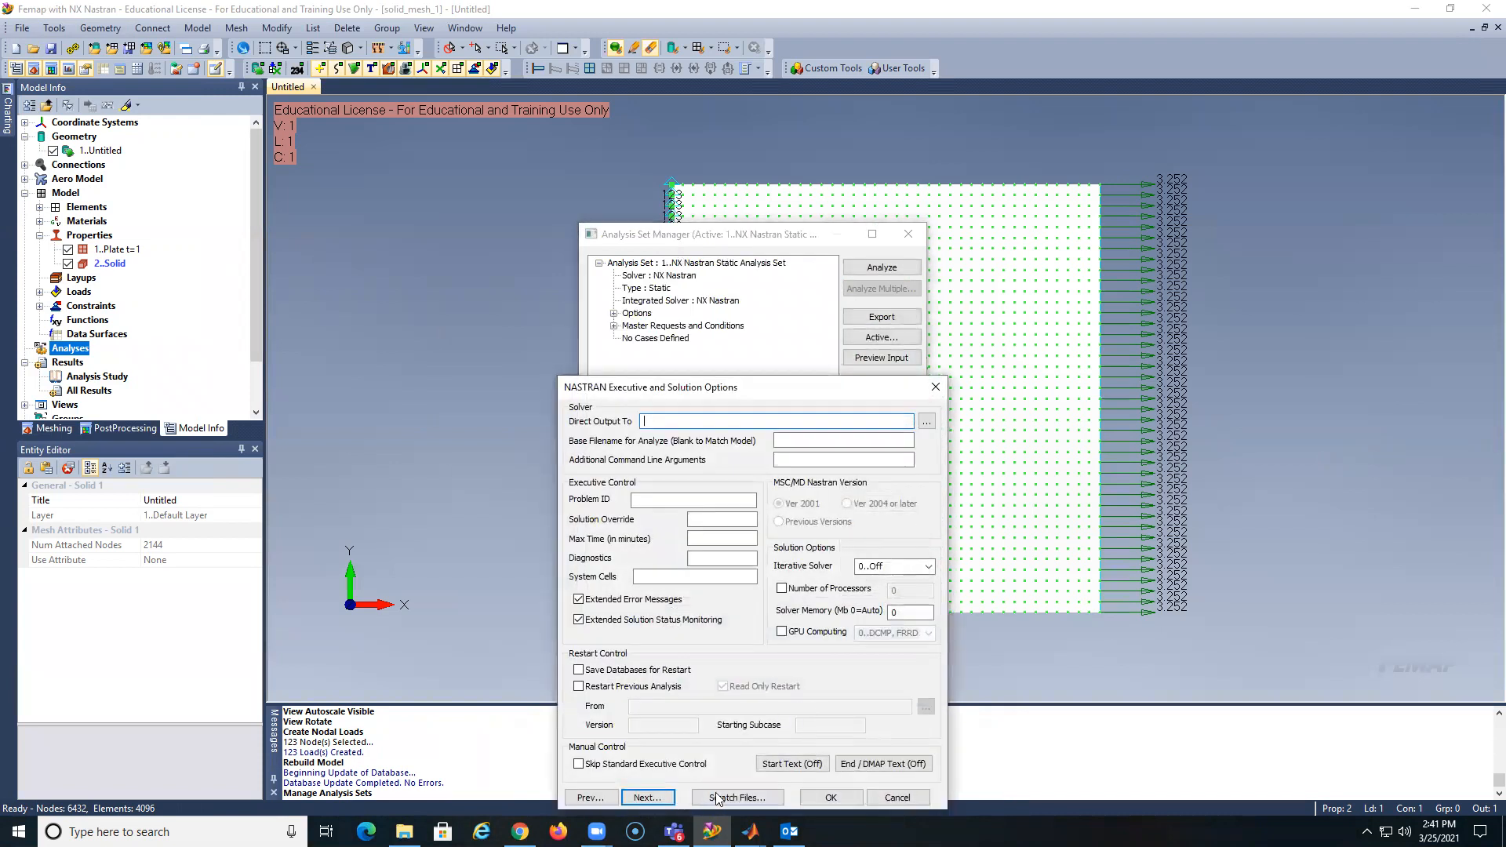
Add full-model Equation Force and Force Balance to the analysis set's nodal output requests, keeping the other Nastran options at their defaults
left_click(648, 797)
left_click(668, 797)
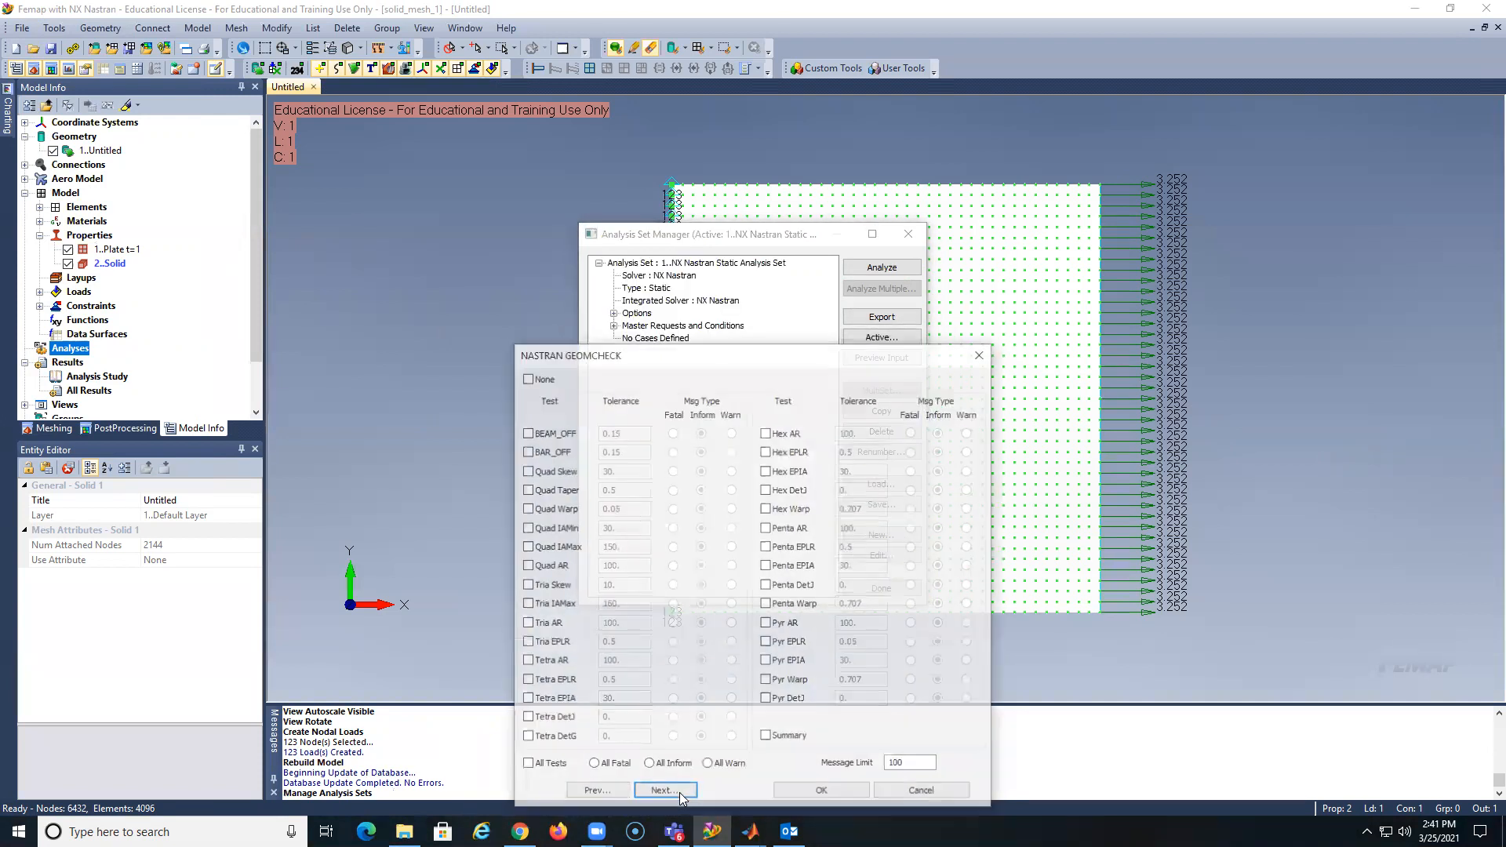
left_click(675, 795)
left_click(678, 795)
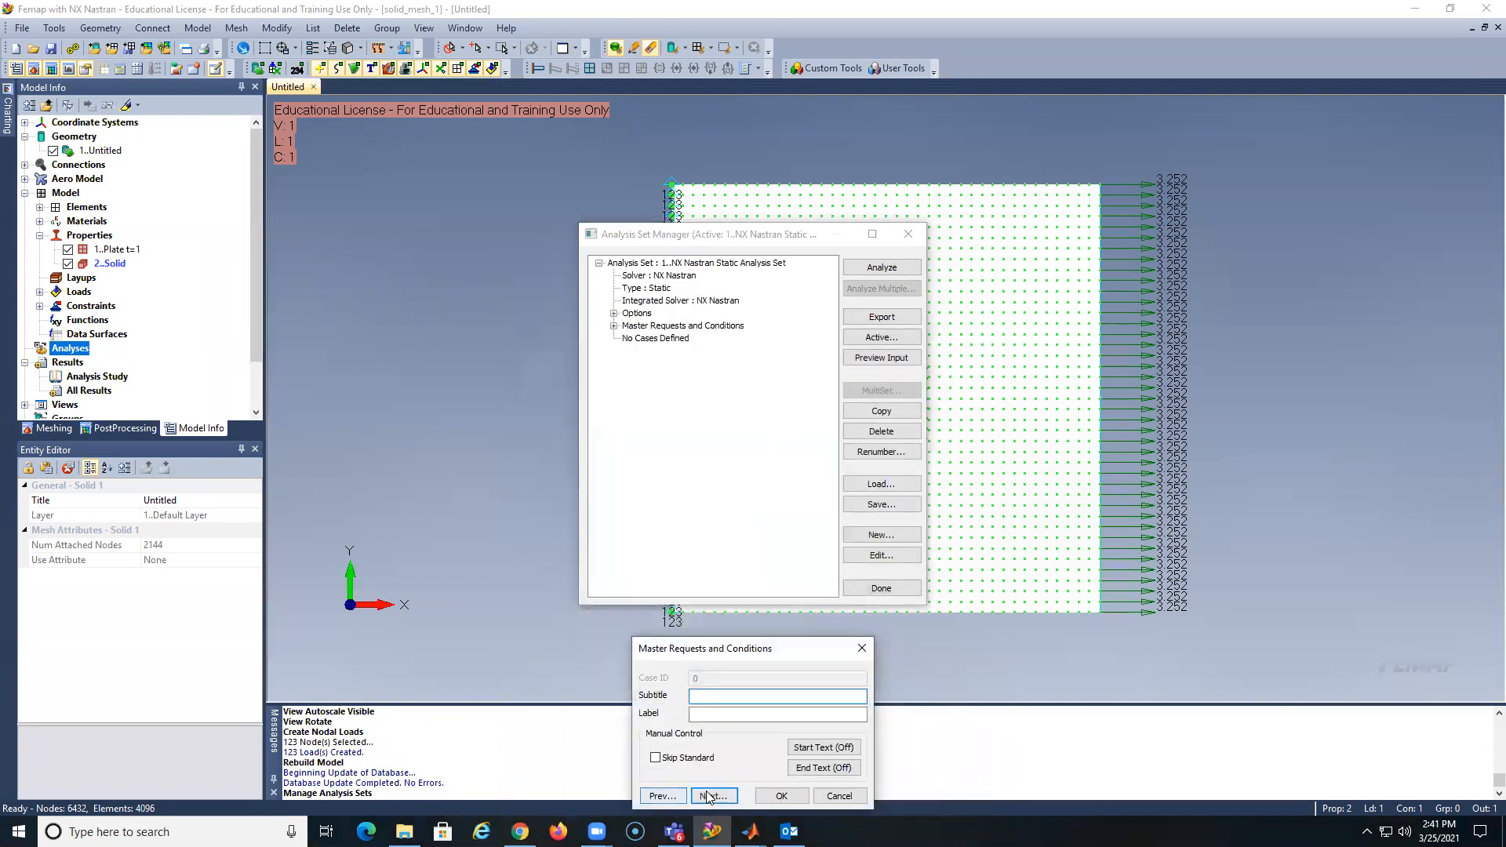
left_click(713, 796)
left_click(708, 794)
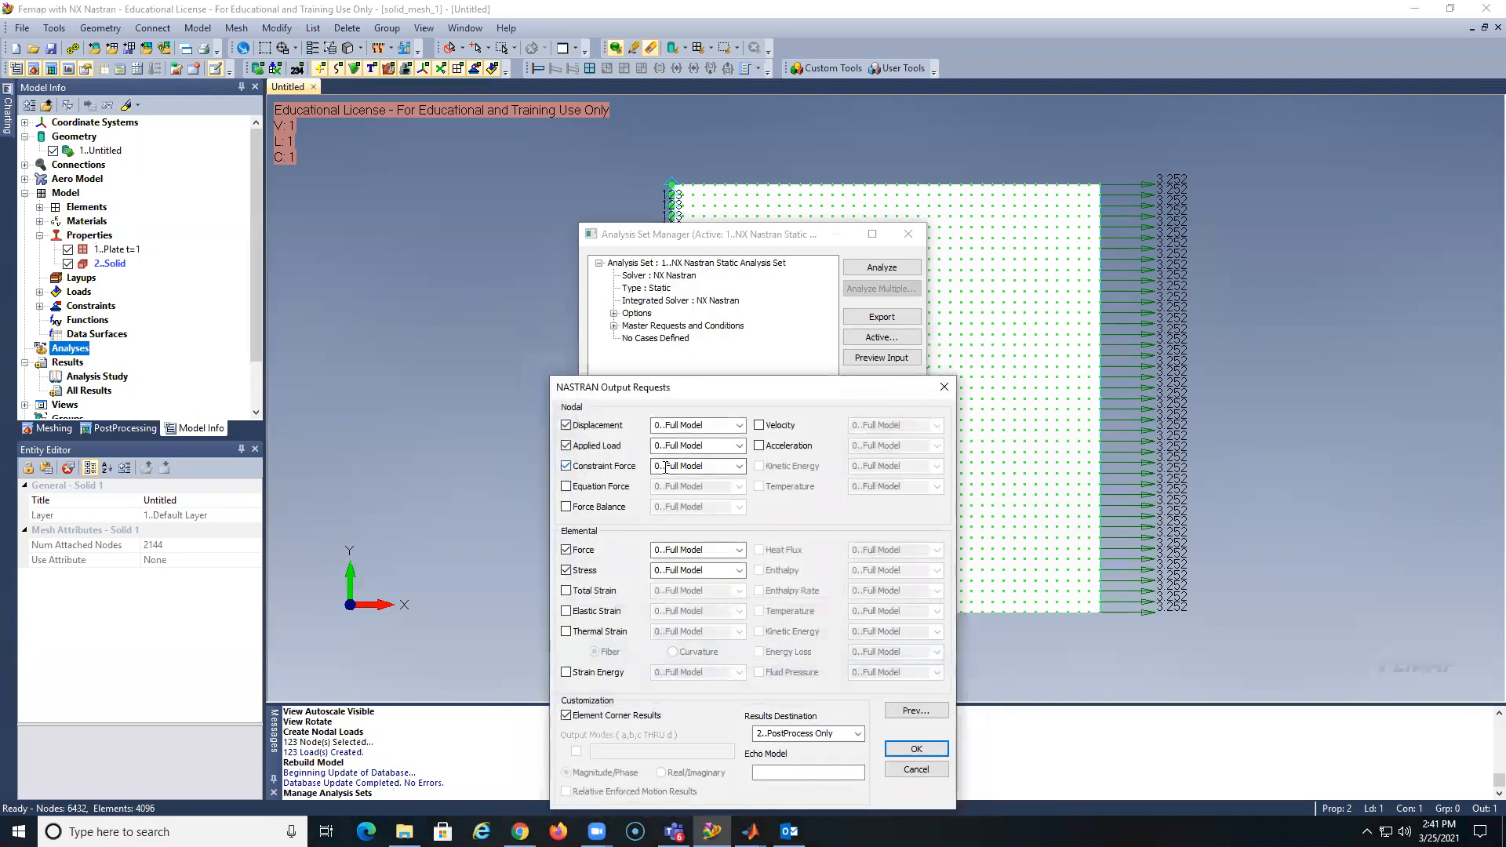
left_click(567, 486)
left_click(566, 508)
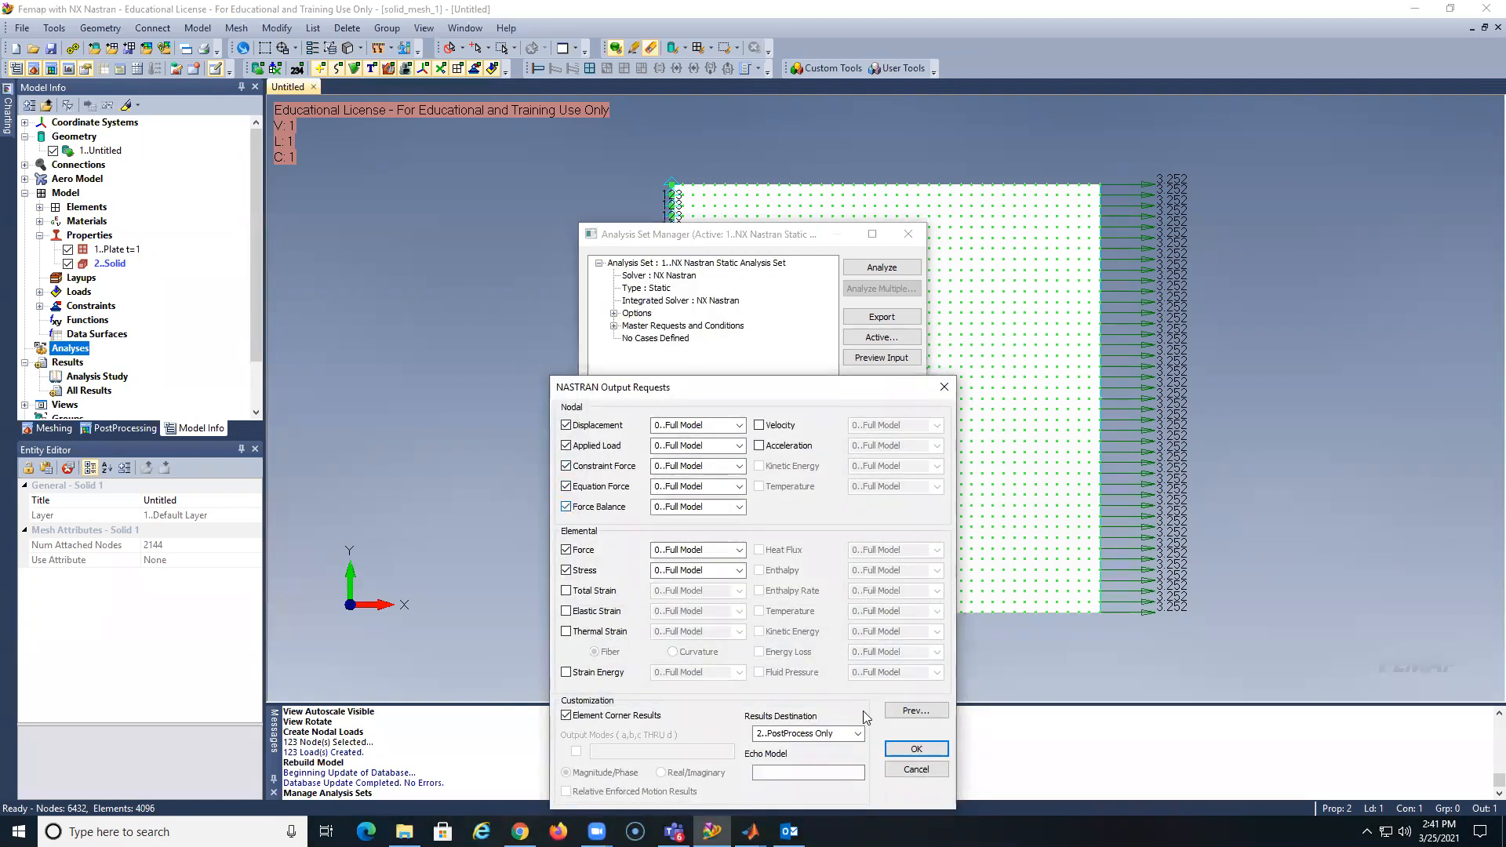
left_click(913, 748)
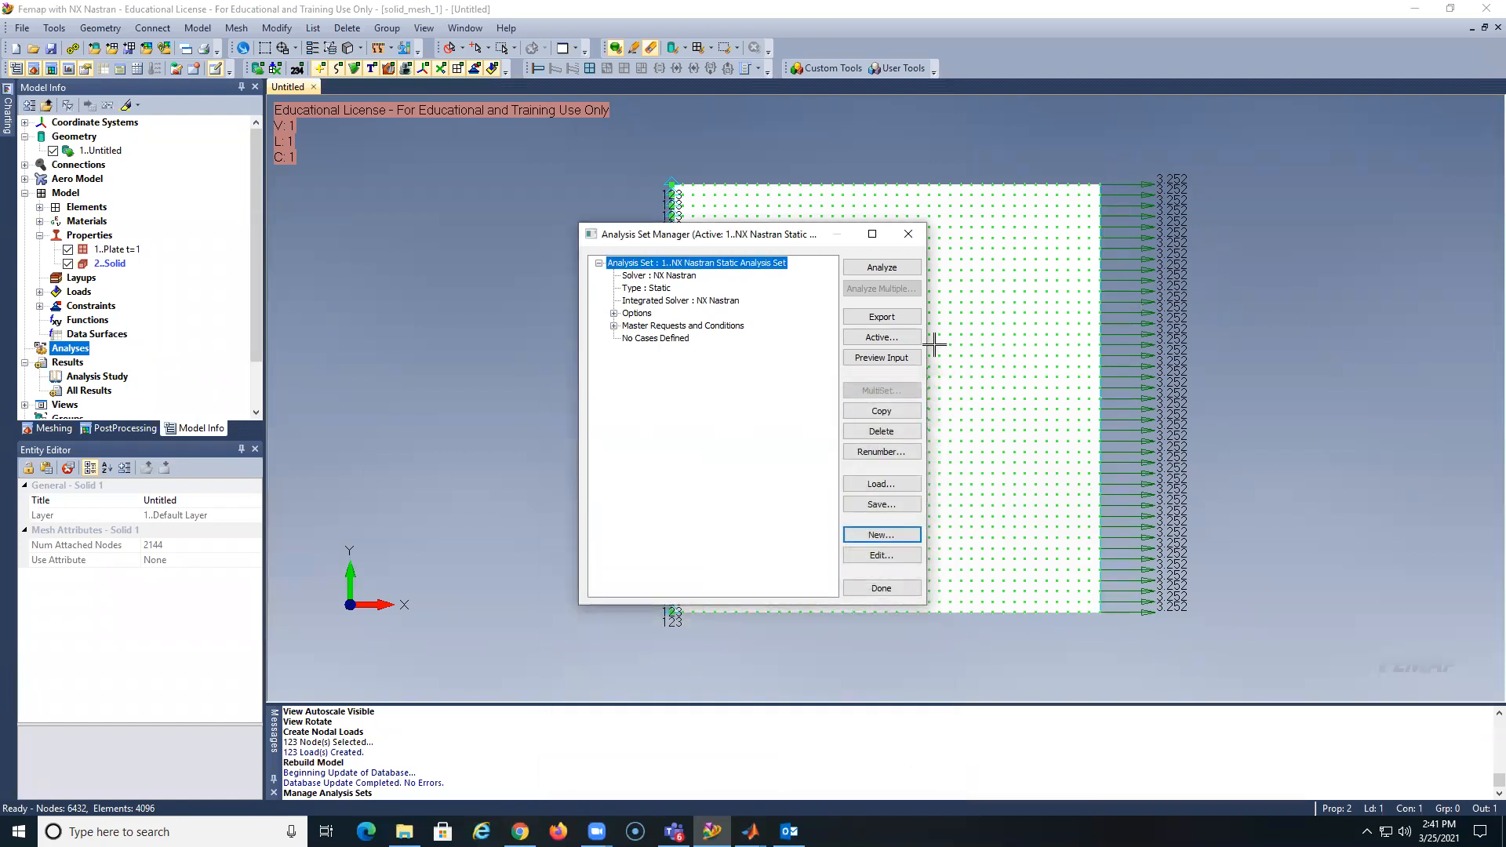
Run the static analysis and select its NX NASTRAN Case 1 output set in the model's results
left_click(884, 270)
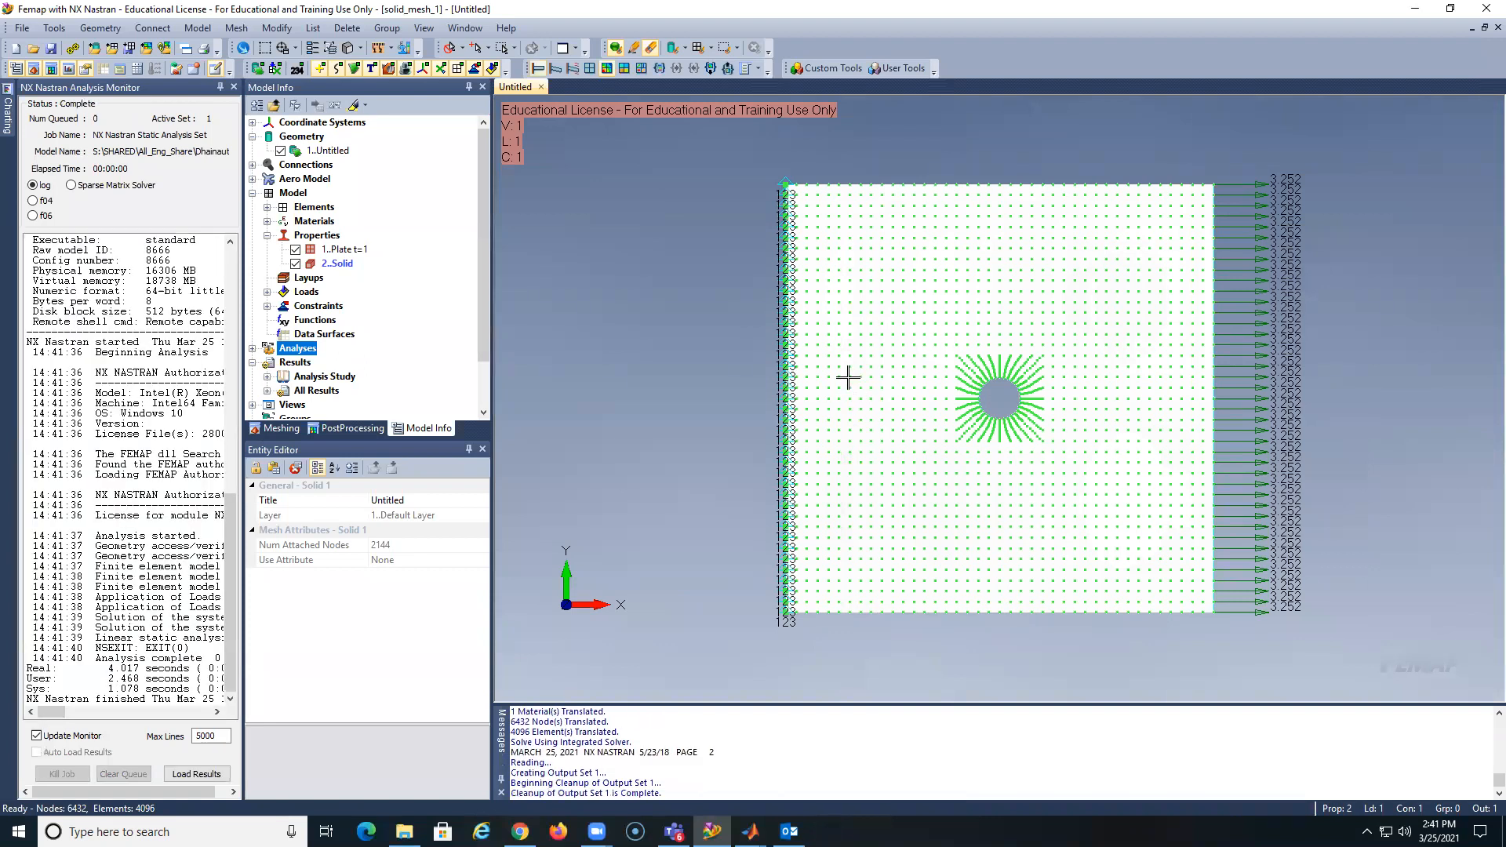
left_click(234, 87)
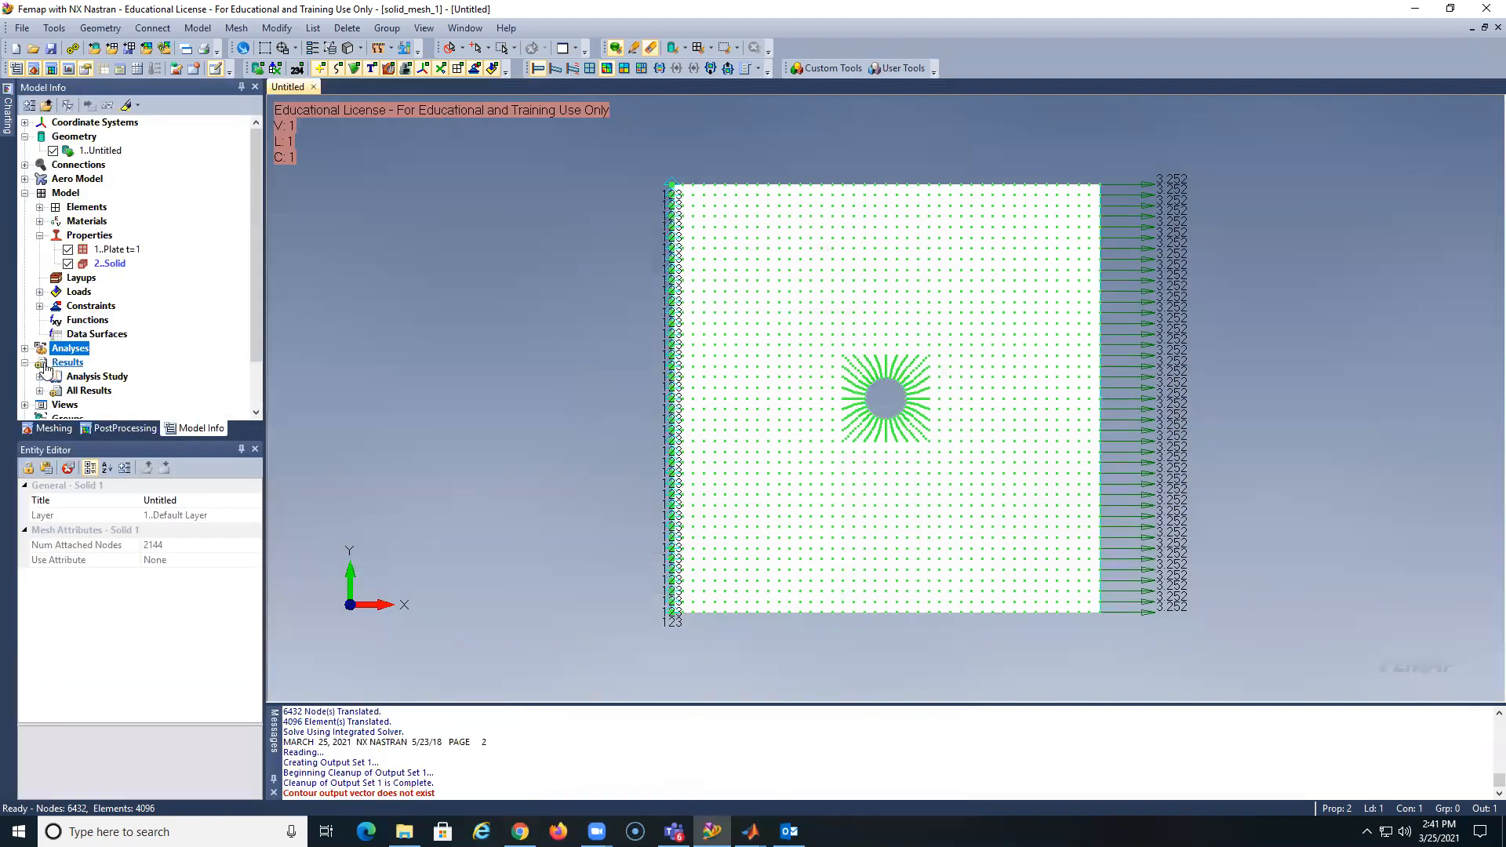
left_click(24, 350)
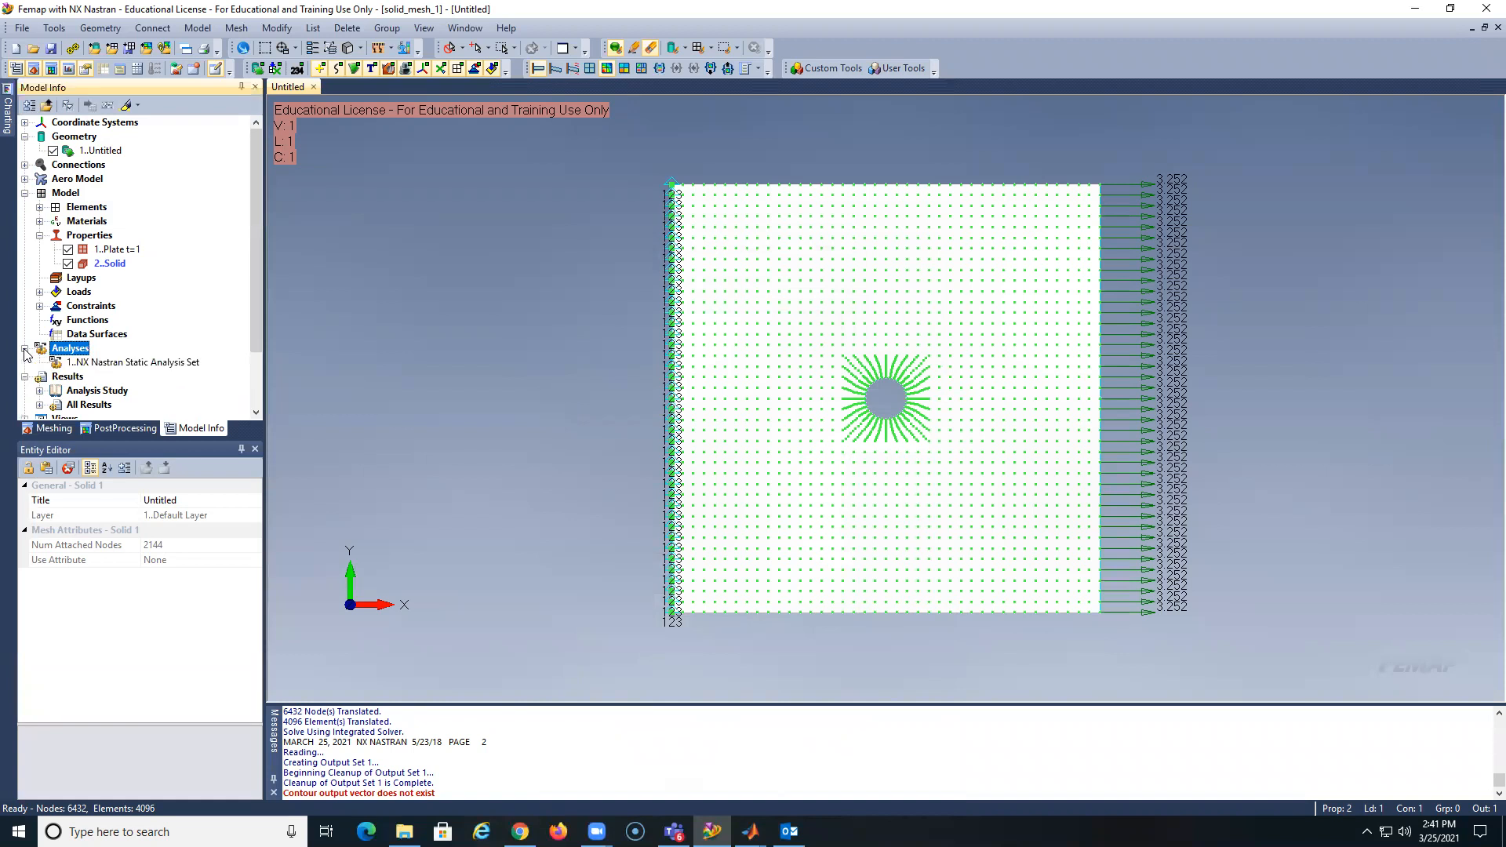
left_click(40, 405)
left_click_drag(258, 331, 251, 401)
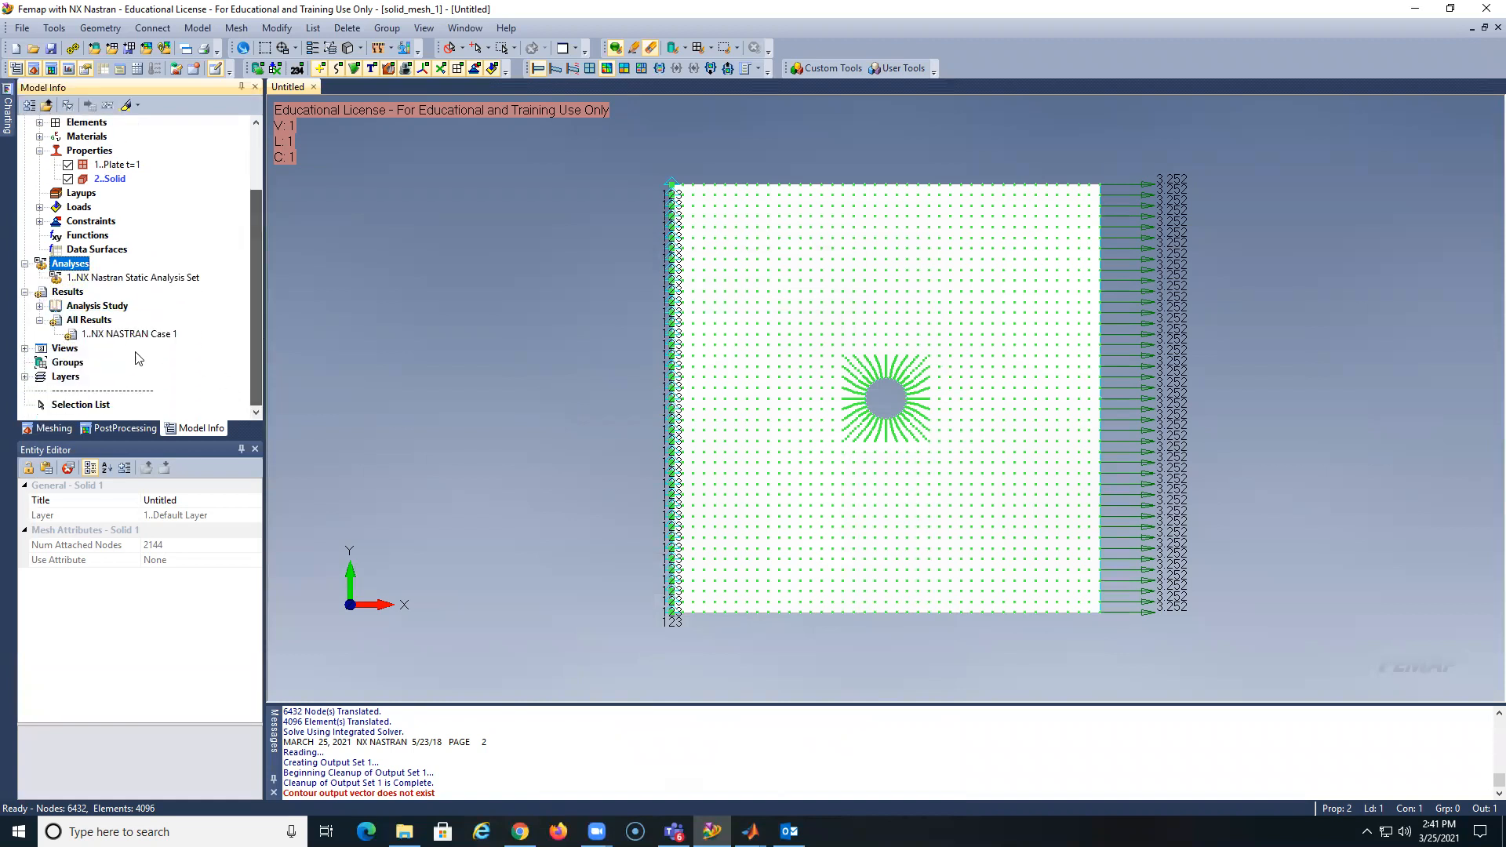
double_click(121, 335)
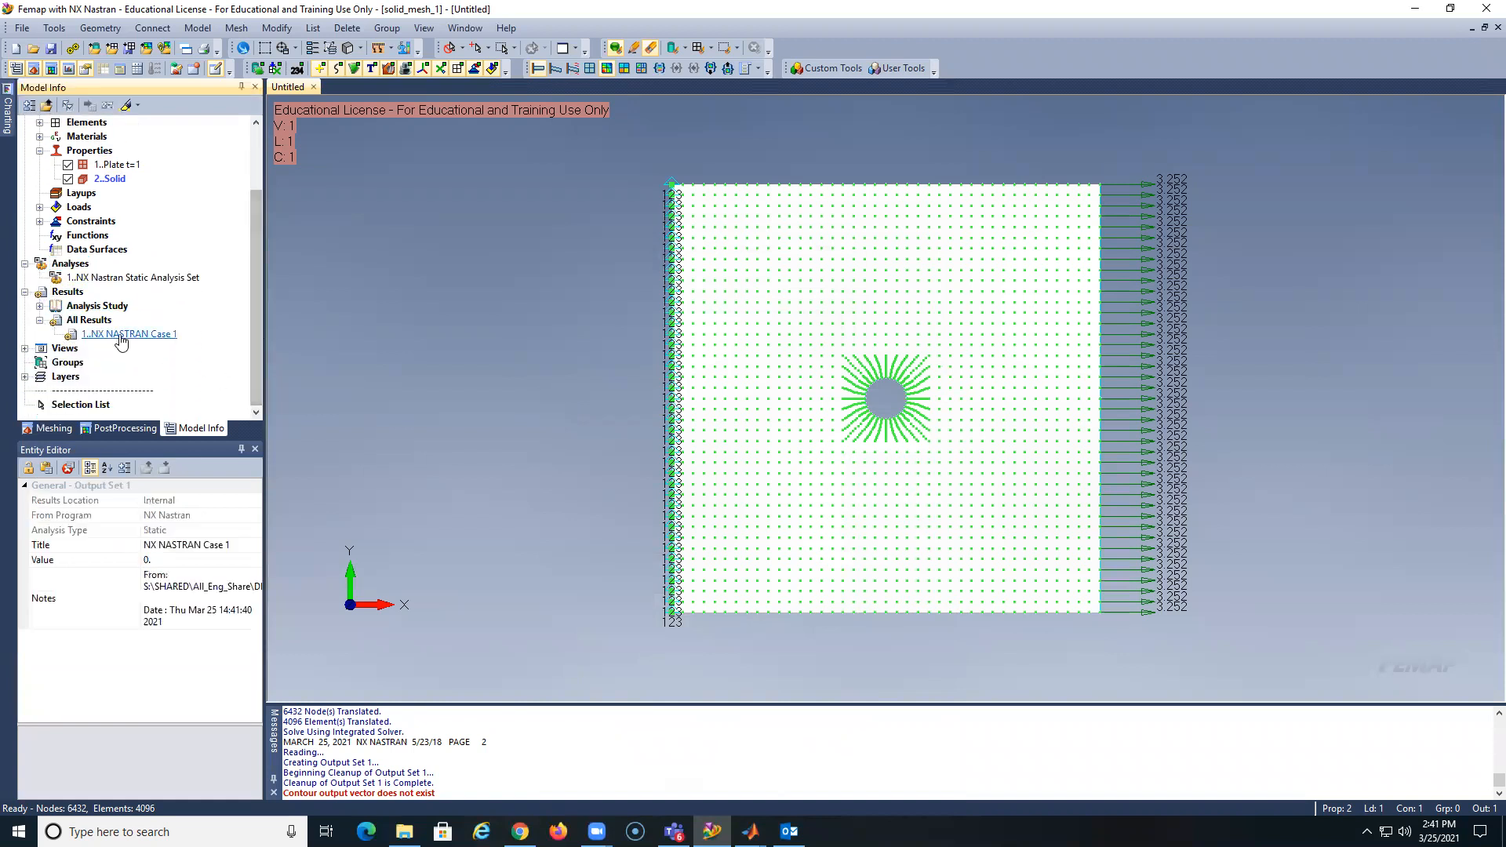
Display the undeformed plate with a contour of Solid X Normal Stress
left_click(470, 337)
key("F5")
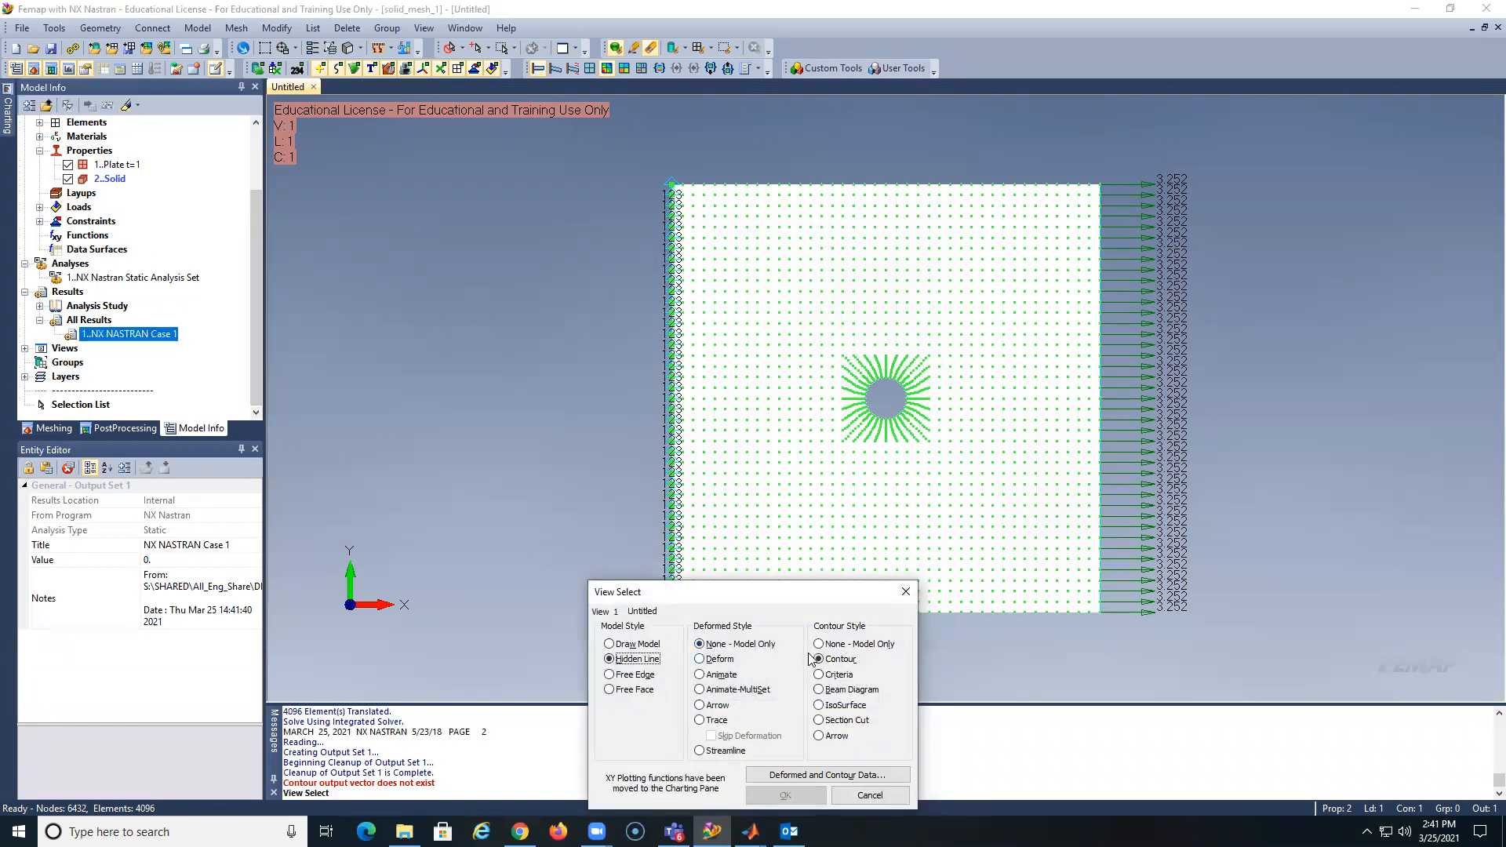
scroll(940, 442, "up", 5)
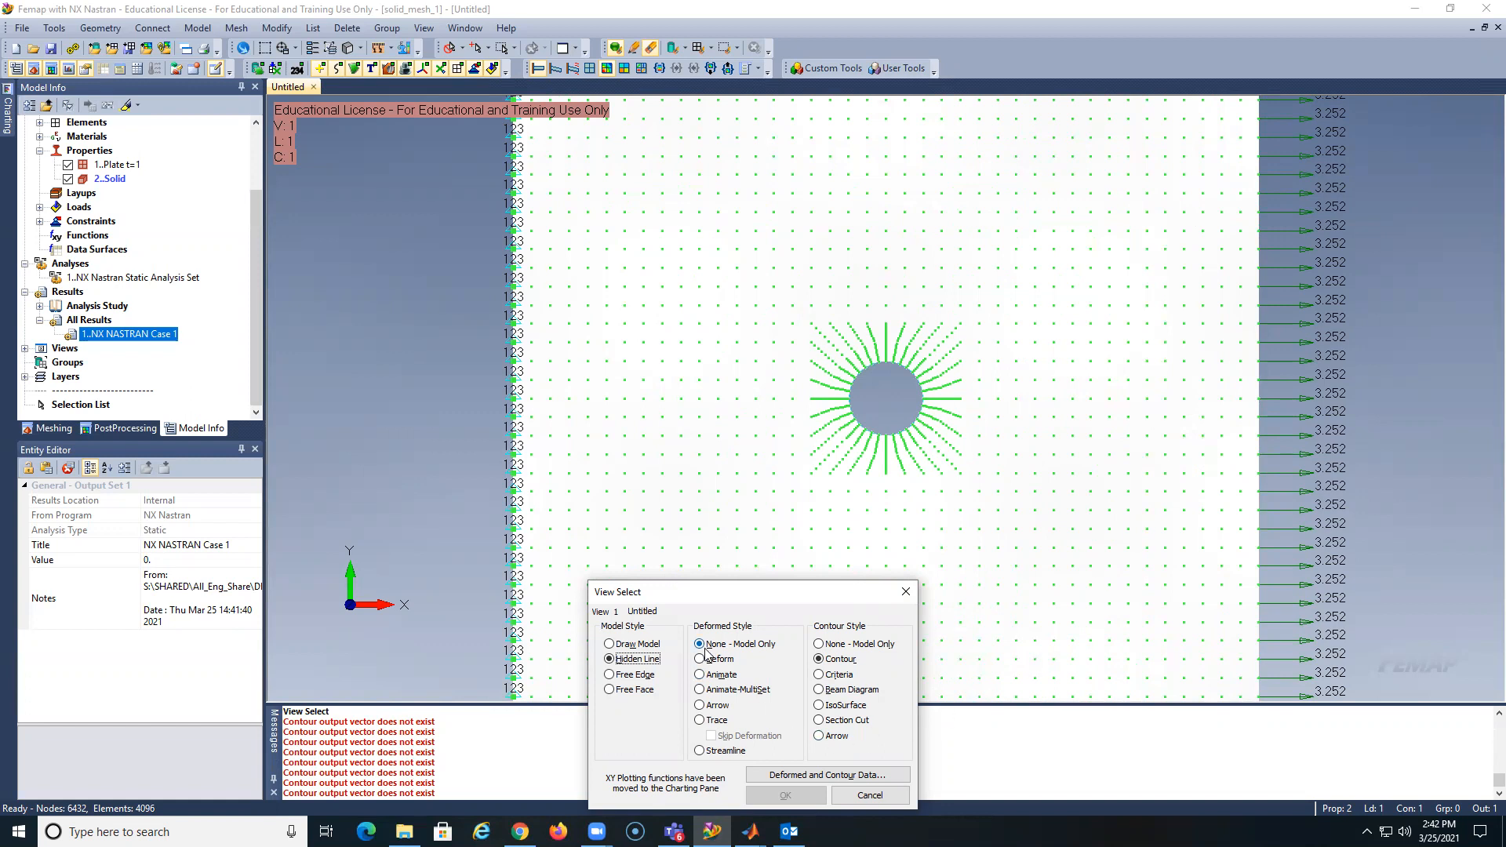
left_click(798, 776)
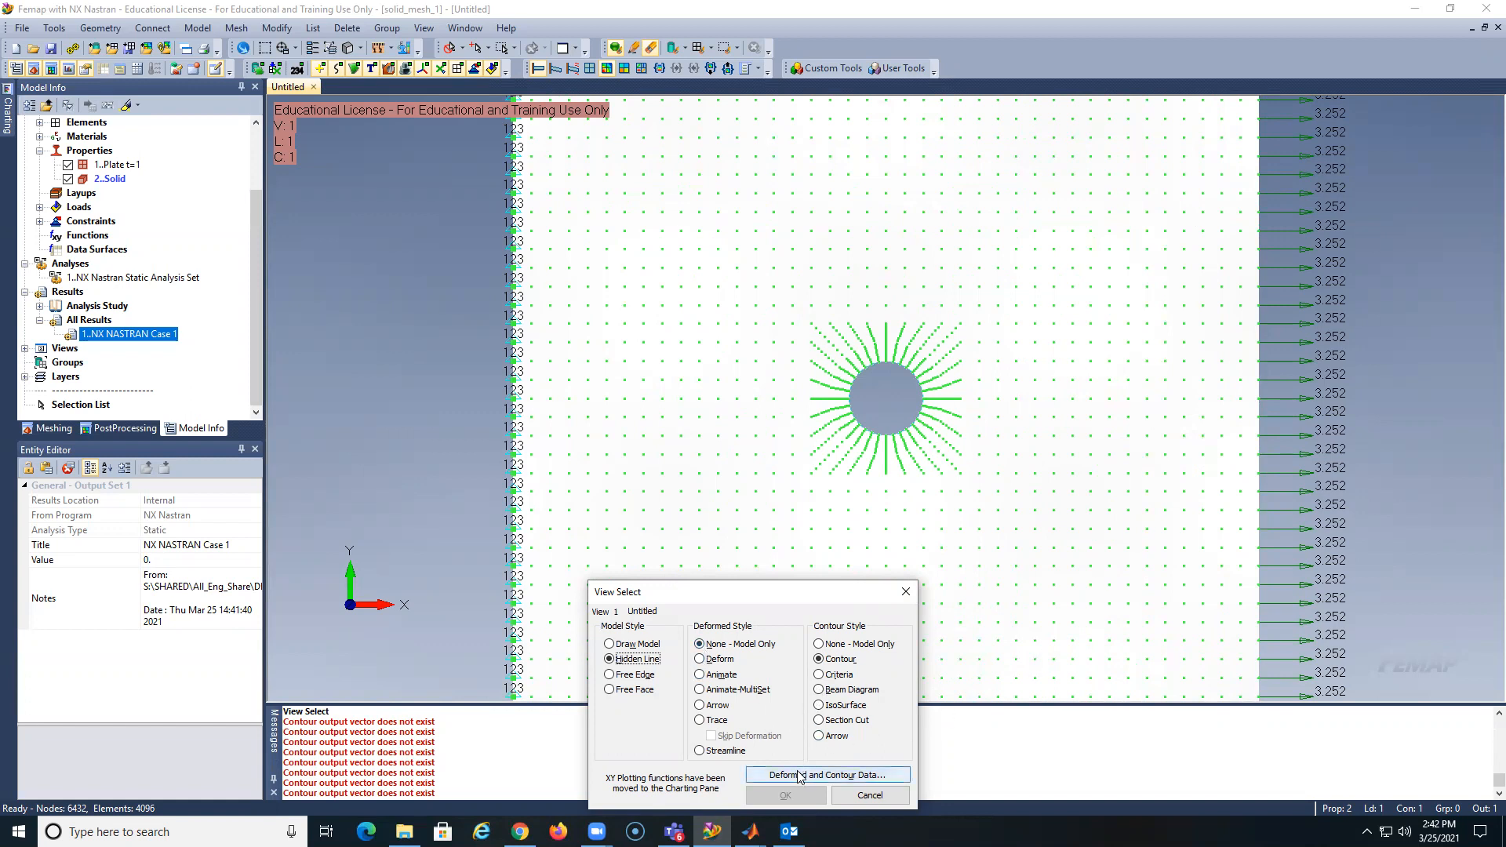
left_click(746, 723)
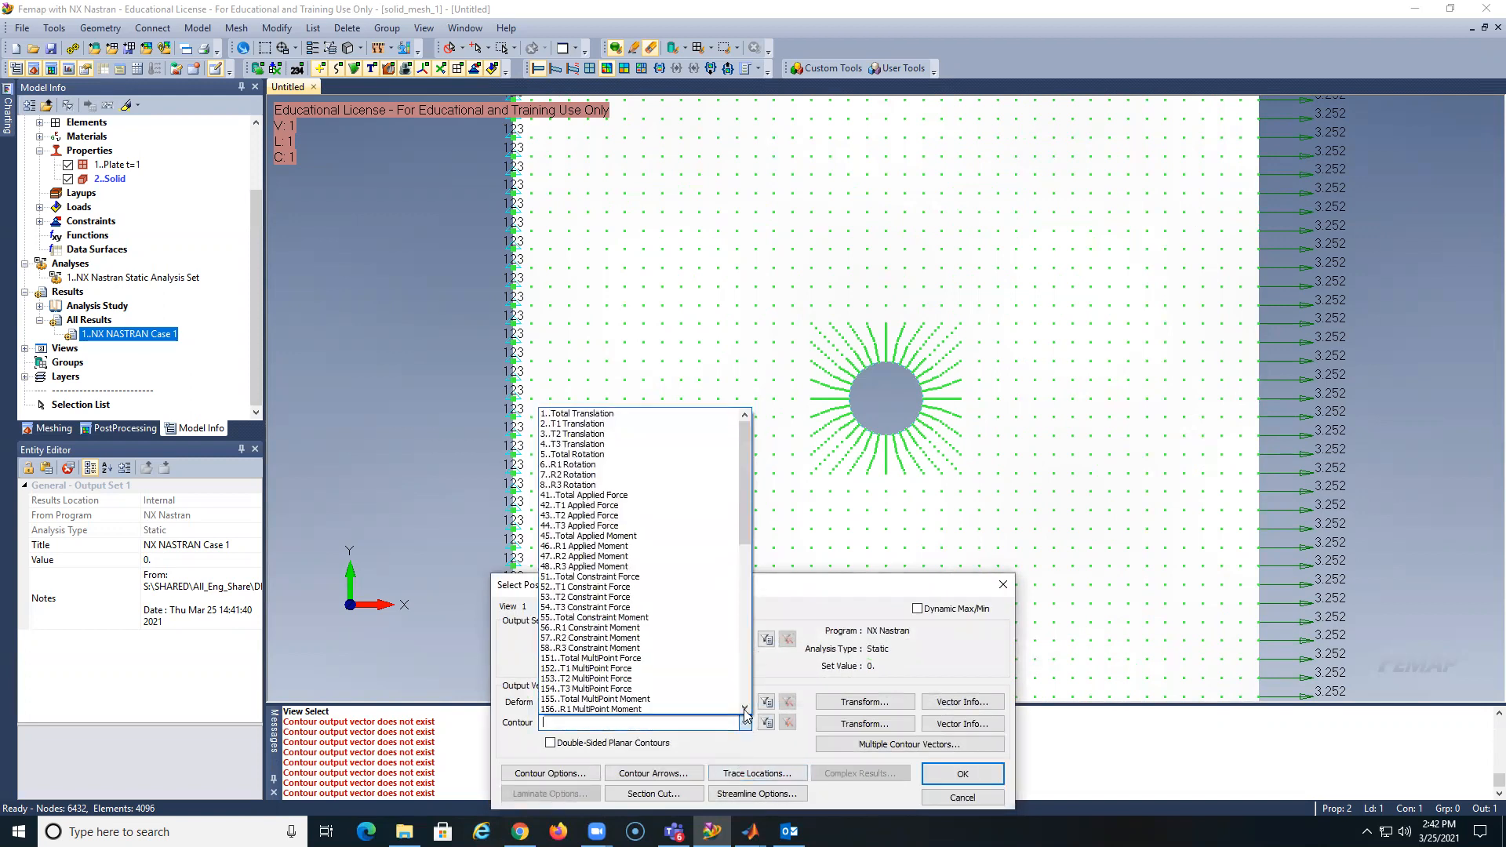
left_click_drag(739, 529, 739, 677)
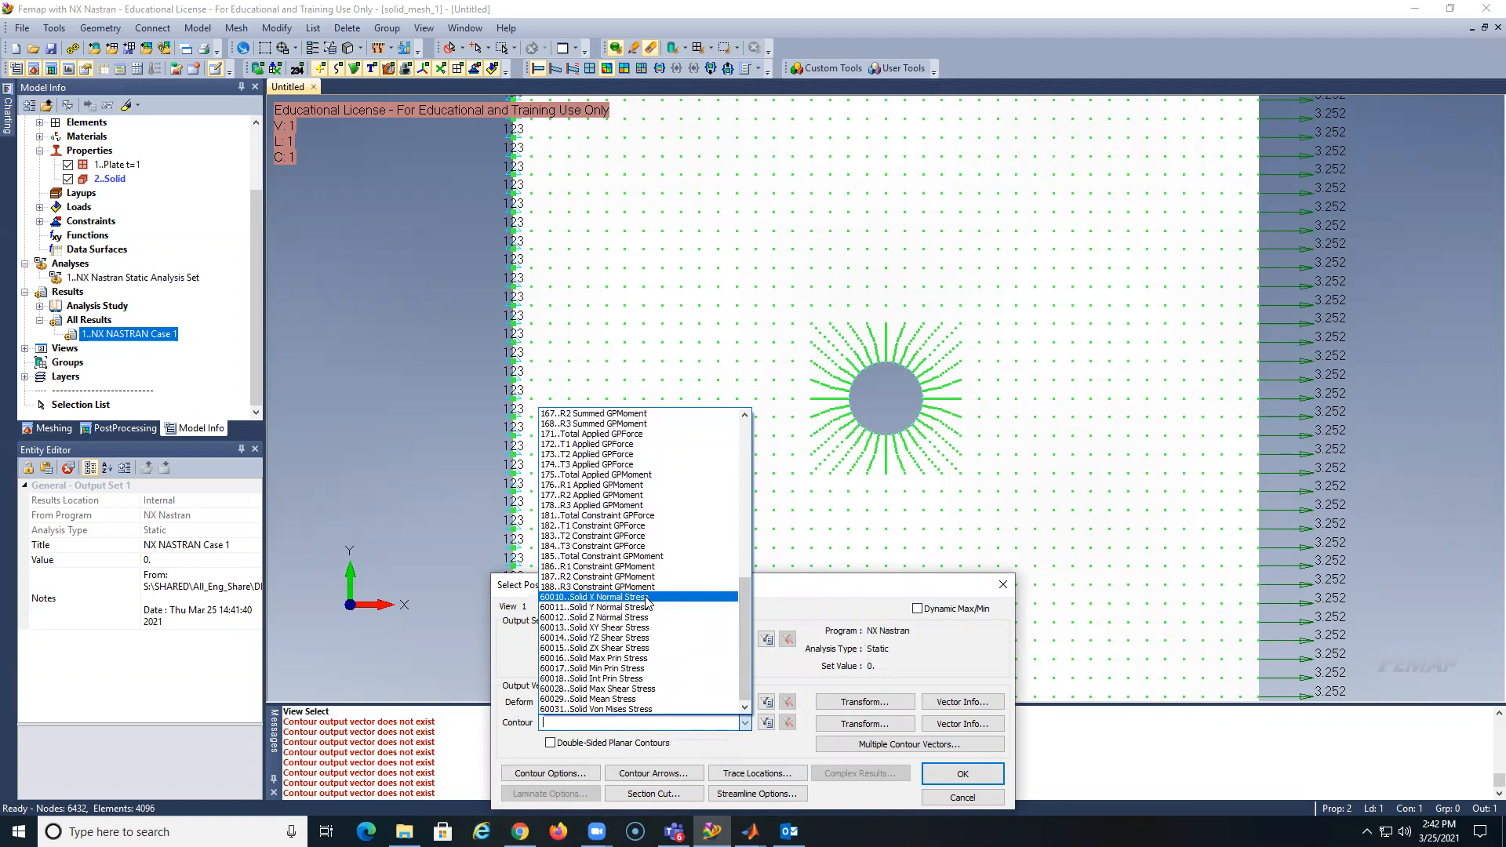
left_click(596, 607)
left_click(962, 775)
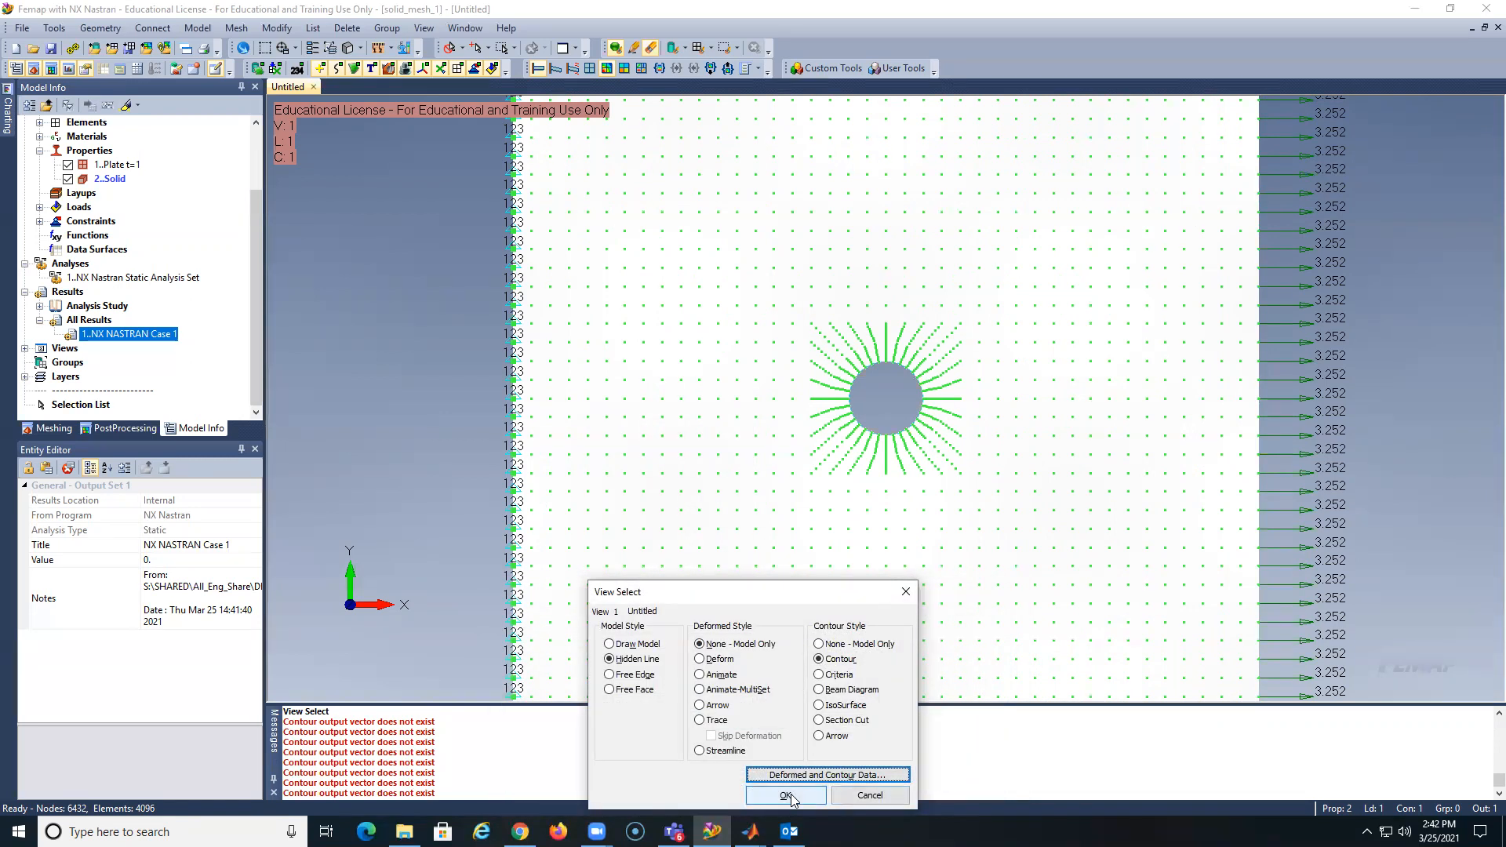
left_click(791, 795)
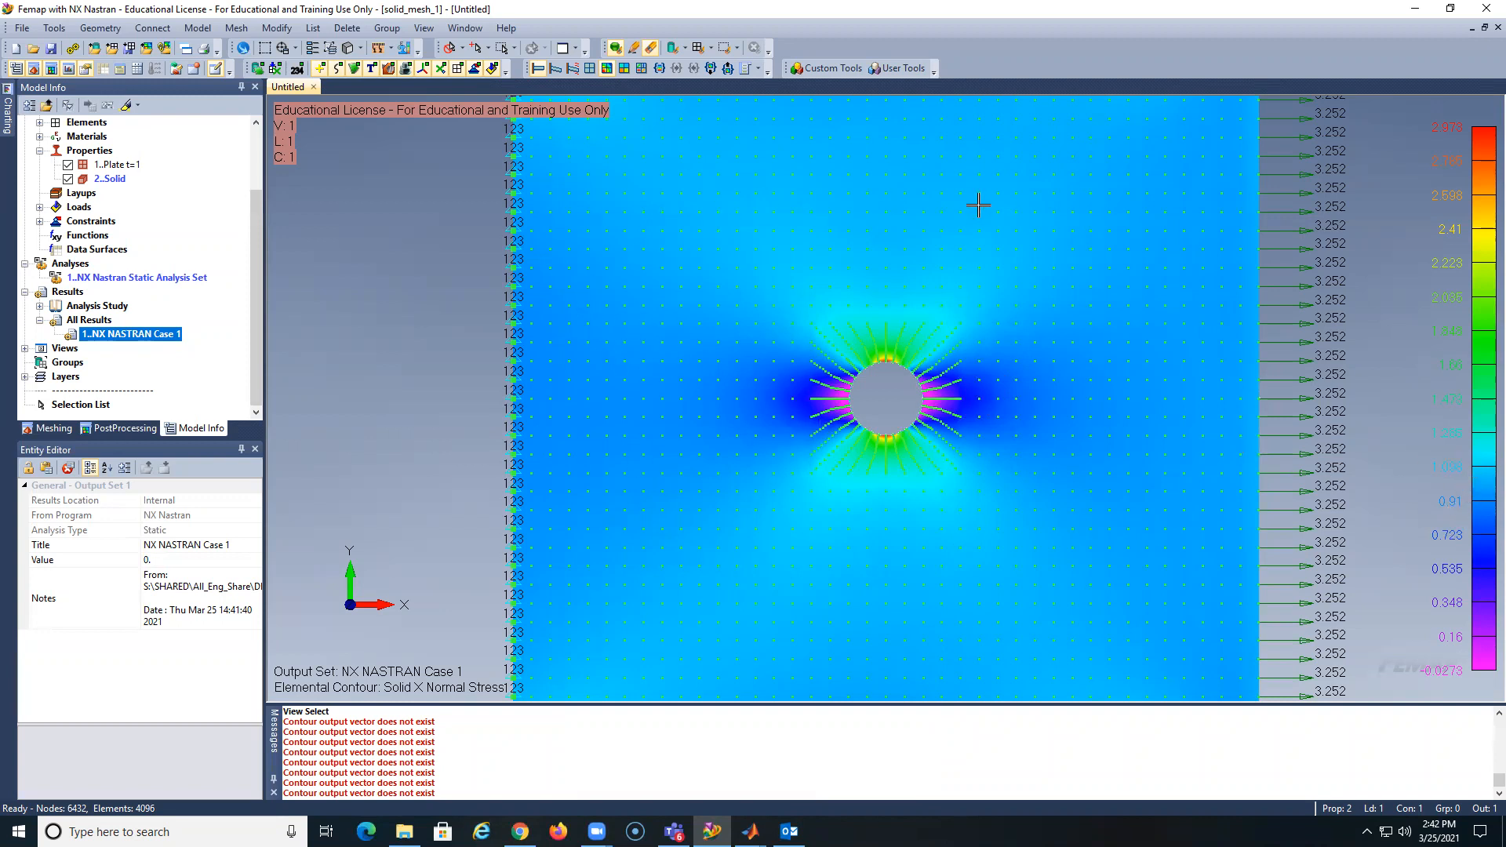
Hide the node markers and examine the X normal stress contour around the hole
left_click(441, 69)
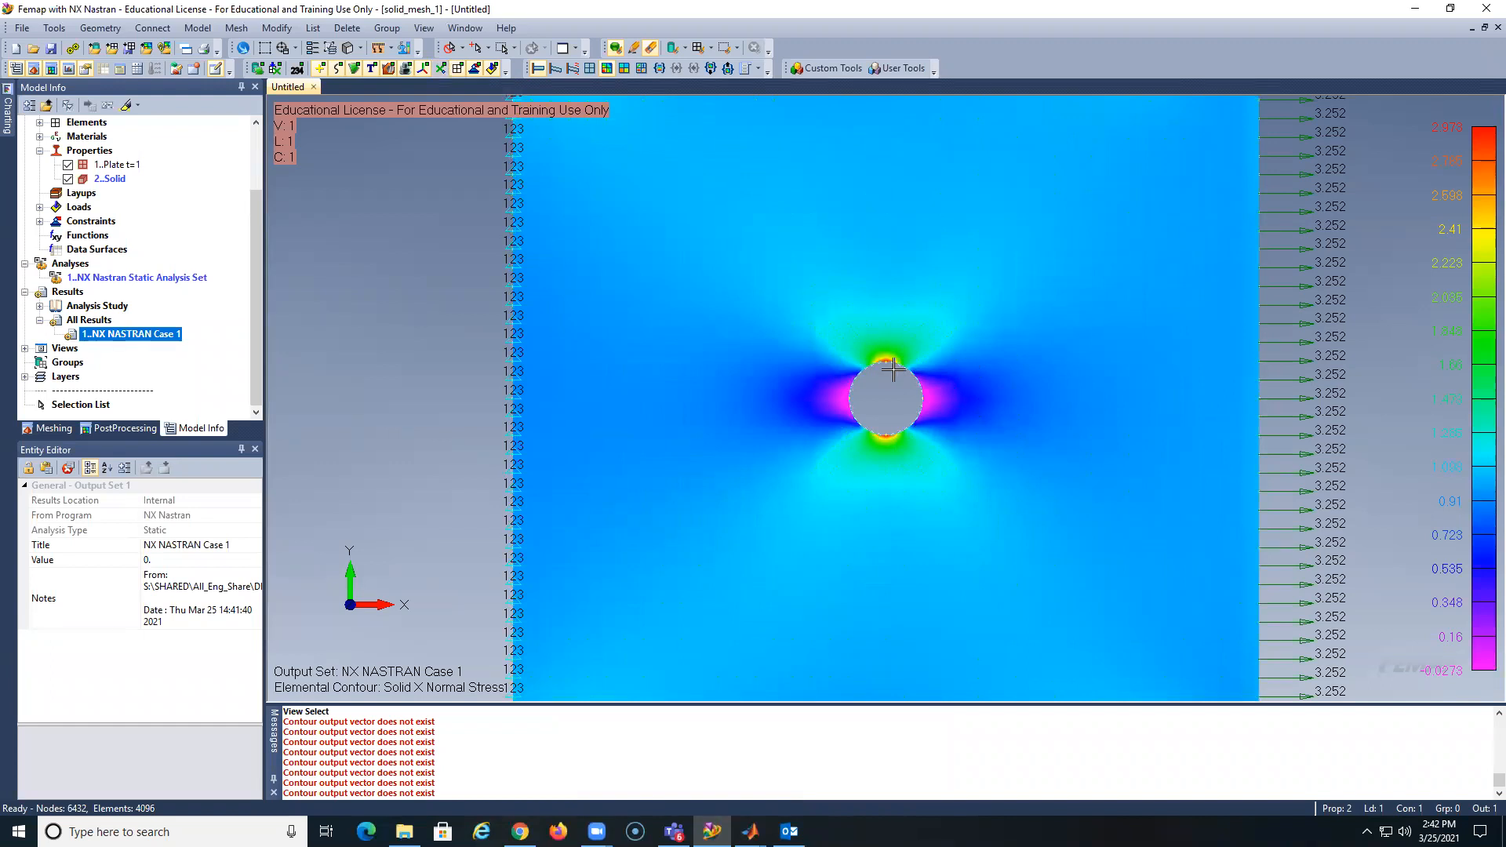
scroll(893, 371, "up", 5)
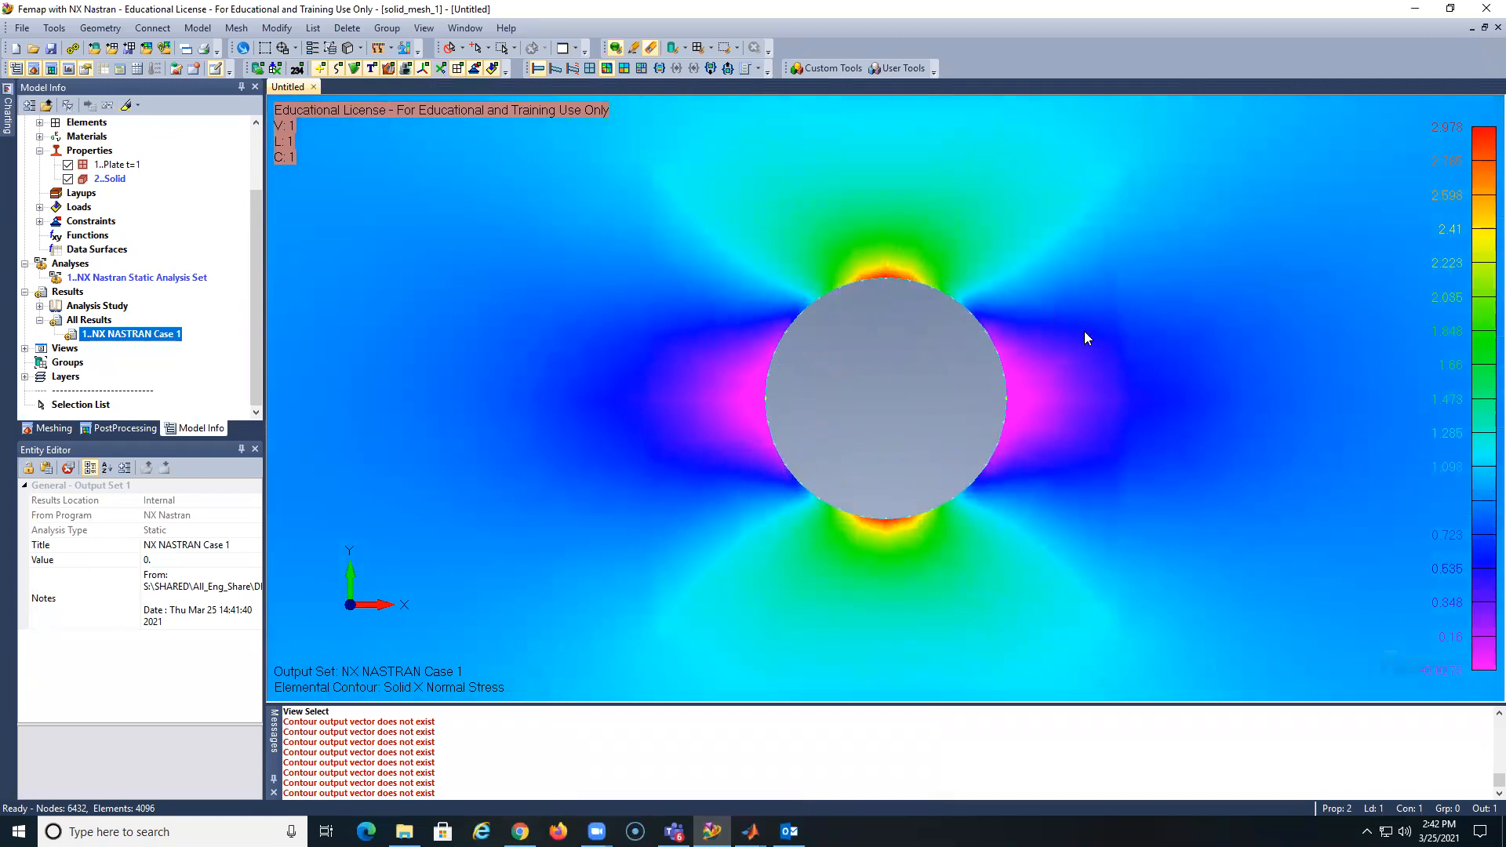
scroll(1086, 333, "down", 2)
scroll(1088, 336, "down", 2)
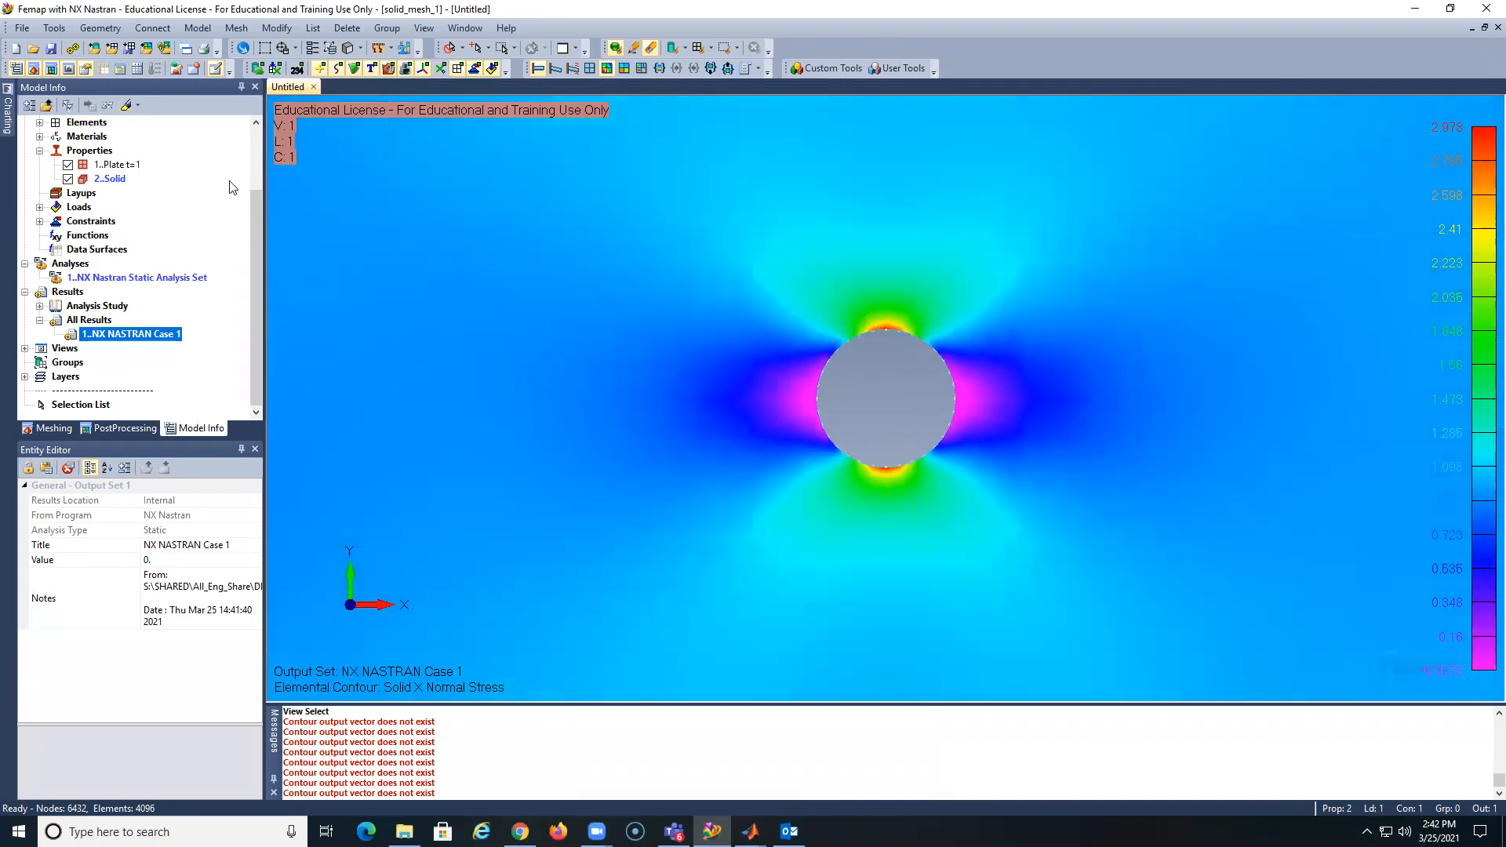
scroll(257, 299, "up", 2)
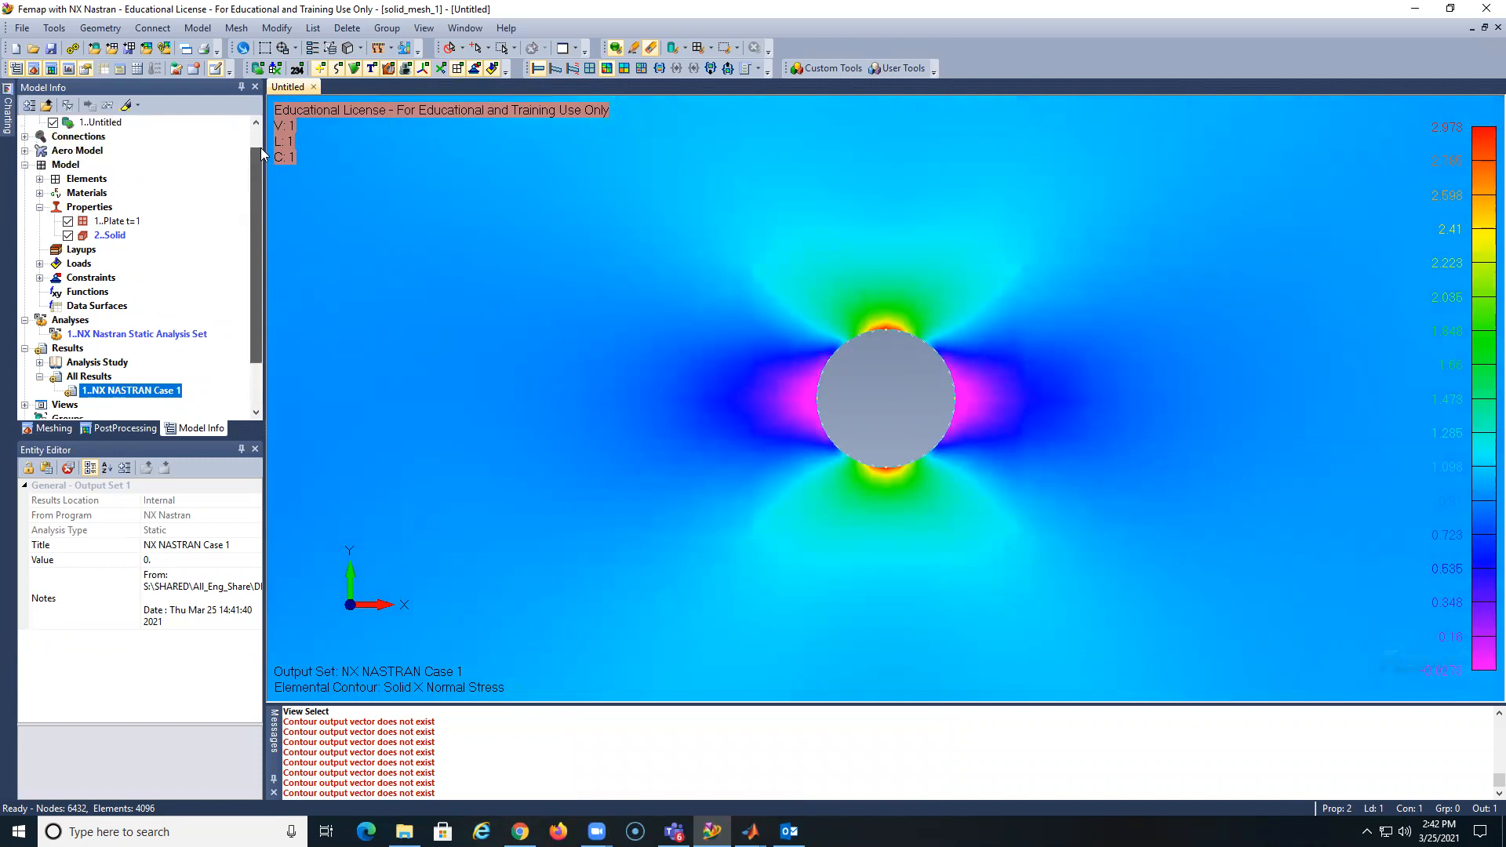
Hide the Untitled solid geometry so only the meshed plate with its X normal stress contour is shown
left_click(99, 150)
left_click(53, 150)
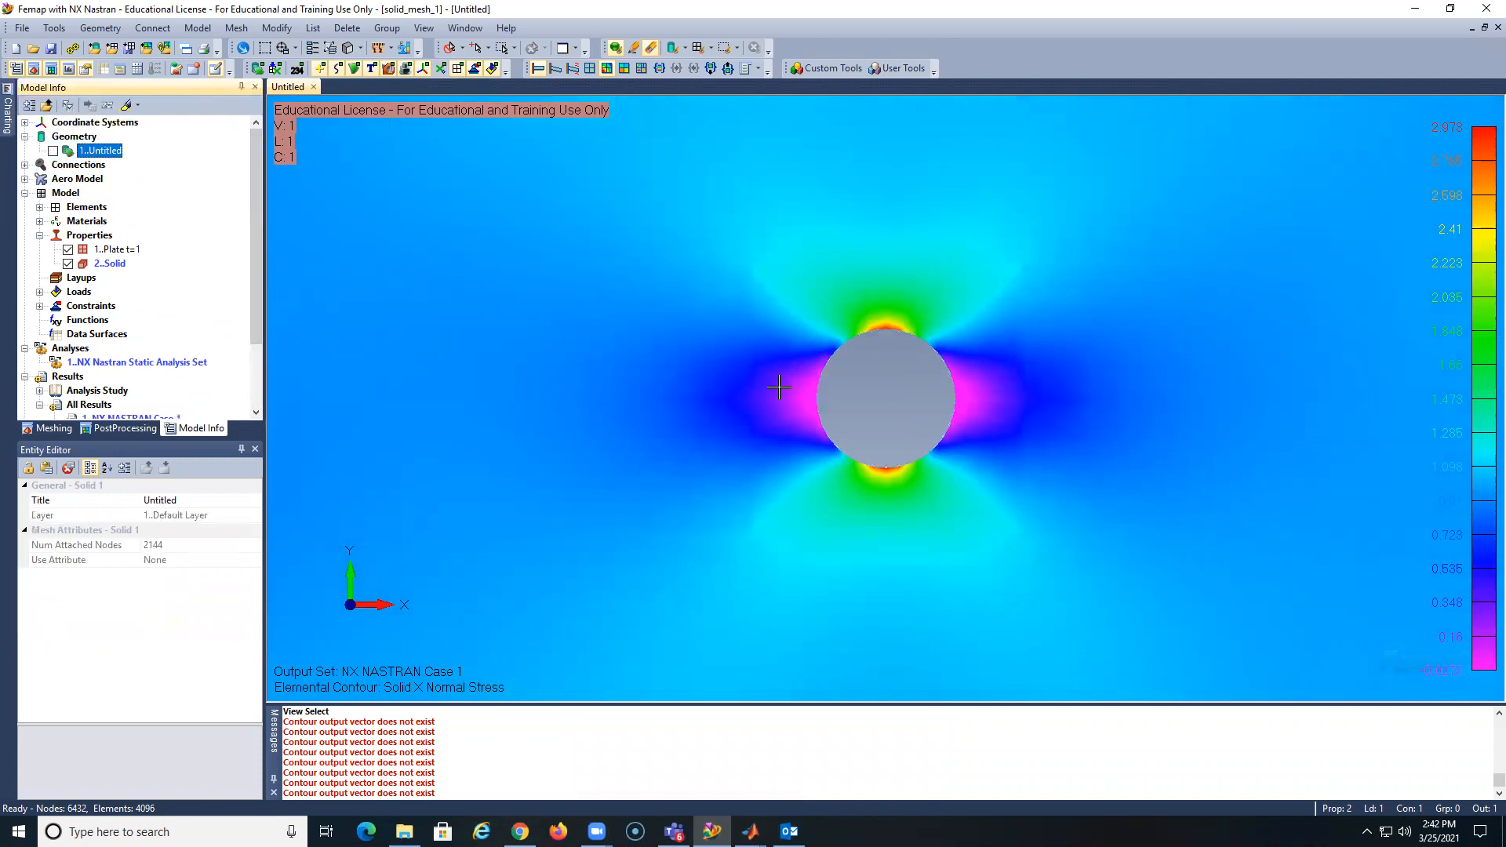
scroll(779, 387, "down", 3)
mouse_move(734, 386)
middle_mouse_down()
mouse_move(1072, 382)
mouse_move(737, 373)
middle_mouse_up()
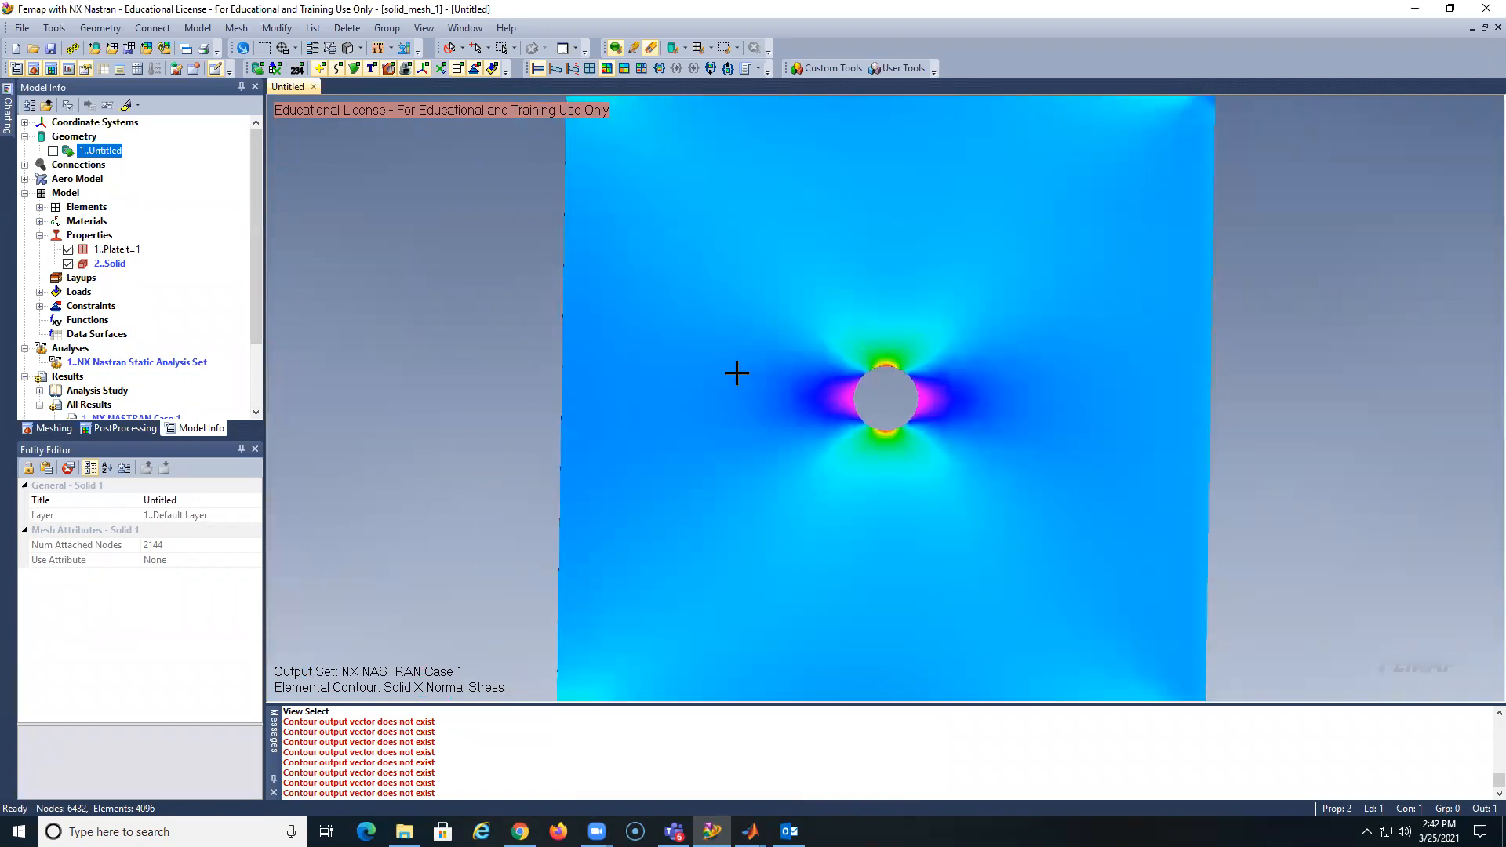
middle_click_drag(945, 380, 911, 421)
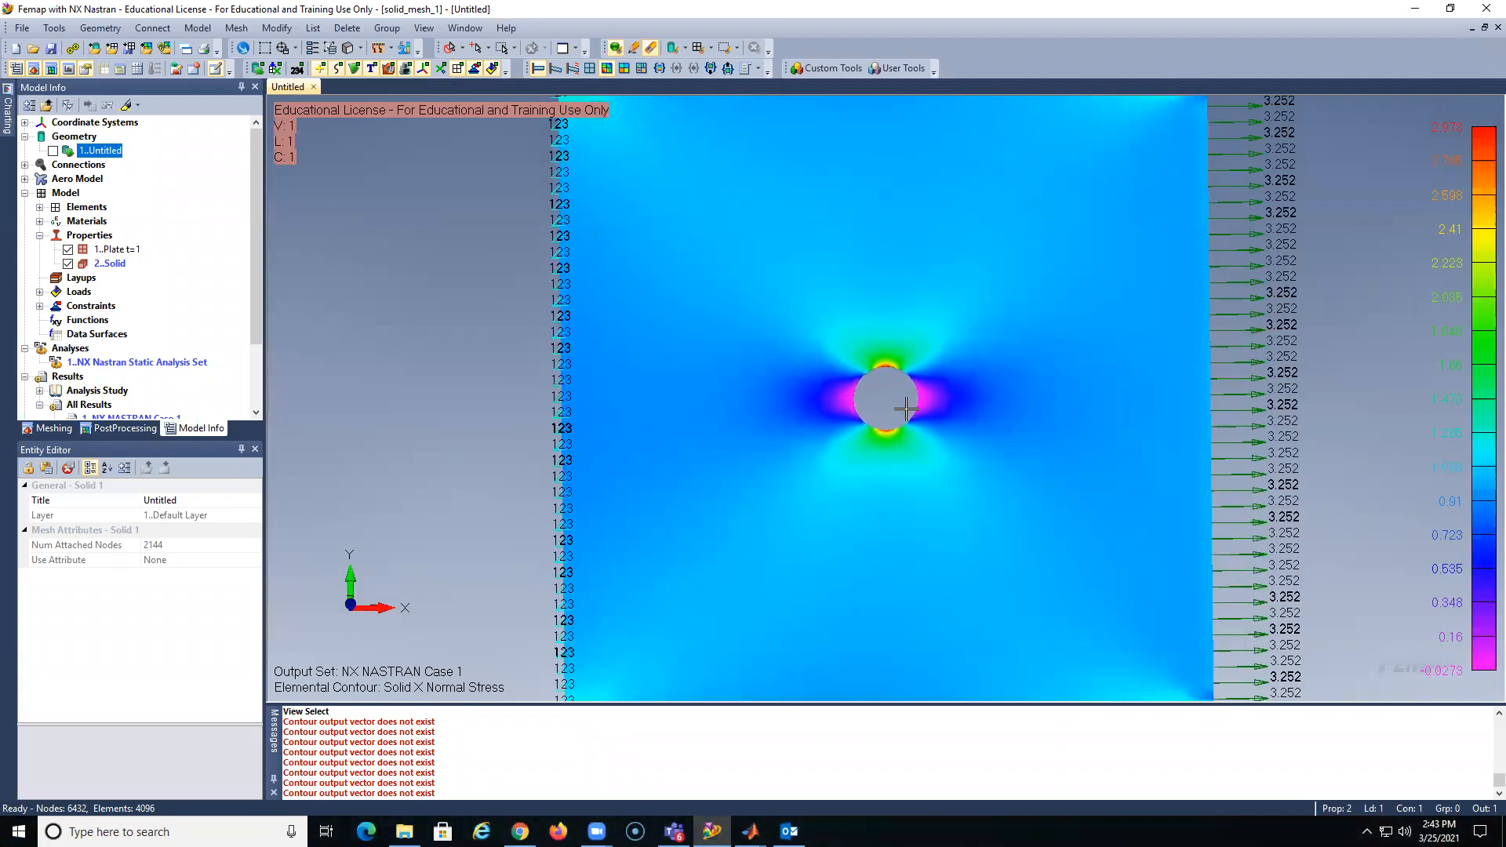
Change the contour output vector to 60031..Solid Von Mises Stress and inspect the stress distribution over the plate and around the hole
key("F5")
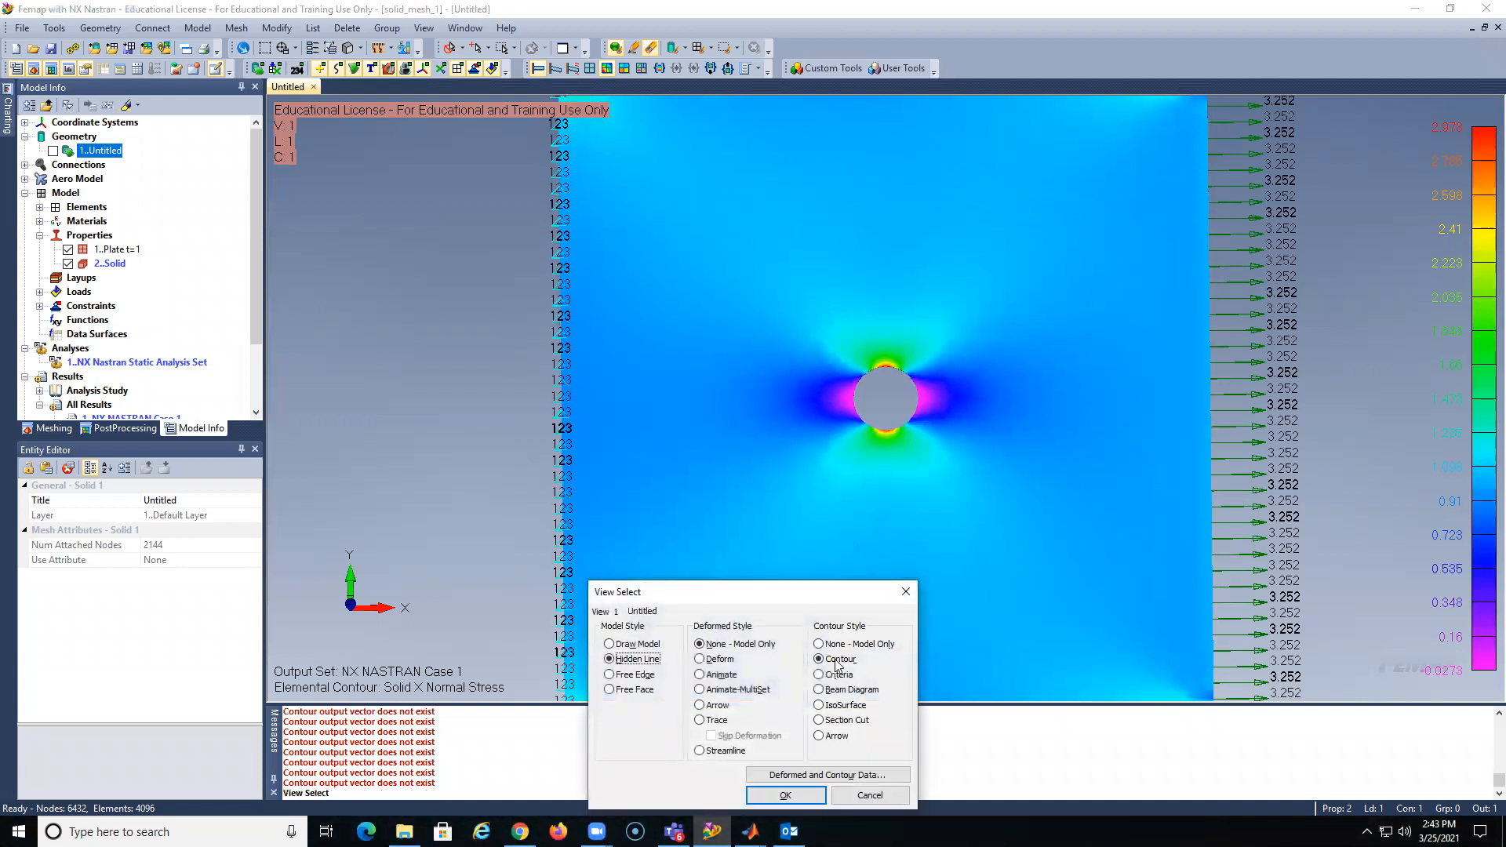
left_click(794, 775)
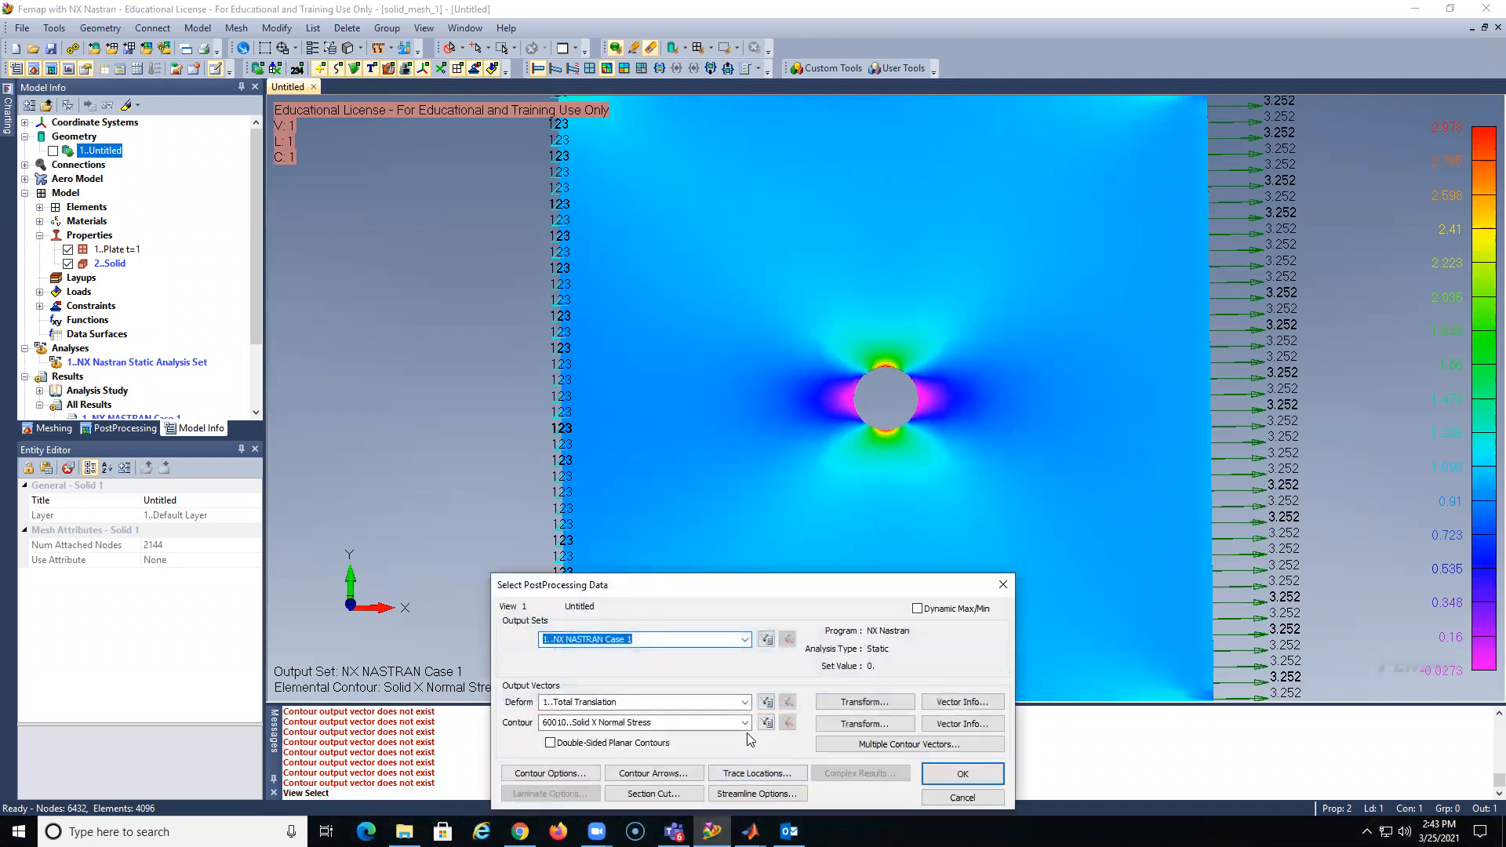
left_click(746, 722)
scroll(745, 620, "down", 2)
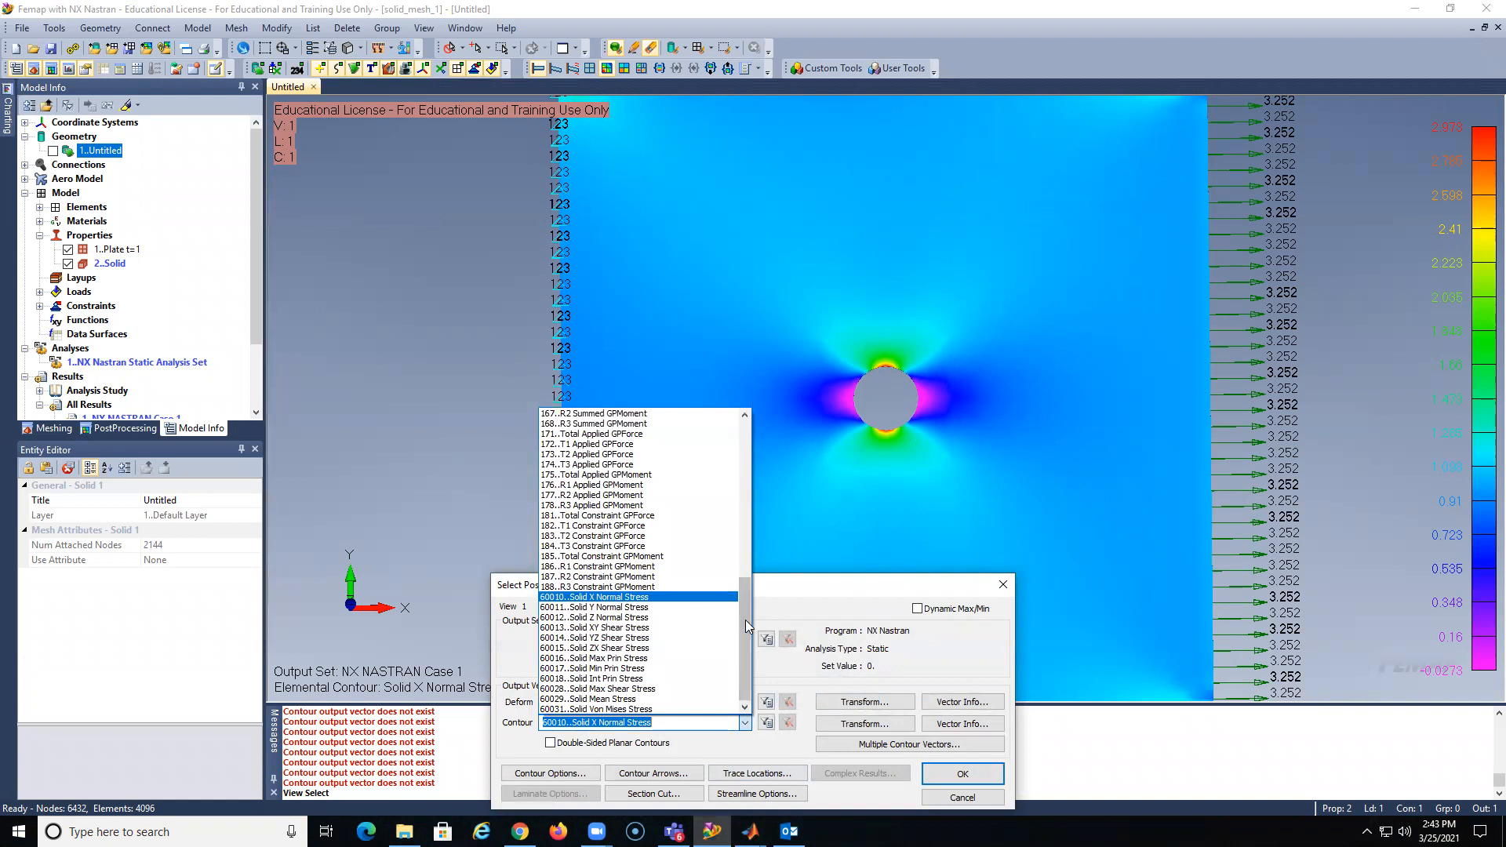
left_click(637, 705)
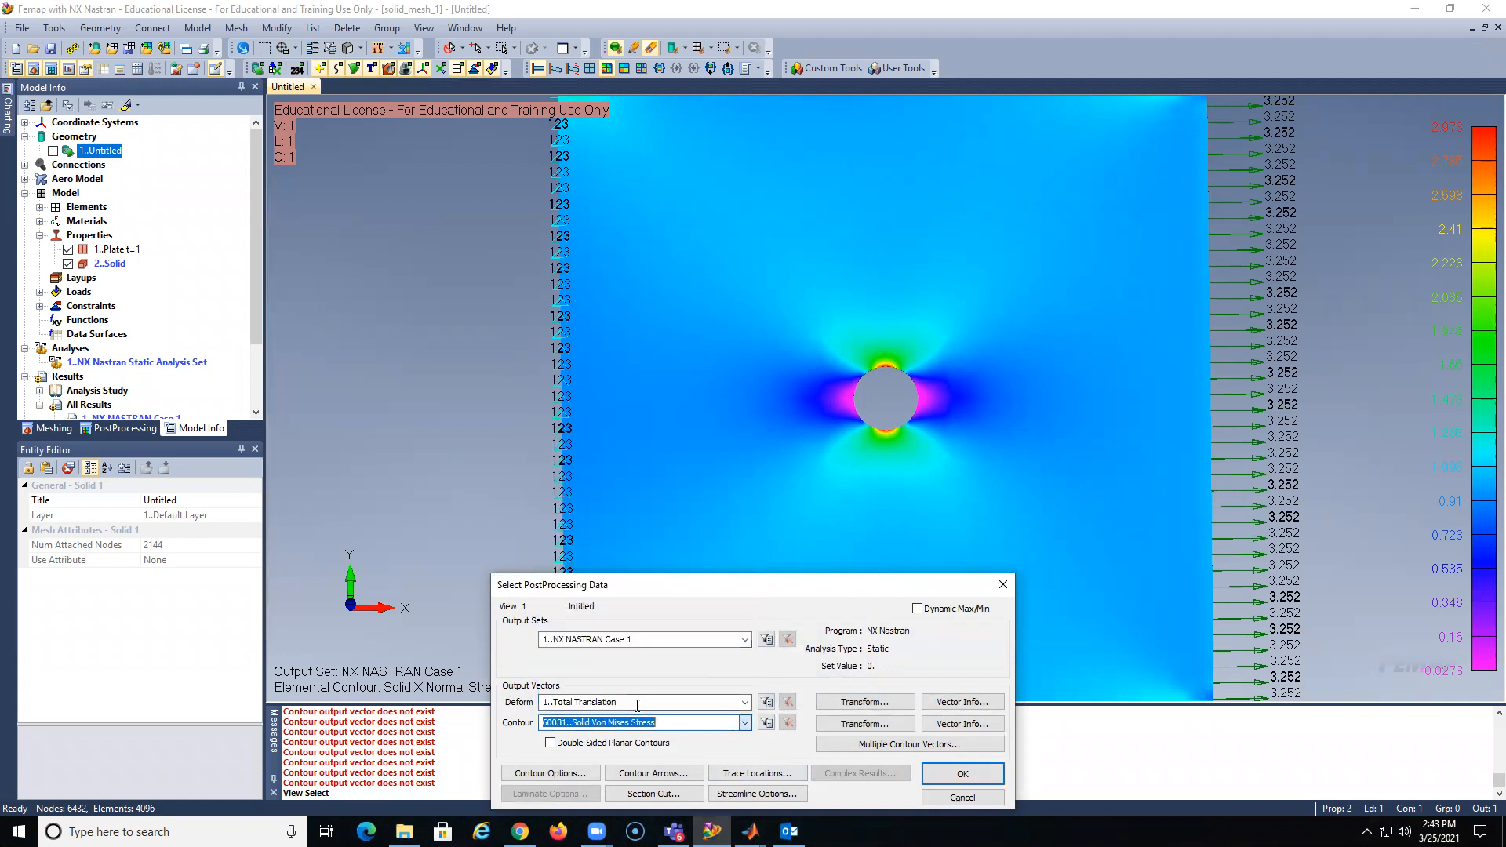
left_click(932, 775)
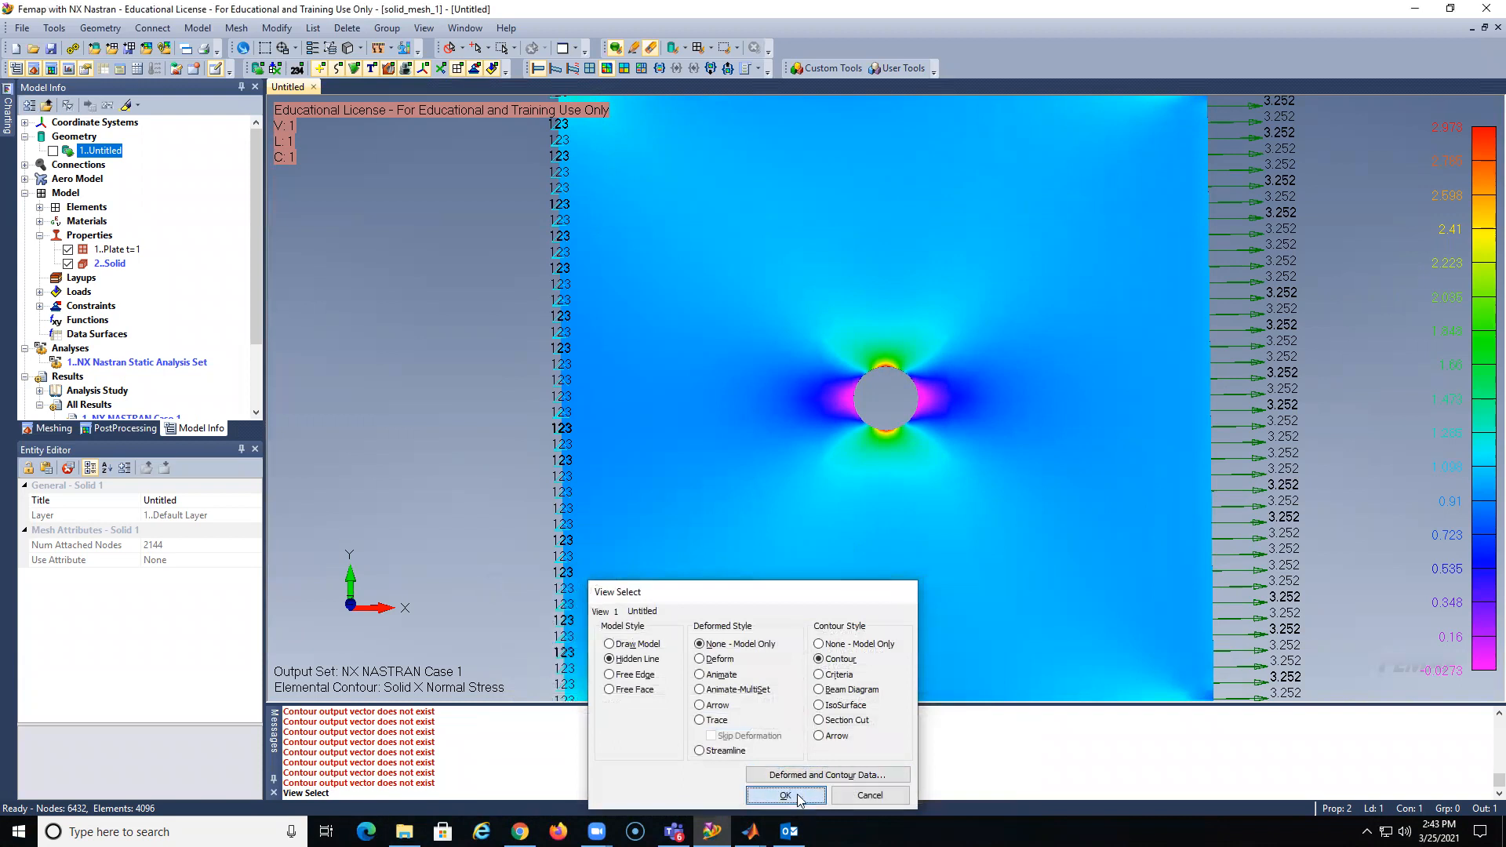
left_click(799, 796)
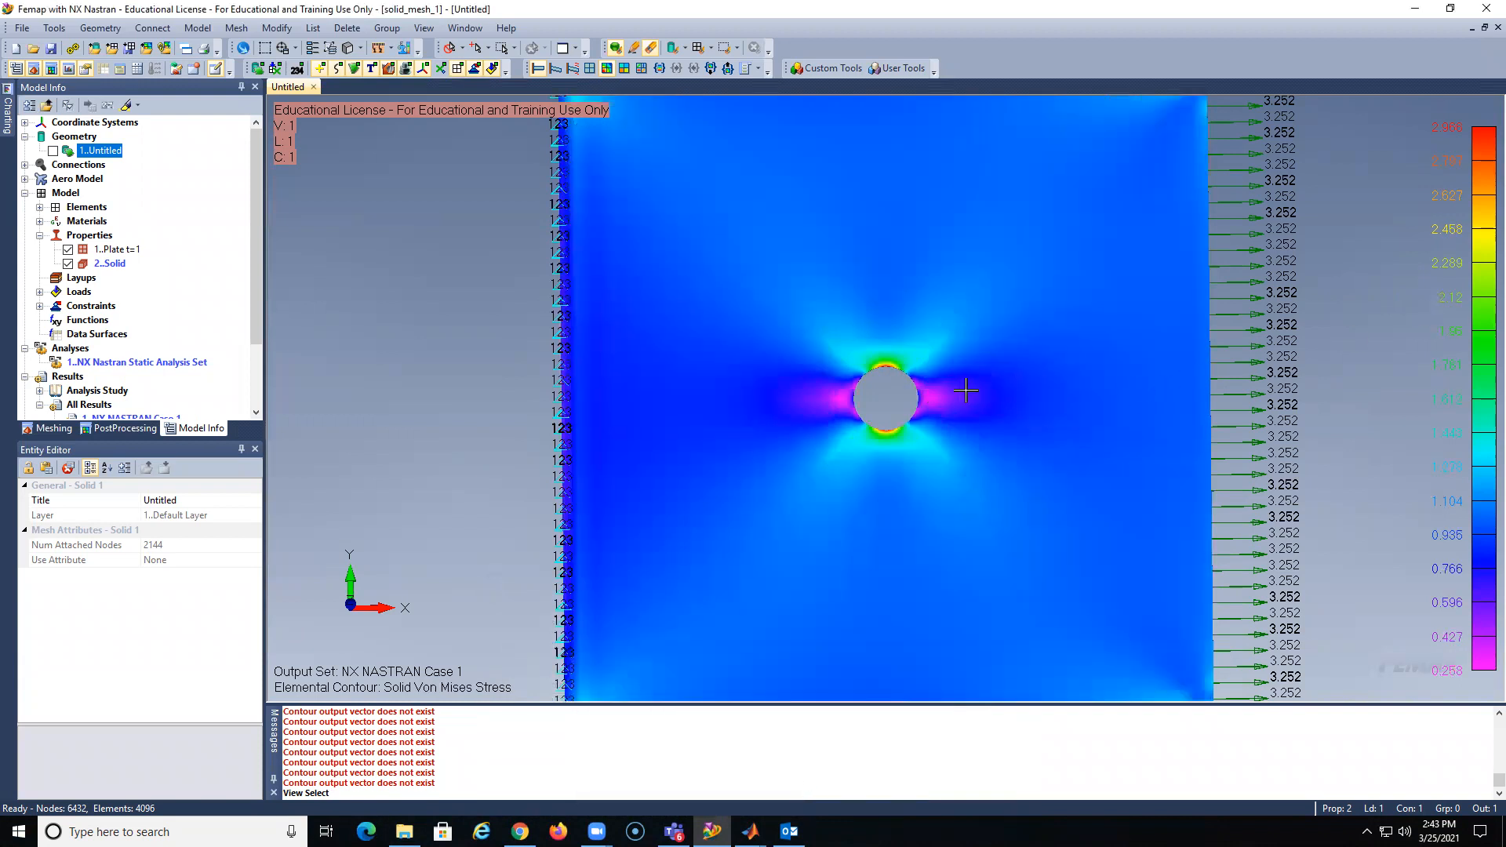
scroll(1101, 338, "down", 1)
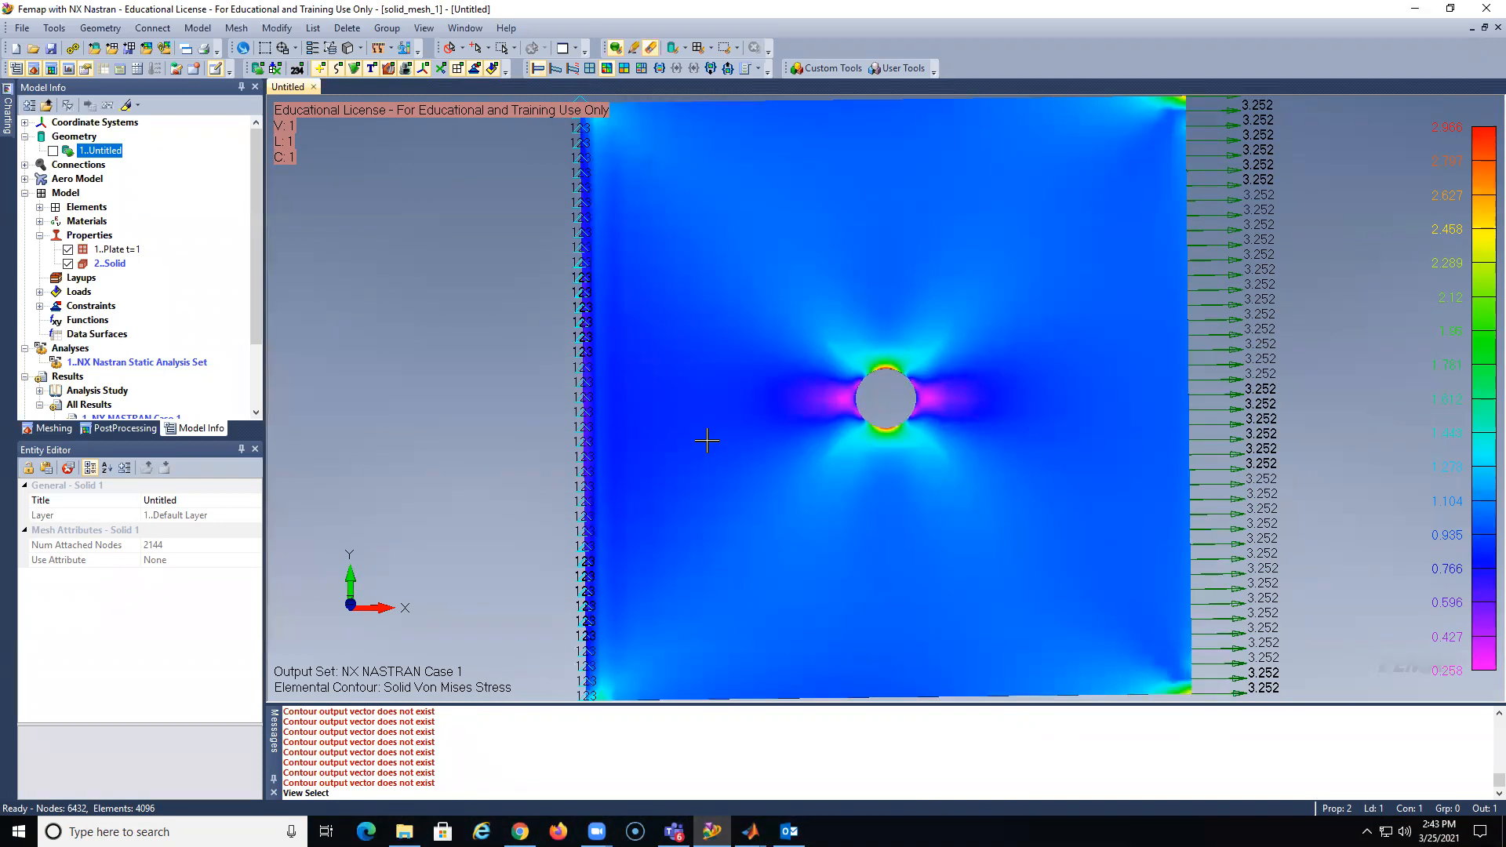
scroll(711, 429, "down", 2)
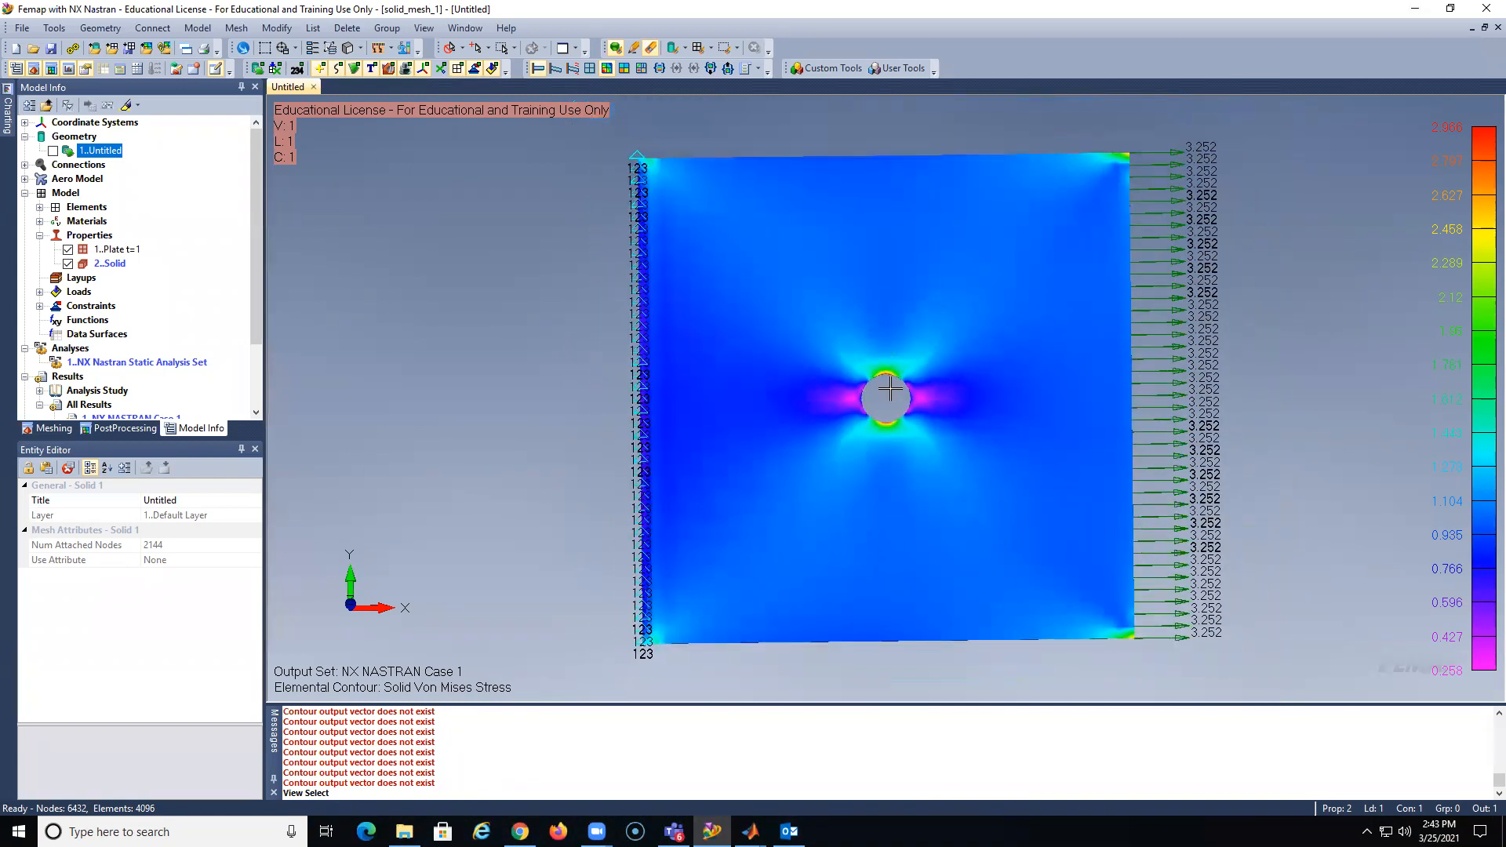
scroll(880, 393, "up", 3)
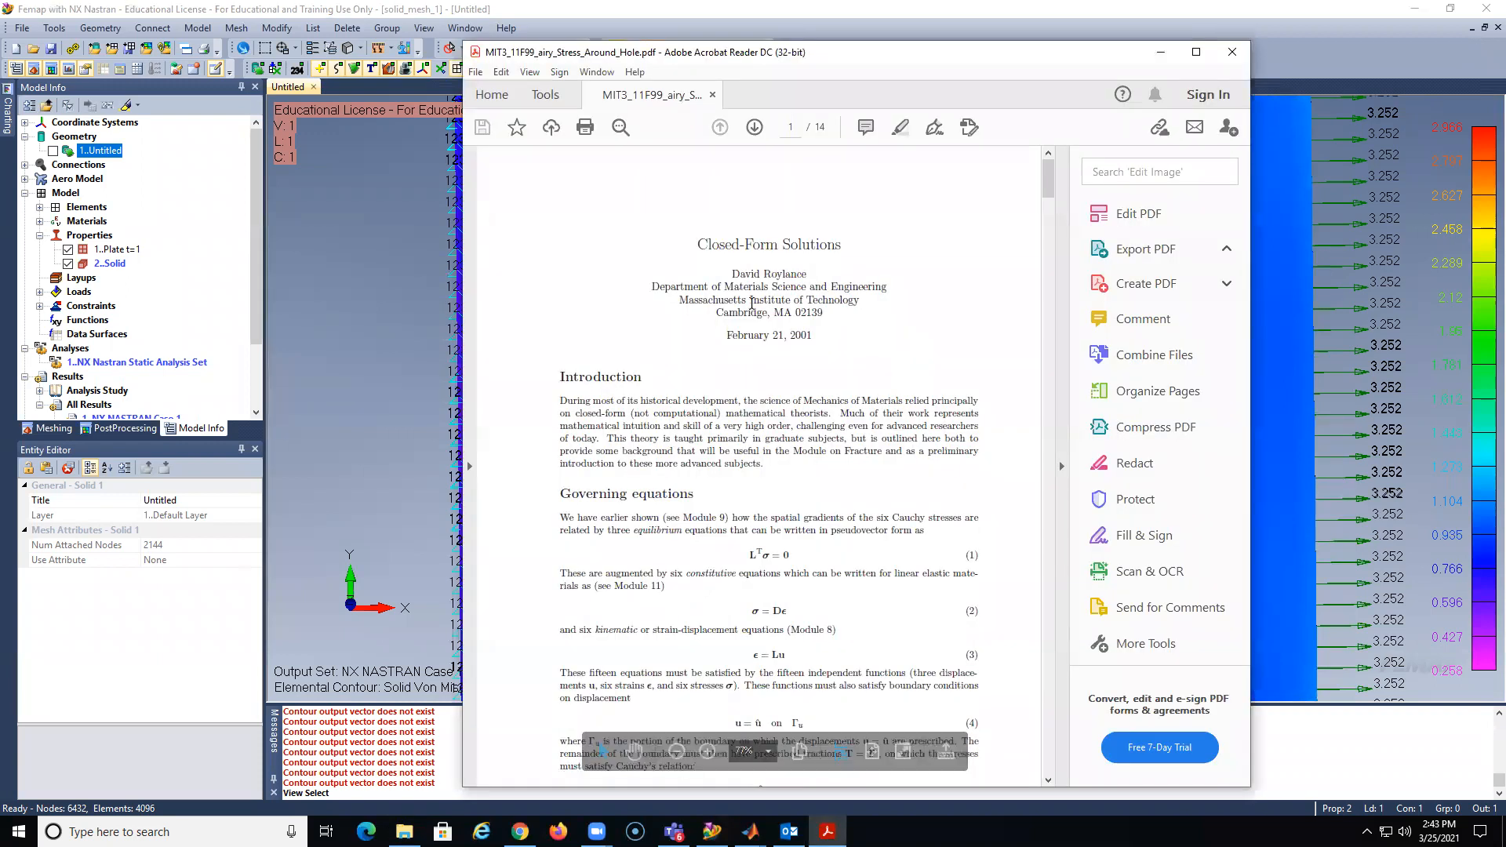
In Acrobat Reader, read MIT3_11F99_airy_Stress_Around_Hole.pdf from the introduction to the circular-hole boundary conditions in Eqns. 15 and 16
scroll(752, 304, "down", 3)
scroll(753, 304, "down", 10)
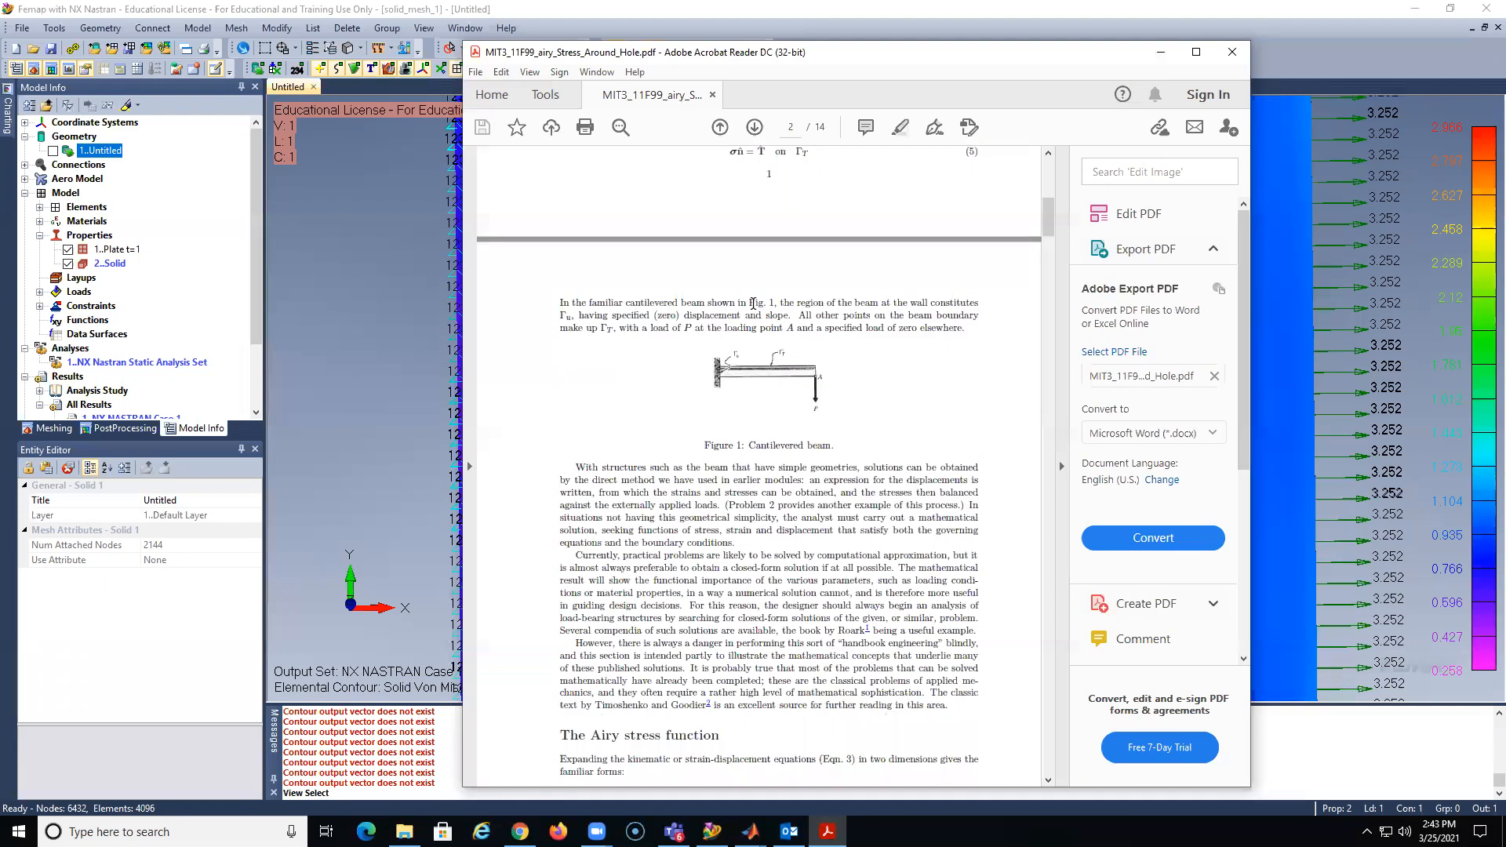
scroll(754, 303, "down", 10)
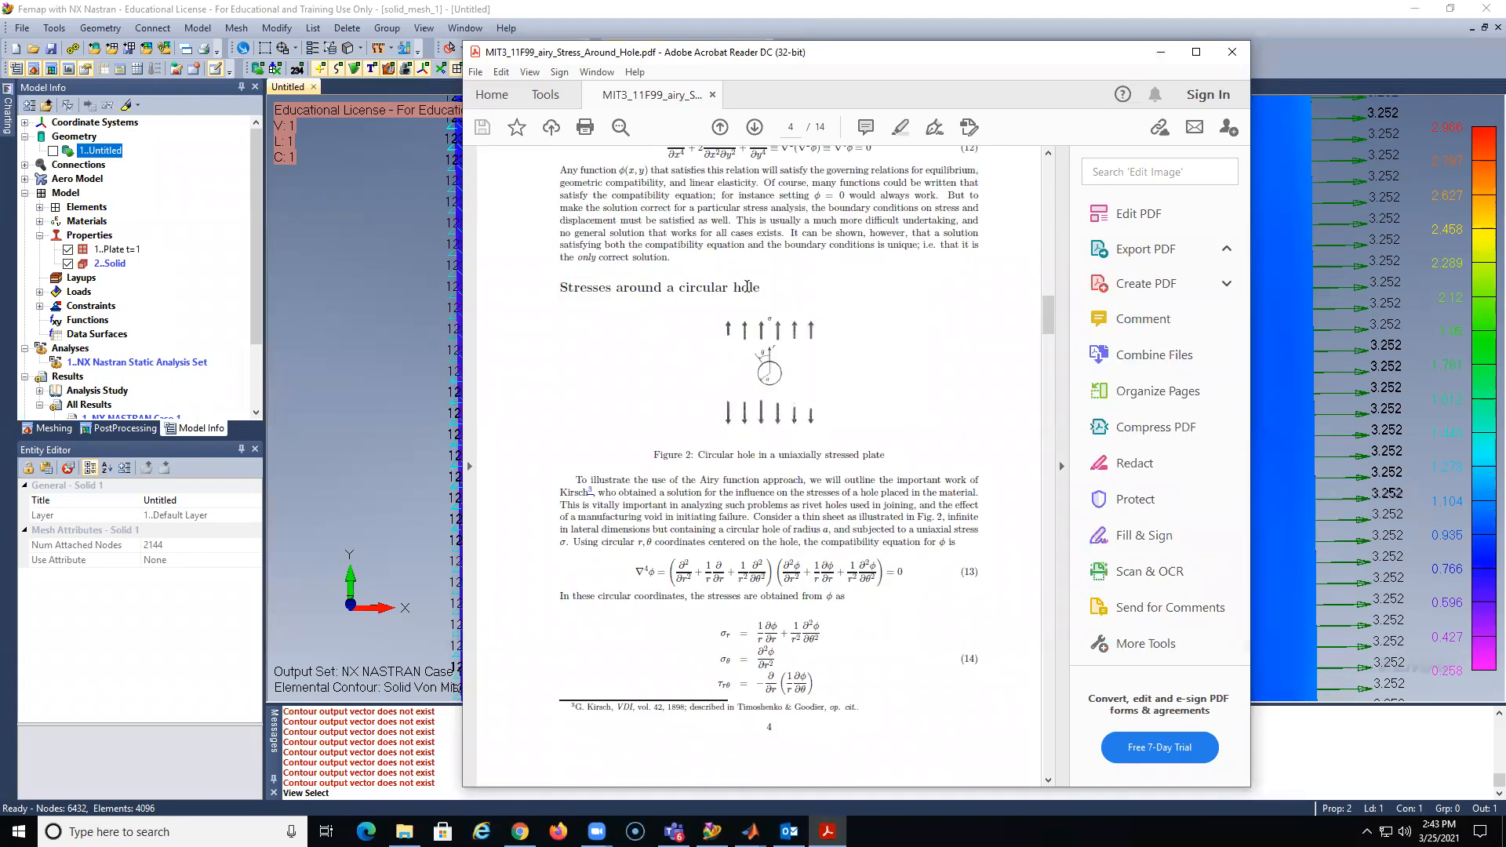
scroll(751, 288, "down", 1)
scroll(751, 287, "down", 2)
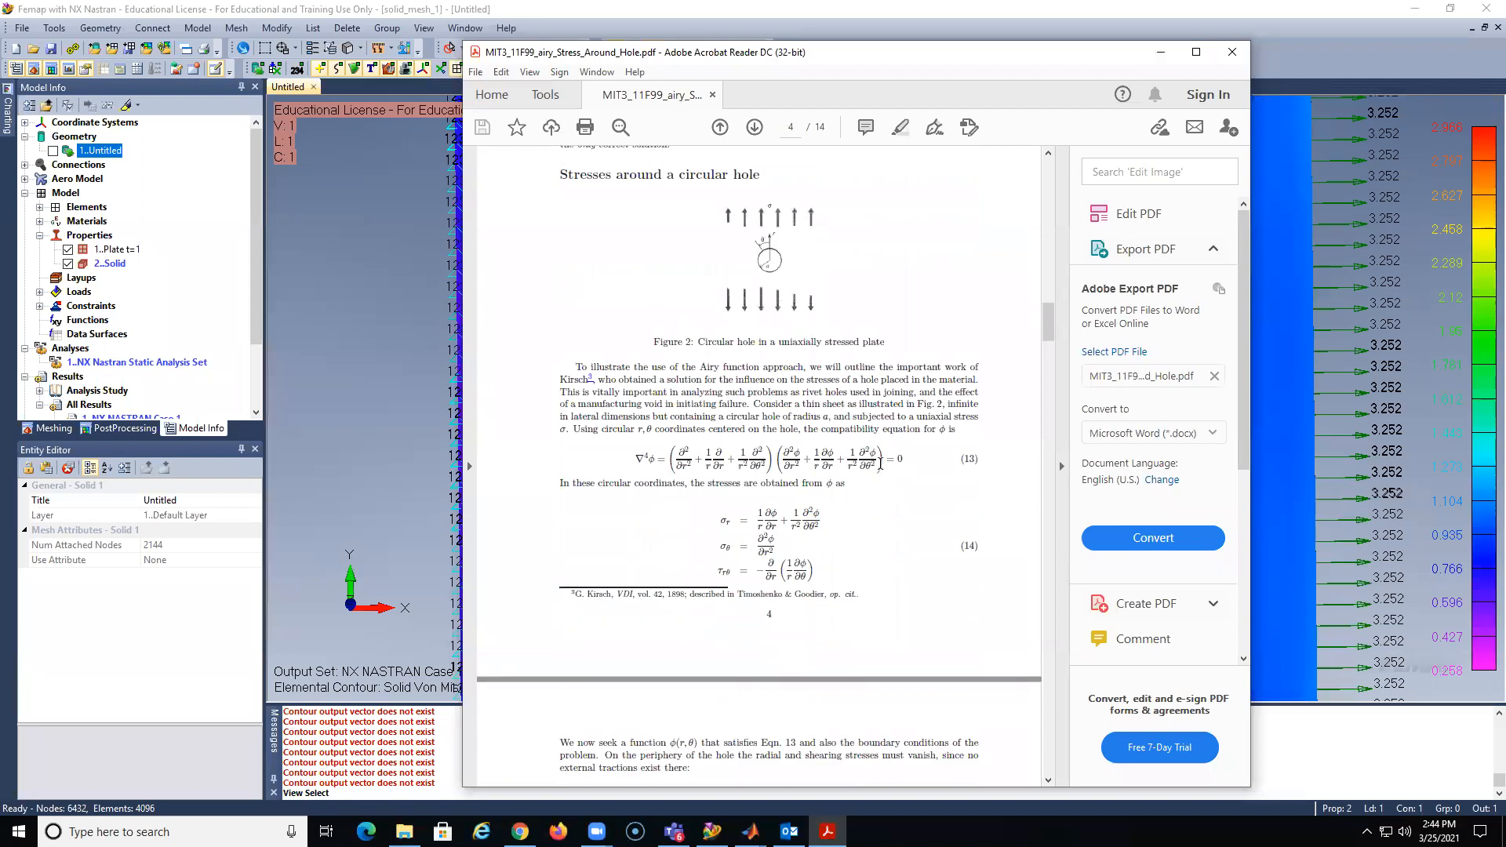
scroll(823, 514, "down", 10)
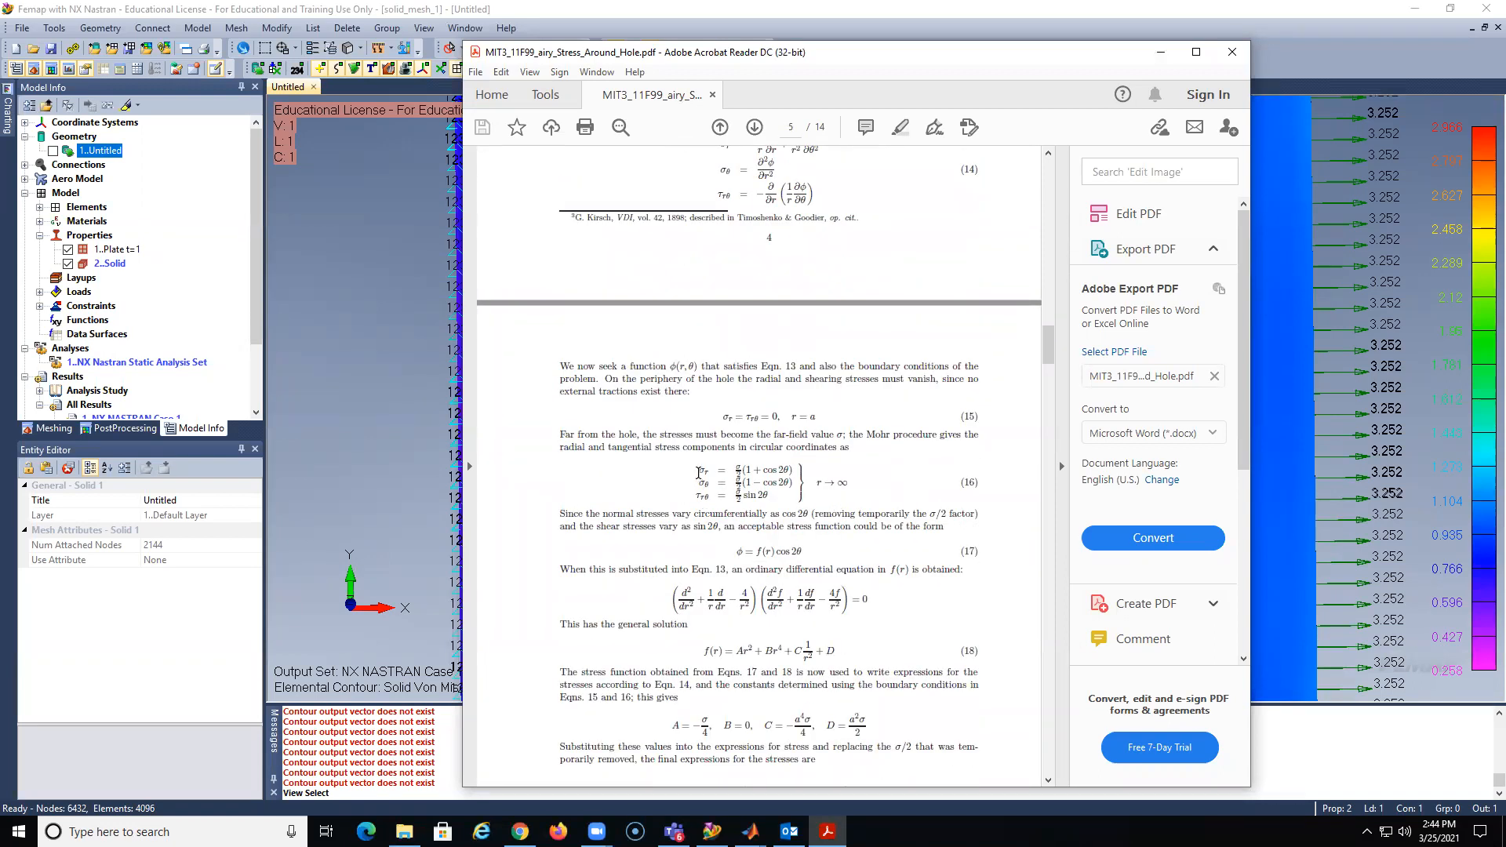
left_click_drag(699, 473, 812, 490)
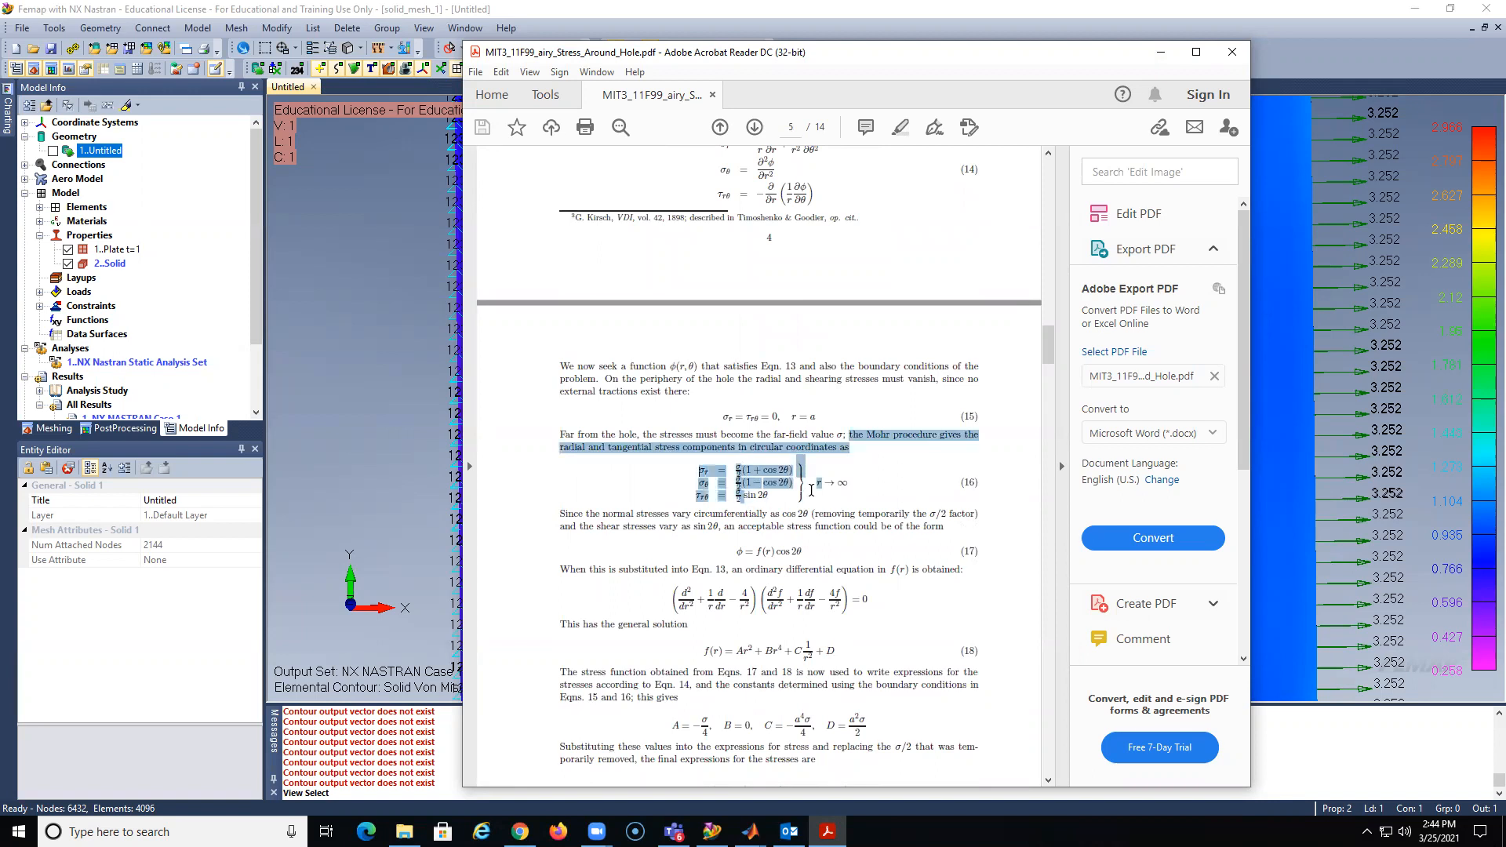
left_click(860, 490)
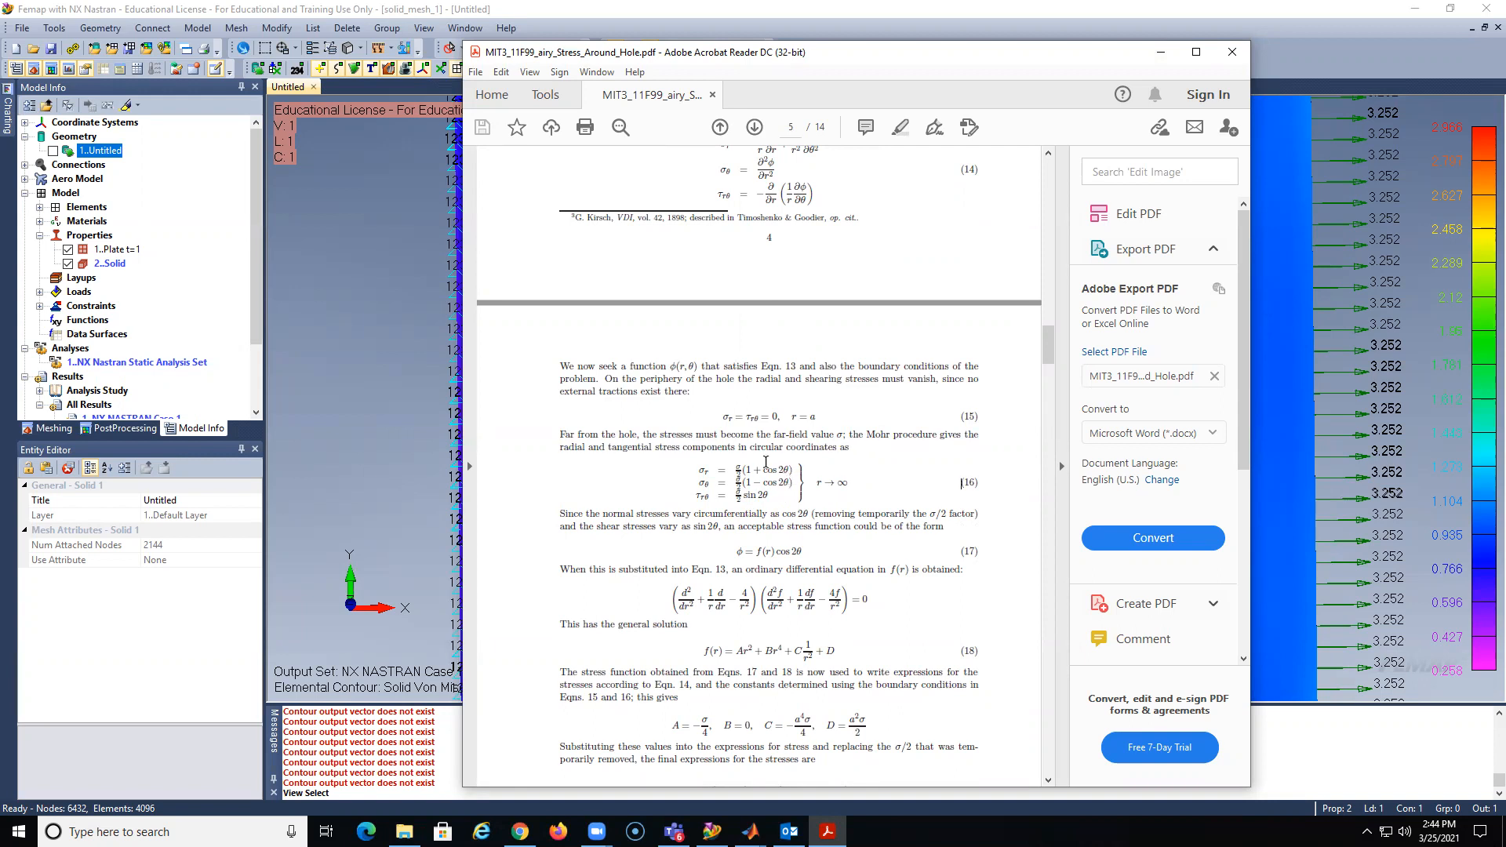
scroll(761, 471, "up", 3)
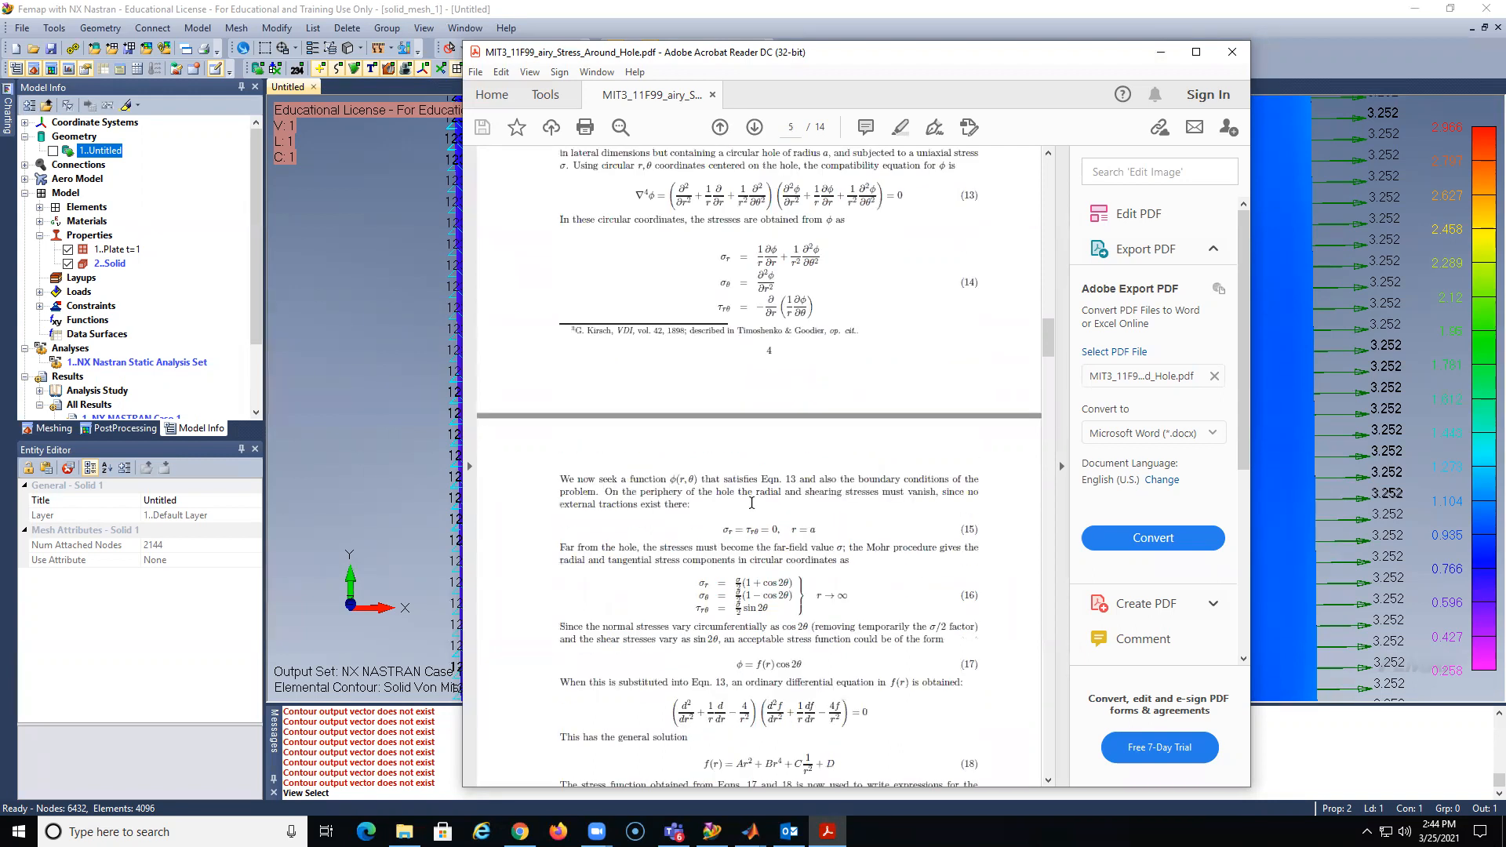
left_click(1161, 54)
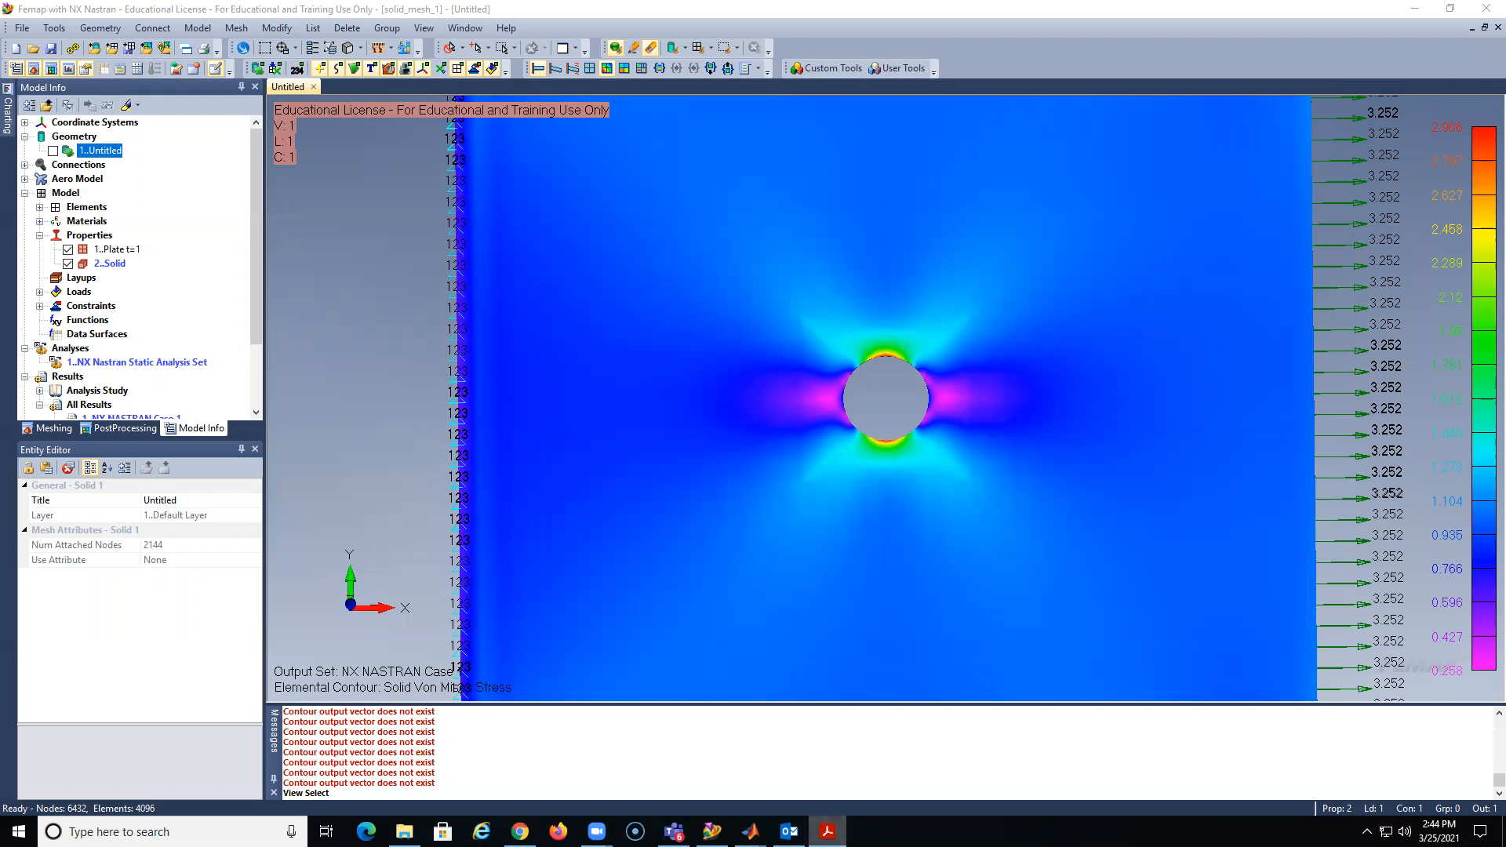
Return to the stress-around-hole PDF and examine the Eqn. 19 stress expressions, Figure 3 and the maximum hoop stress statement on page 5
left_click(827, 832)
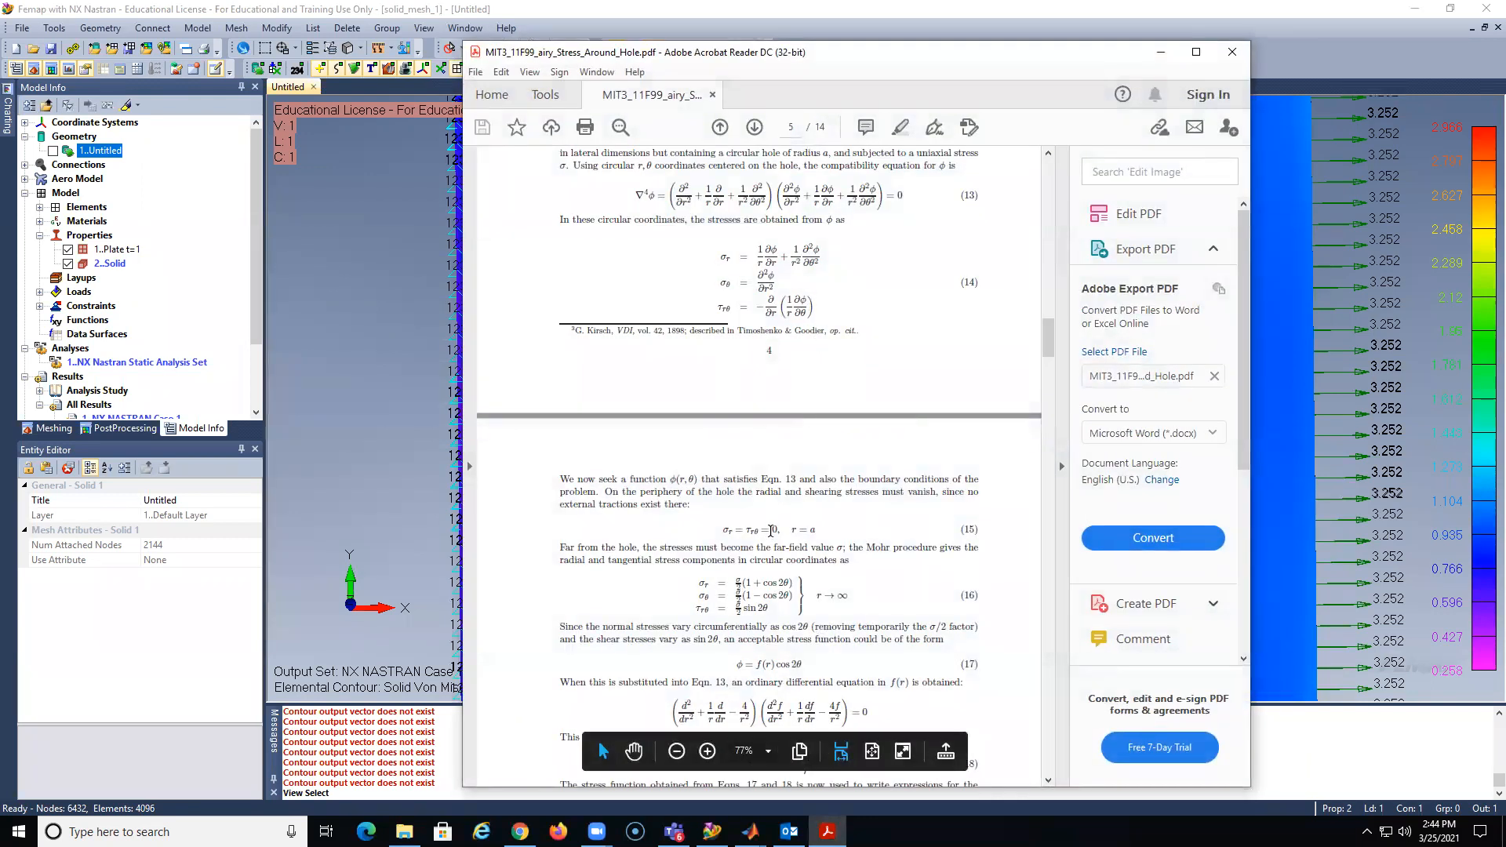
scroll(772, 530, "down", 3)
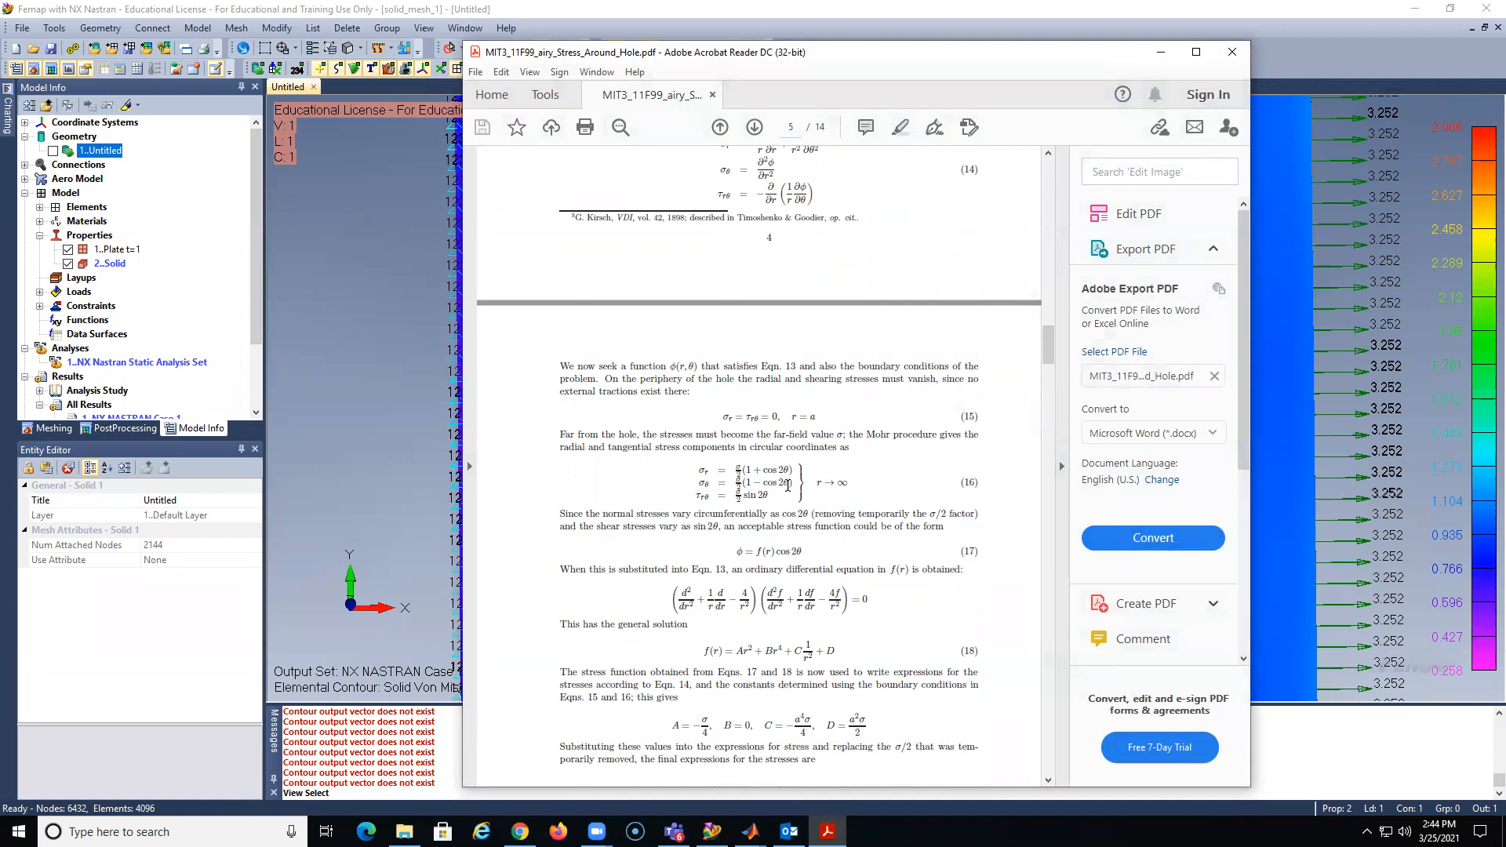
scroll(787, 485, "down", 3)
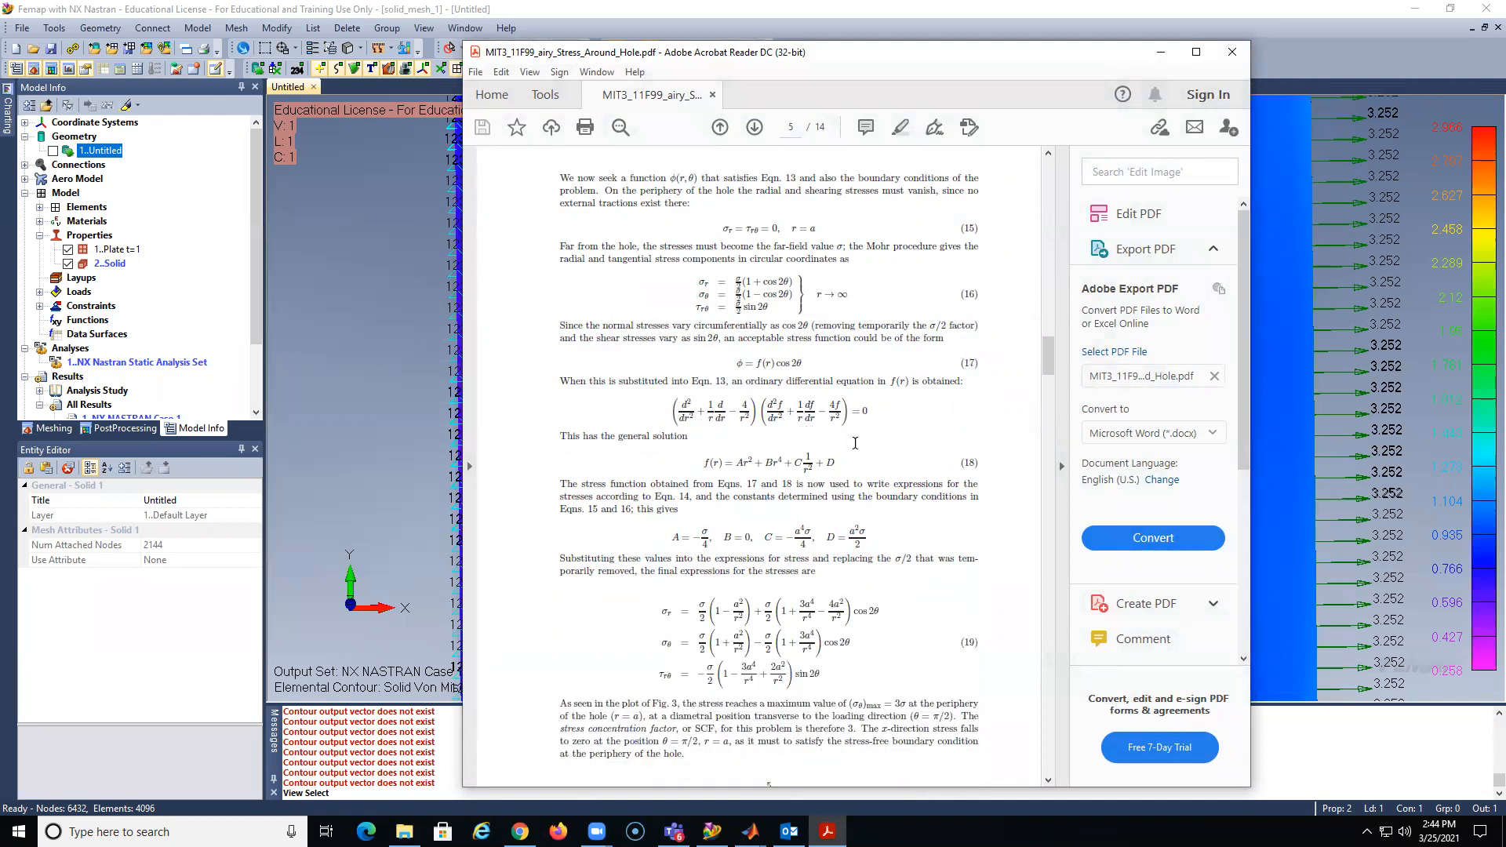
scroll(788, 328, "down", 7)
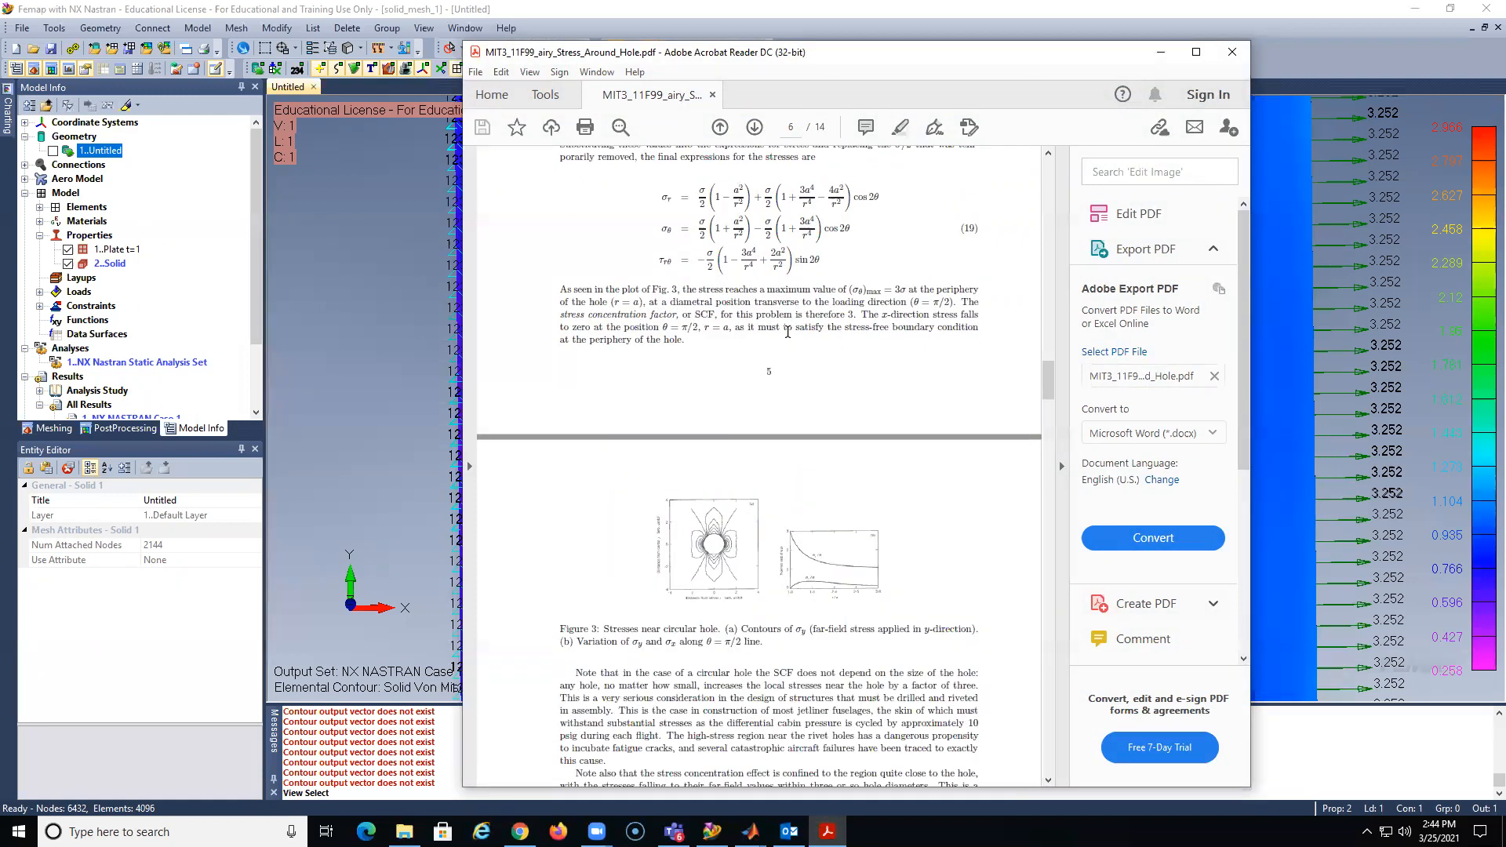
scroll(788, 331, "up", 1)
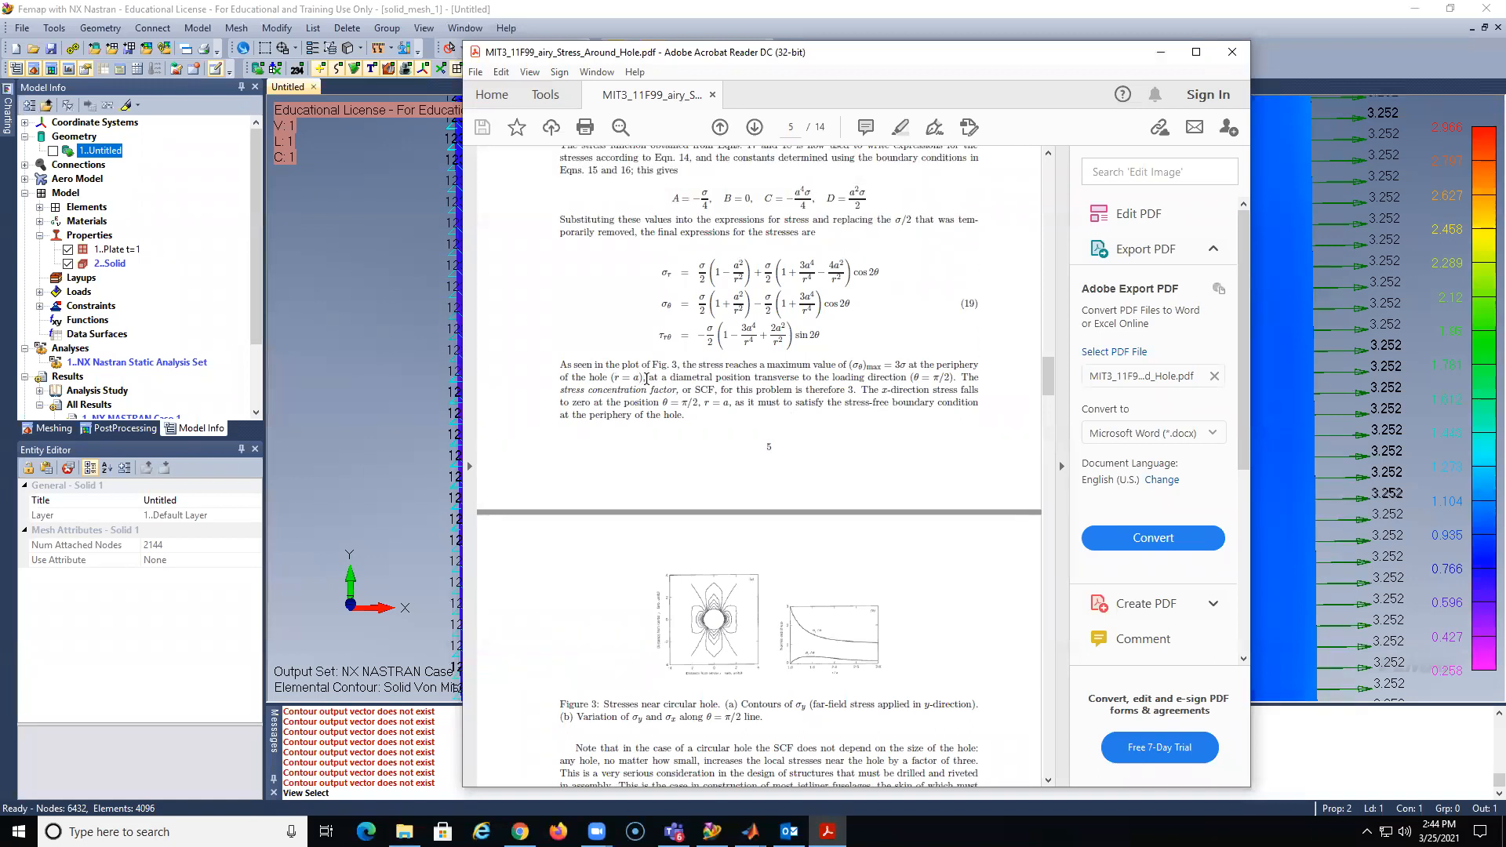
scroll(720, 590, "down", 1)
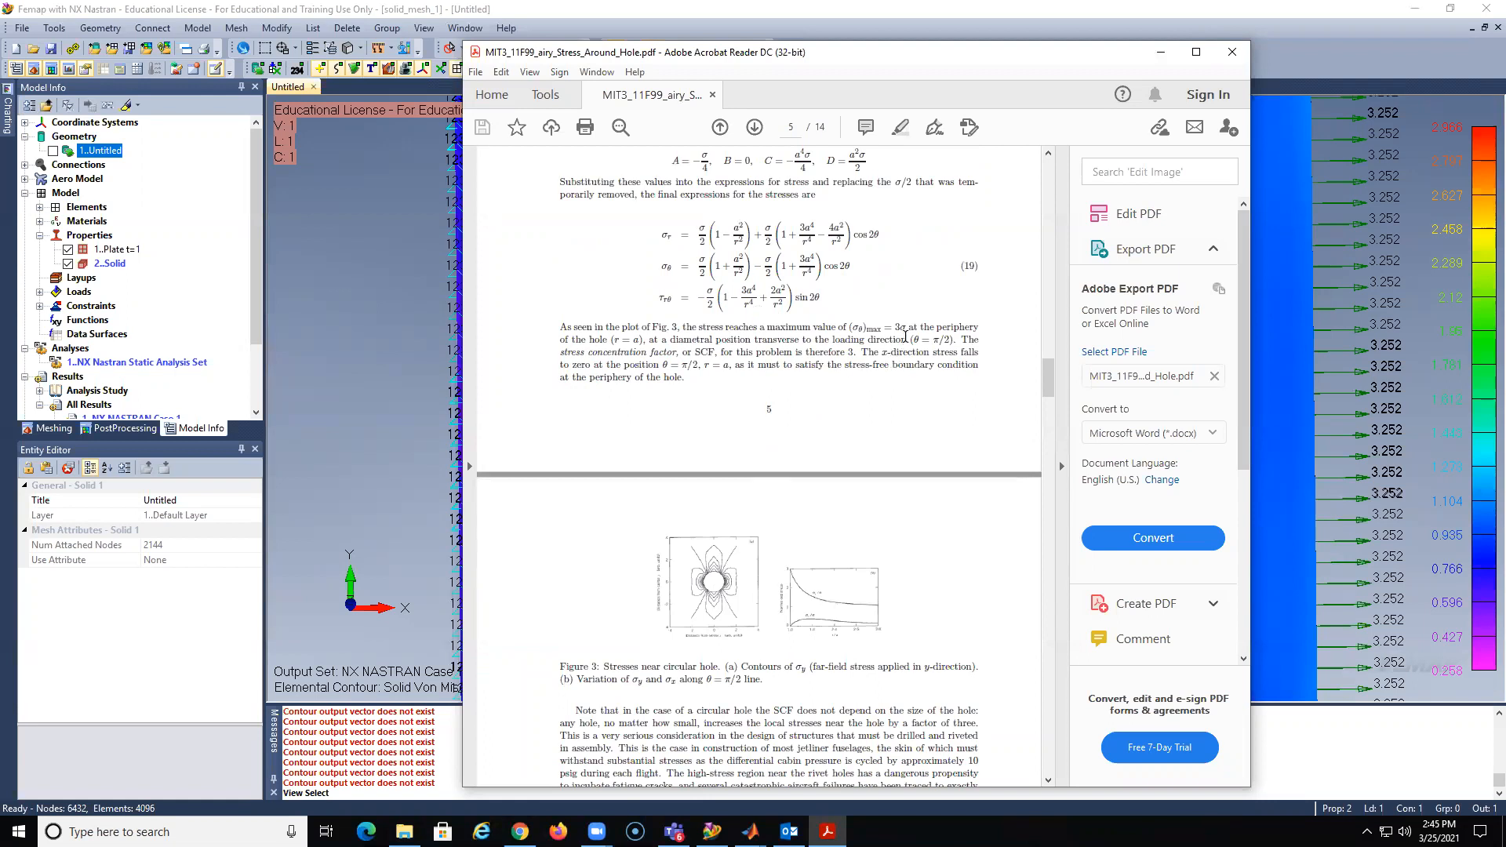
left_click_drag(848, 328, 906, 329)
scroll(690, 396, "up", 2)
scroll(690, 399, "up", 3)
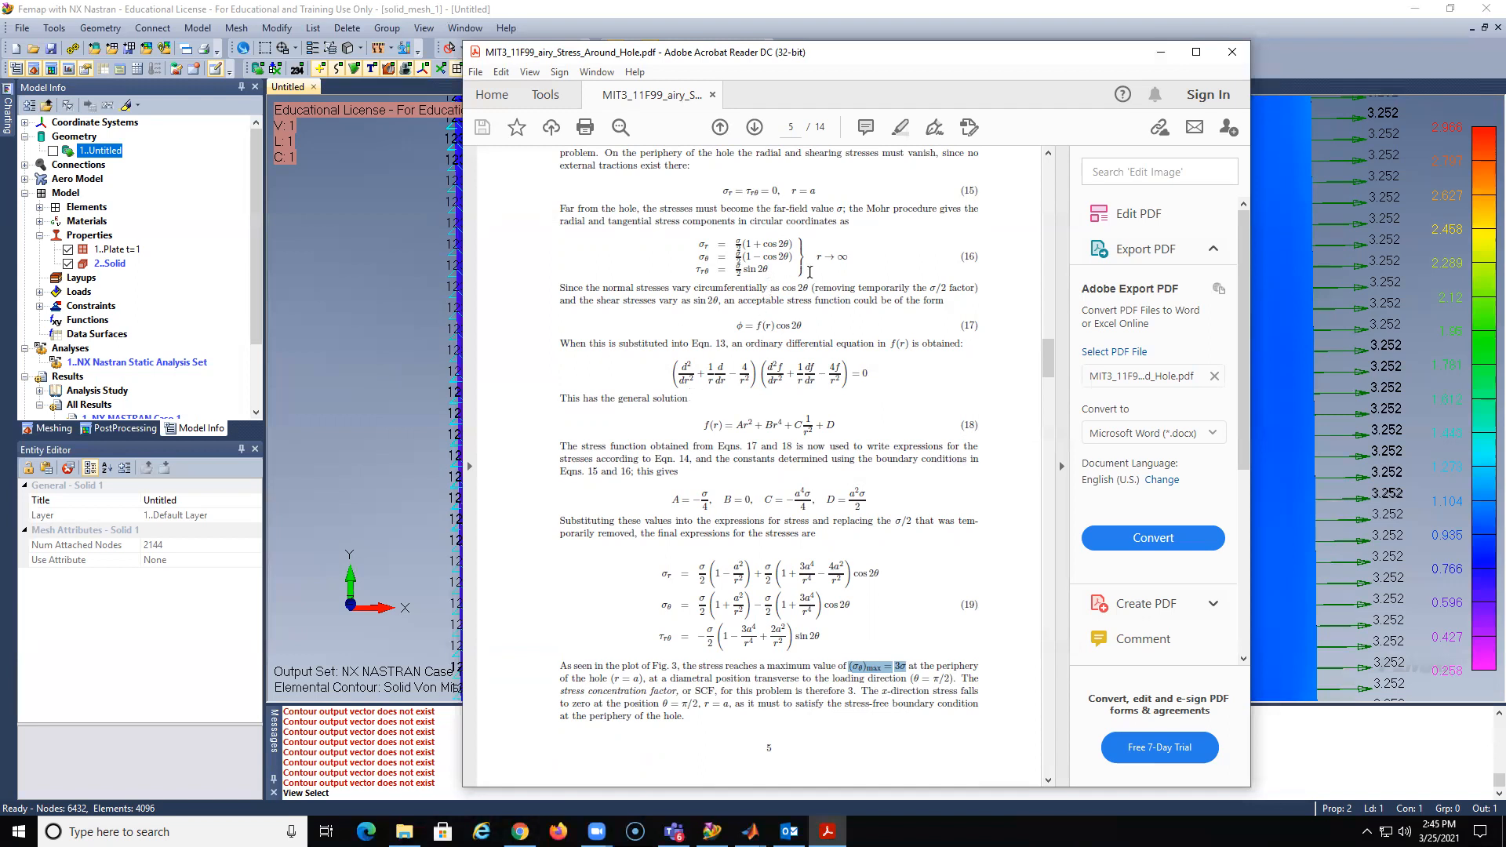
Compare Figure 2's loading with the terms of the Eqn. 19 hoop stress expression, then return to the Femap contour
scroll(809, 272, "up", 10)
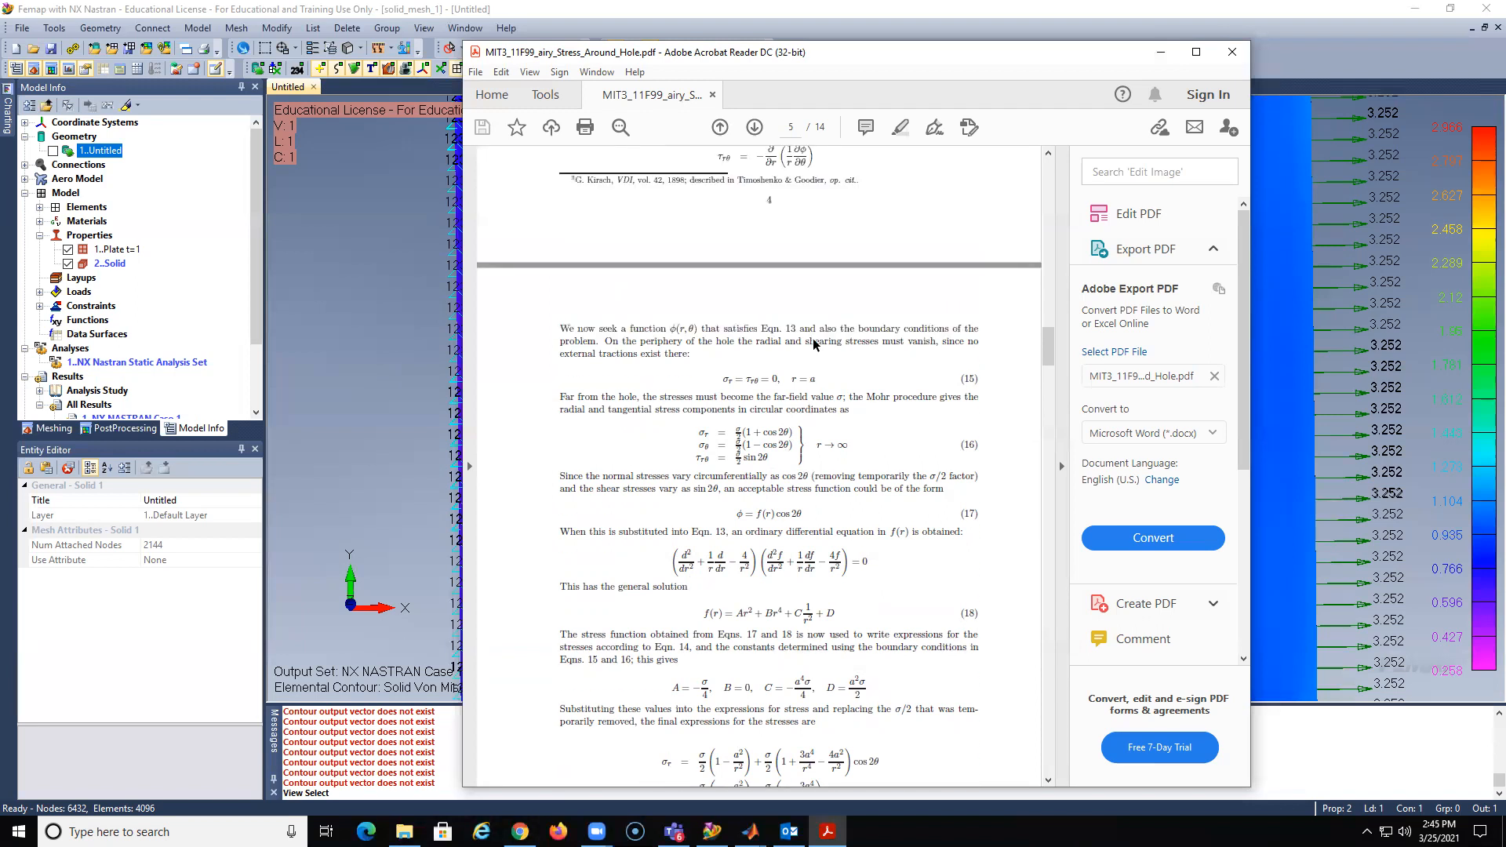
scroll(809, 339, "up", 5)
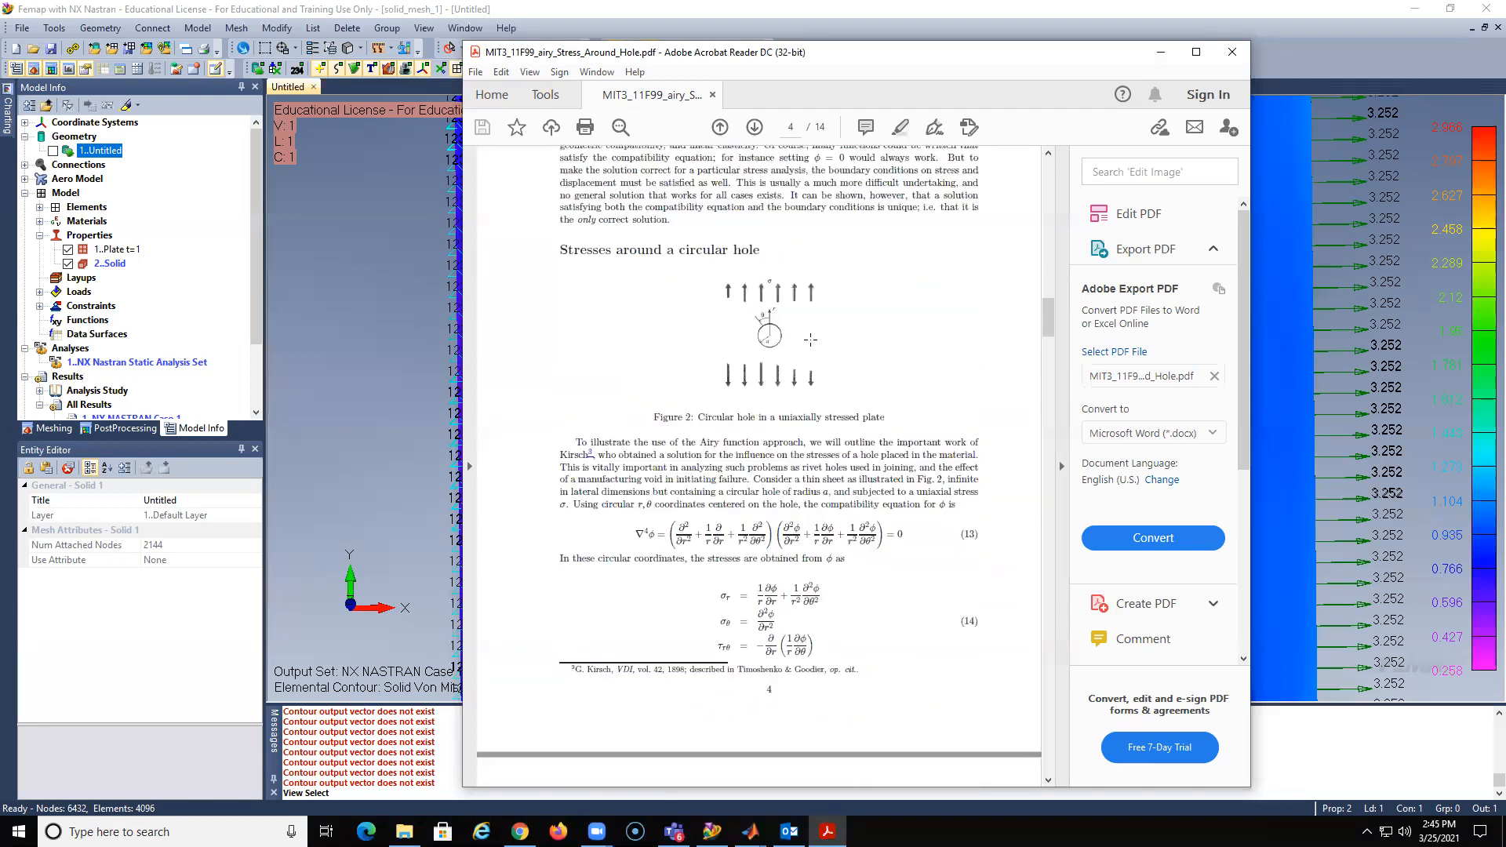
scroll(811, 338, "down", 11)
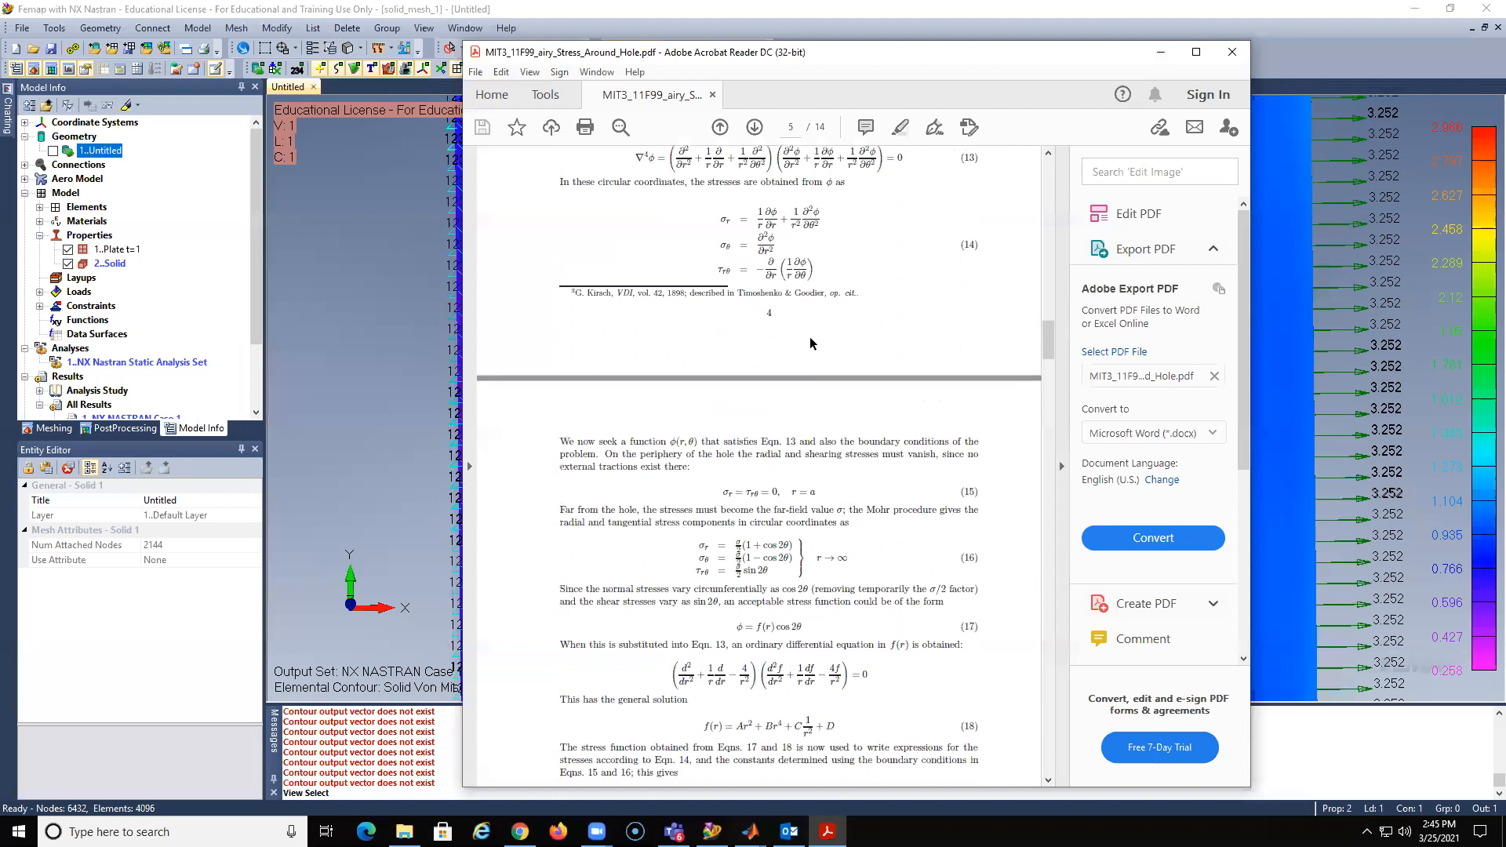
scroll(812, 341, "down", 3)
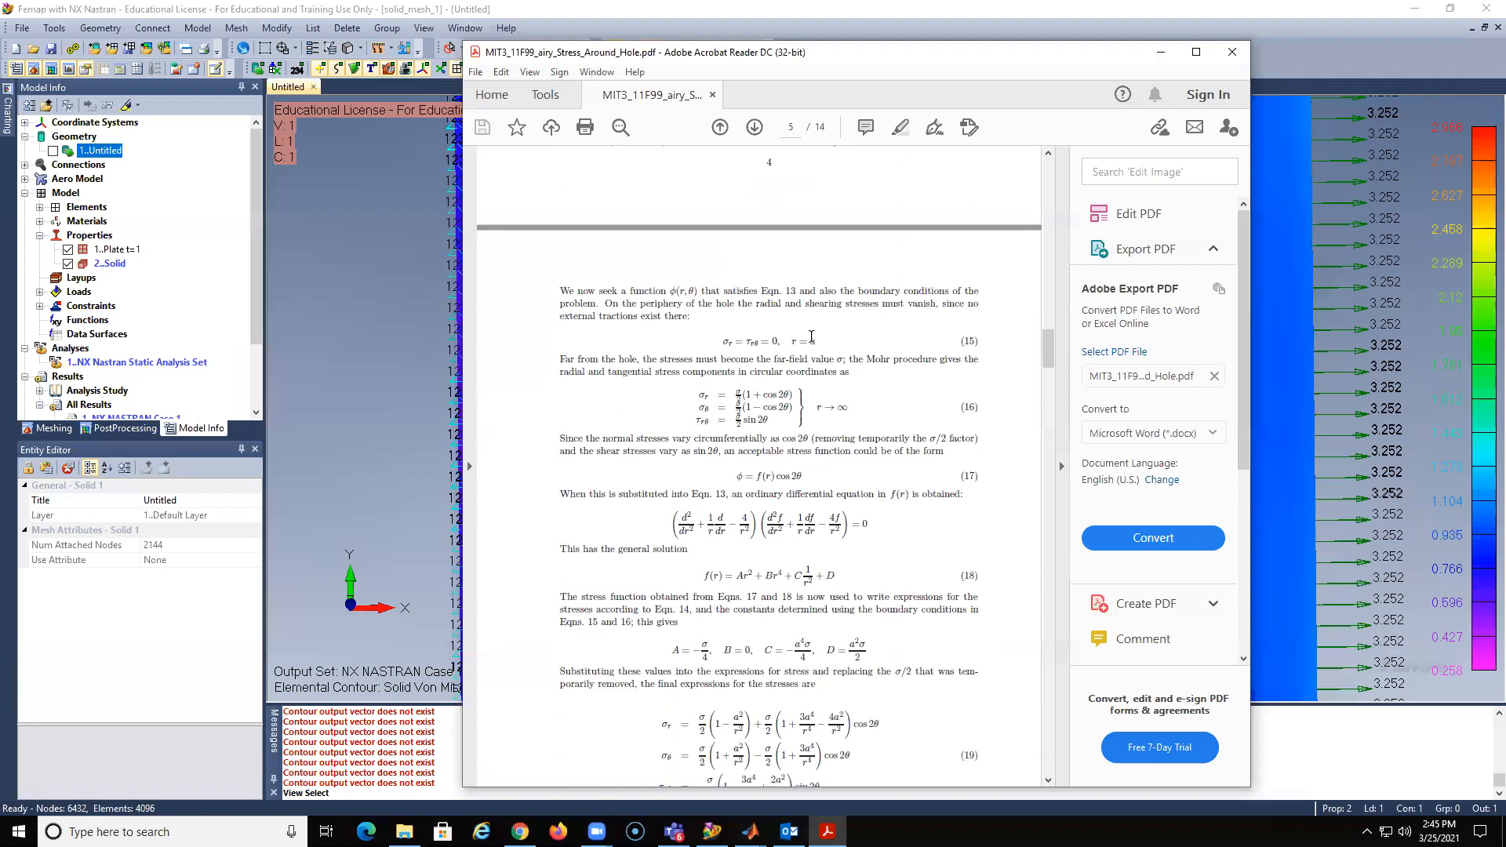
scroll(811, 335, "down", 4)
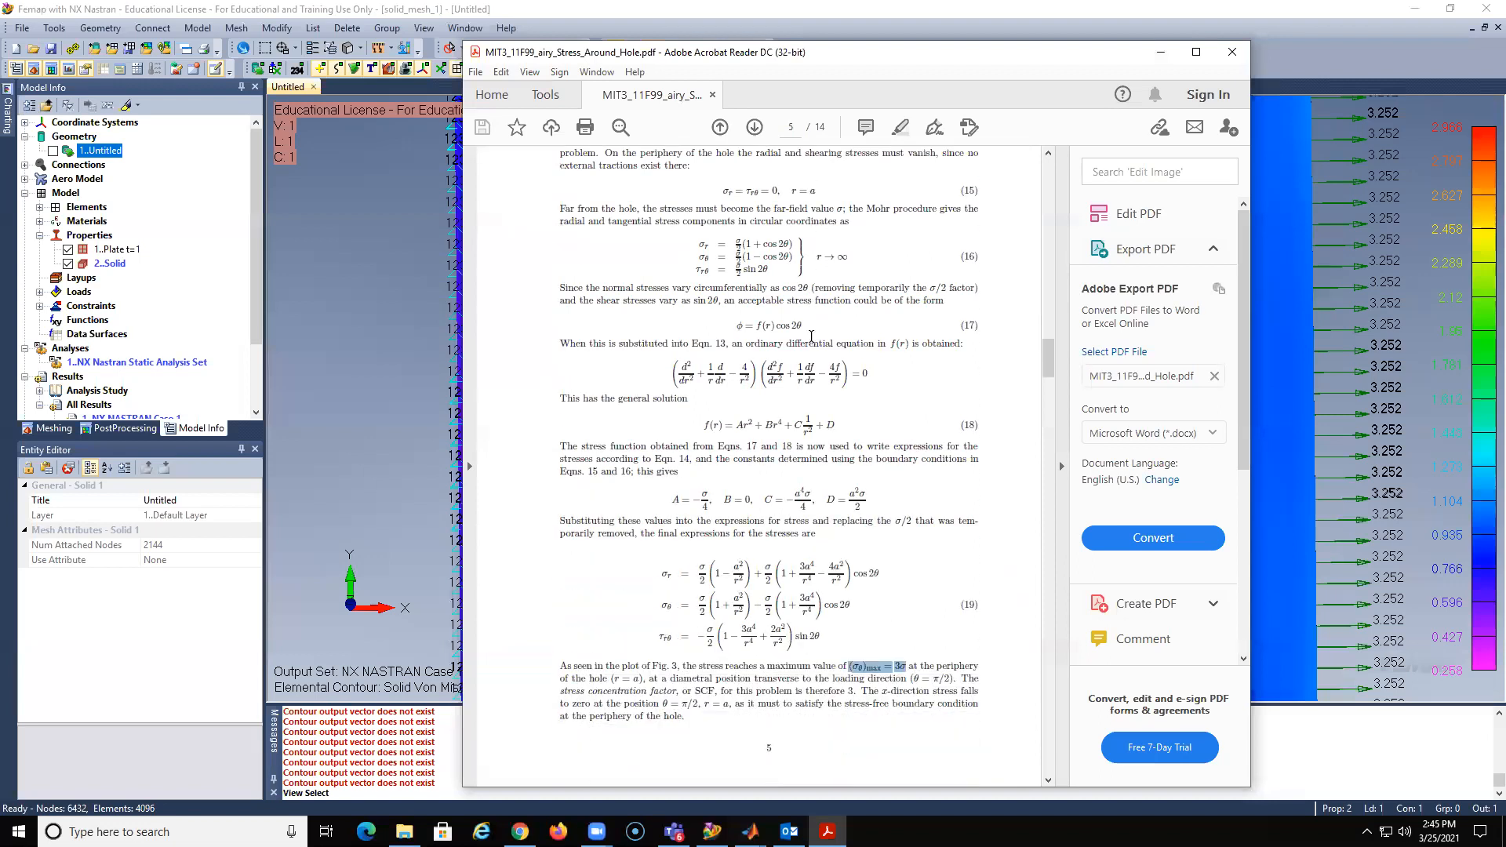
scroll(811, 336, "down", 2)
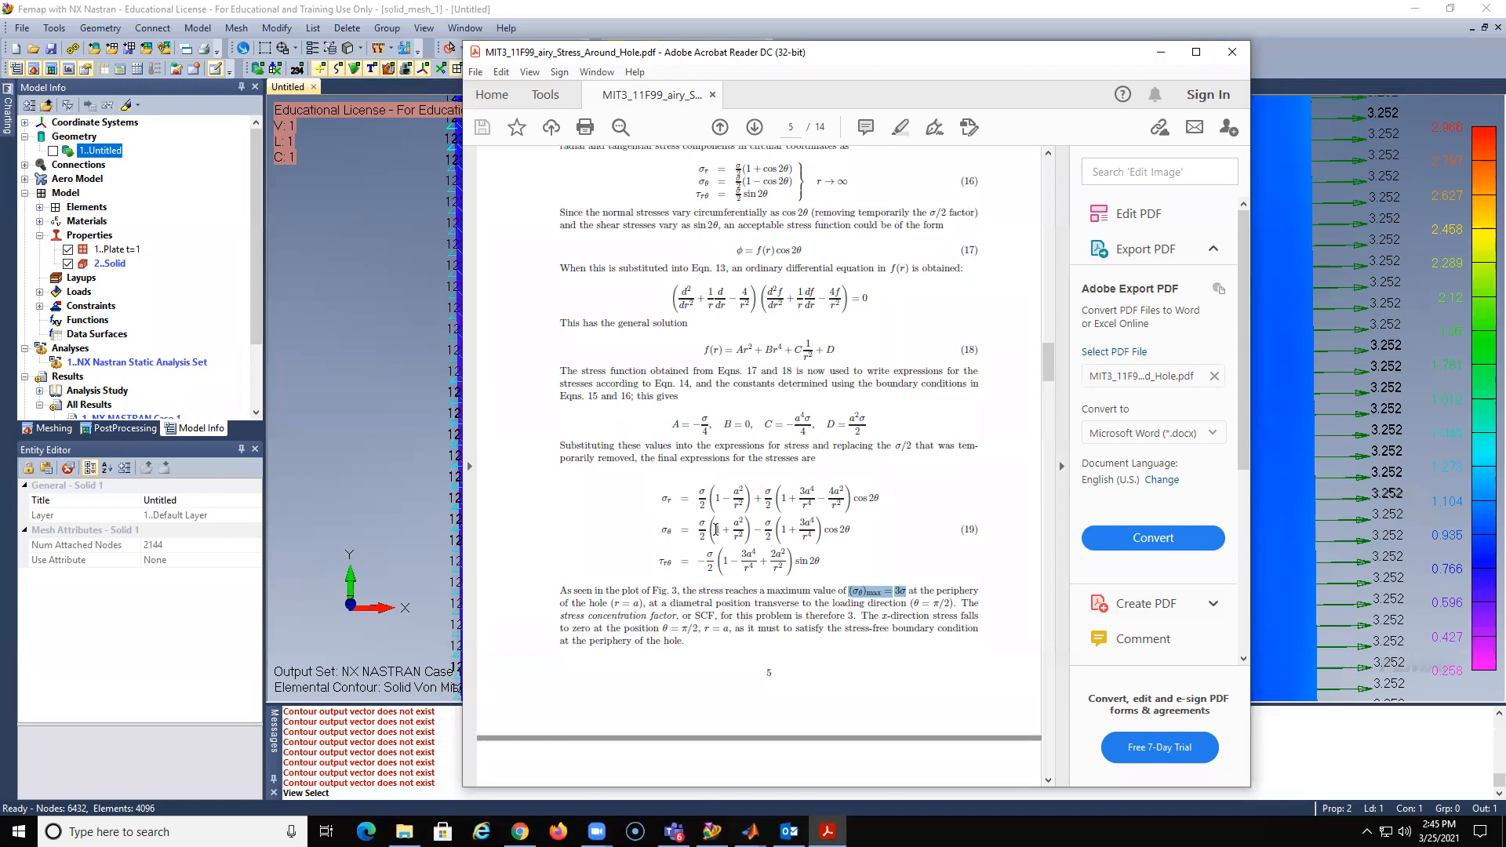
left_click_drag(716, 530, 748, 531)
left_click_drag(848, 593, 907, 590)
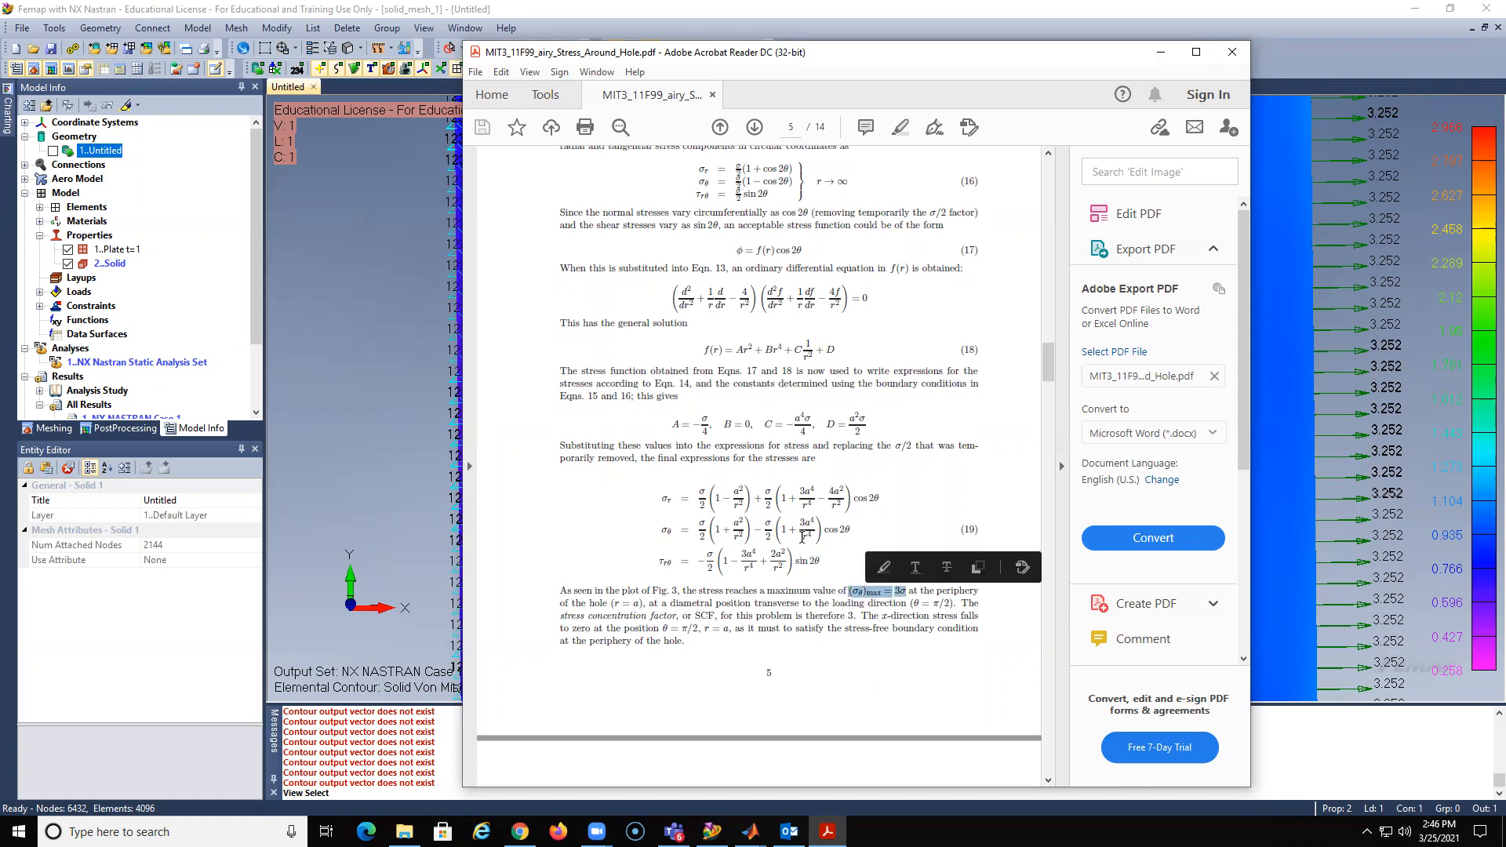
left_click_drag(852, 532, 842, 531)
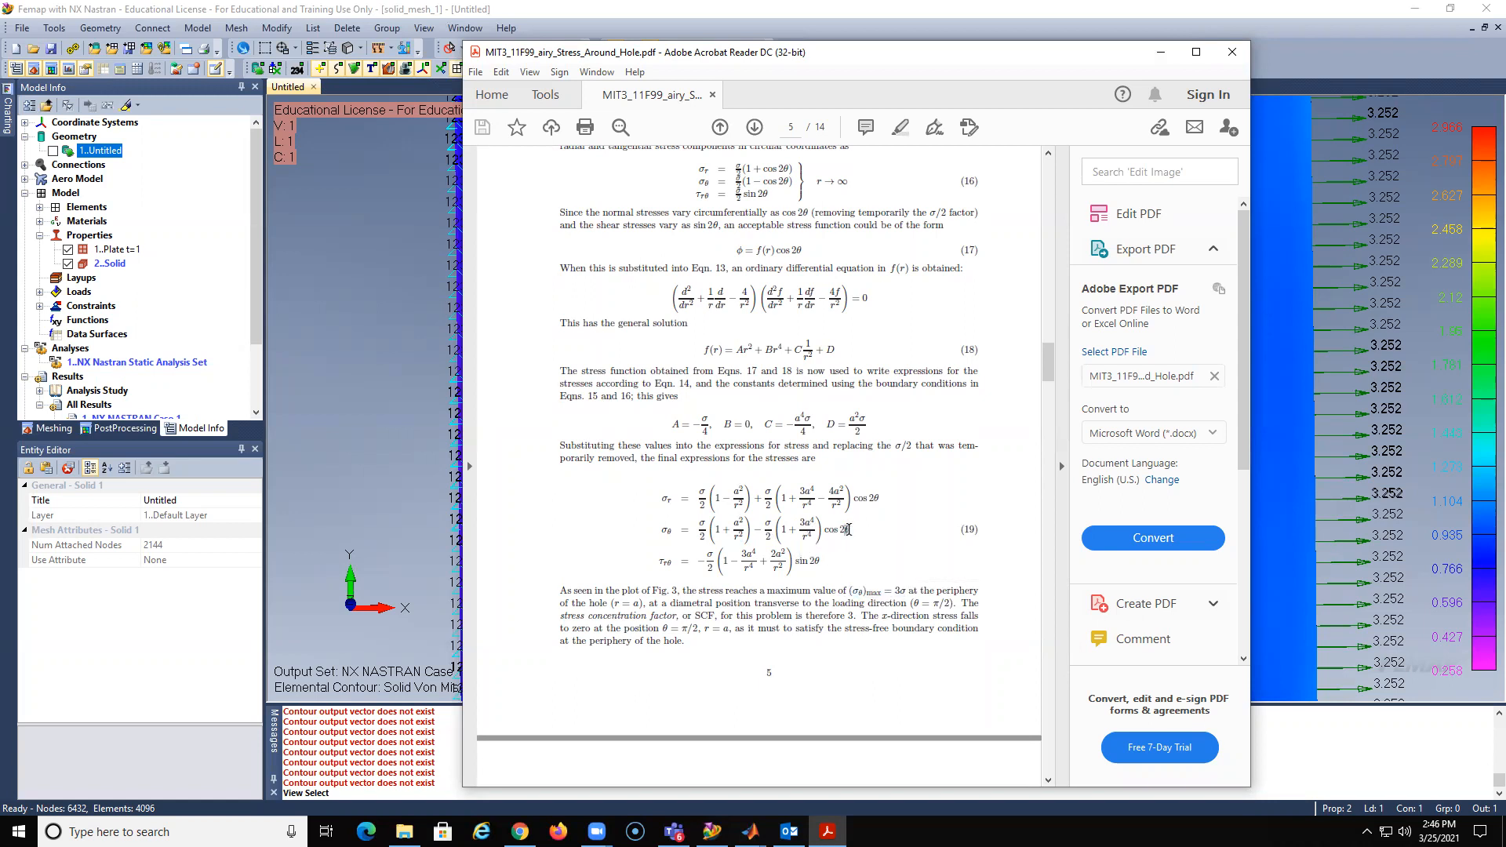
left_click(1160, 52)
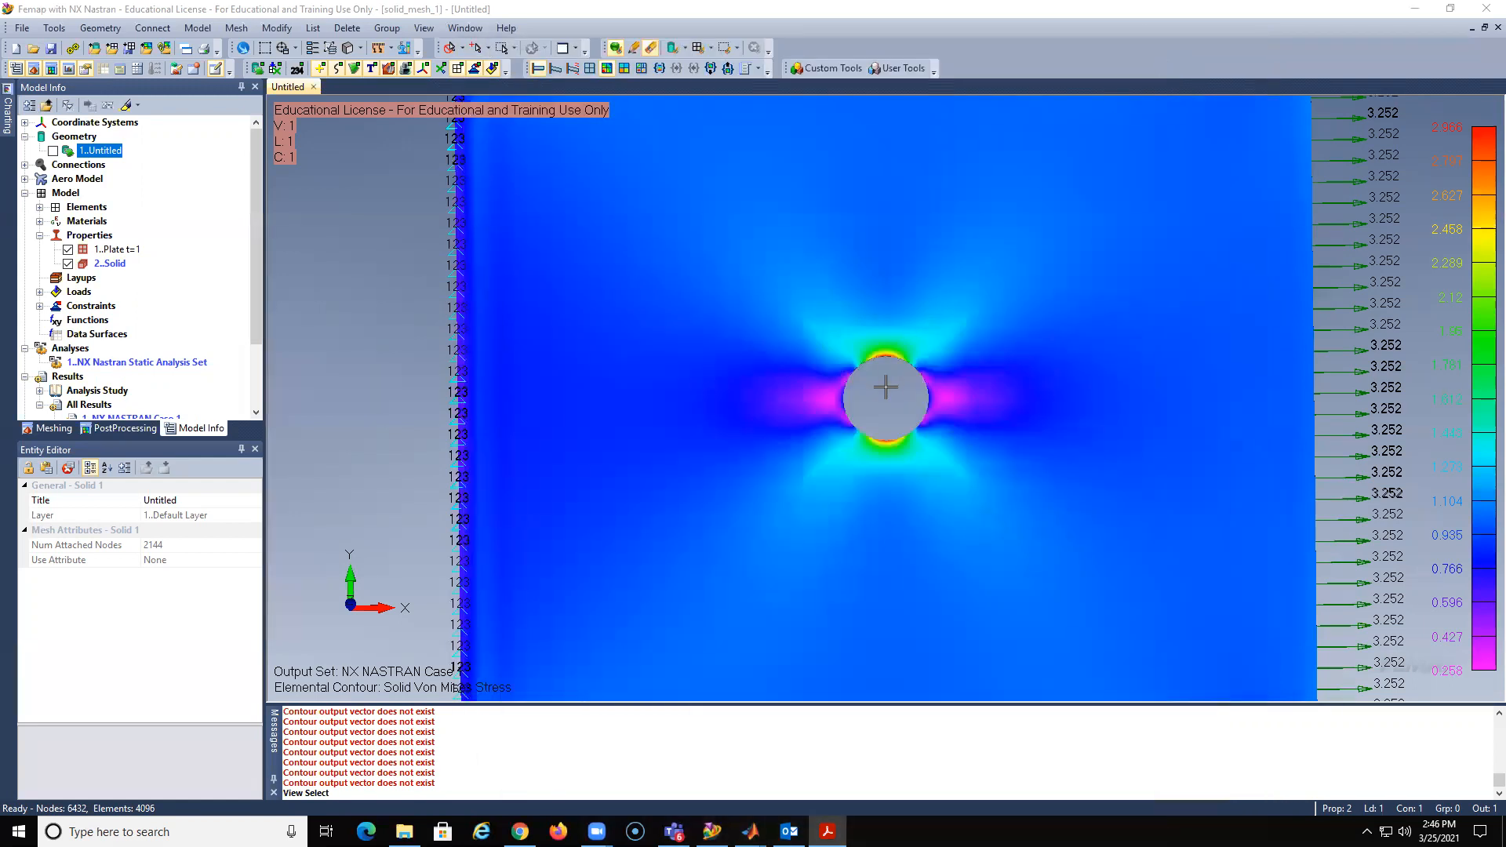